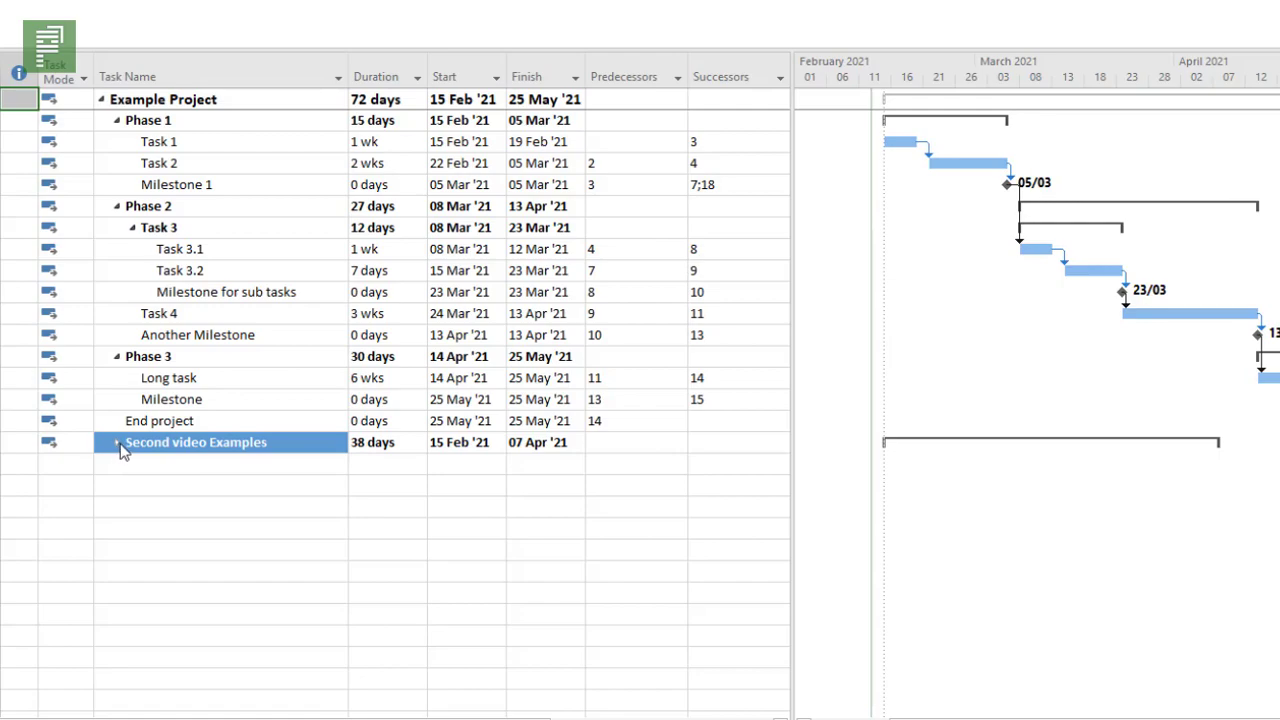
# - Expand the "Second video Examples" summary task and check the calendar indicator of its construction stop subtask
pyautogui.click(118, 443)
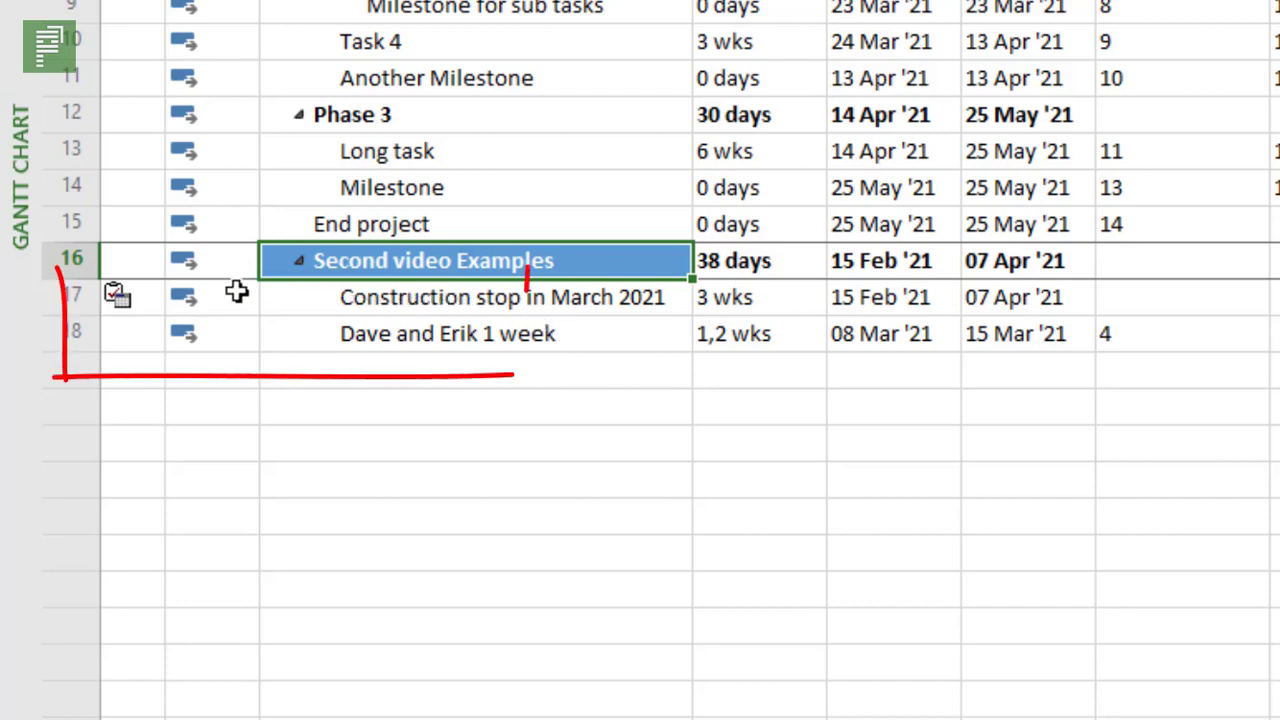
pyautogui.moveTo(122, 298)
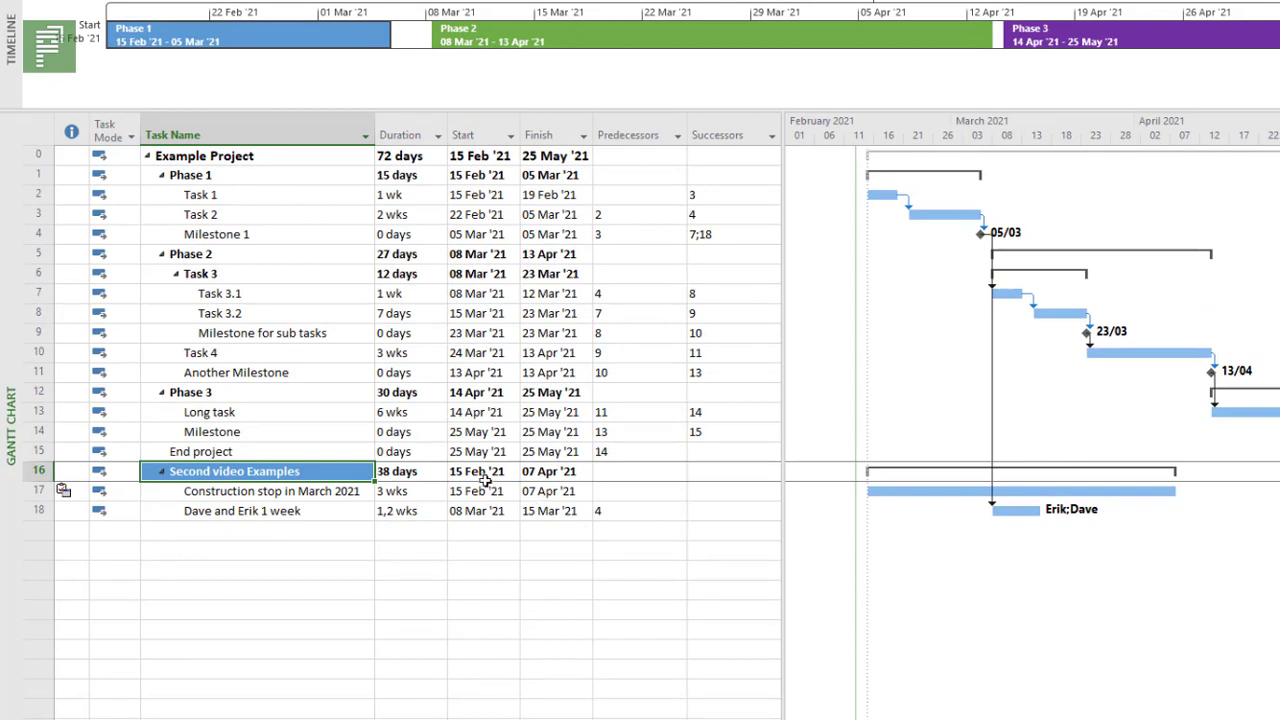
# - Set the start date of the task "Construction stop in March 2021" to 5 April 2021
pyautogui.click(437, 492)
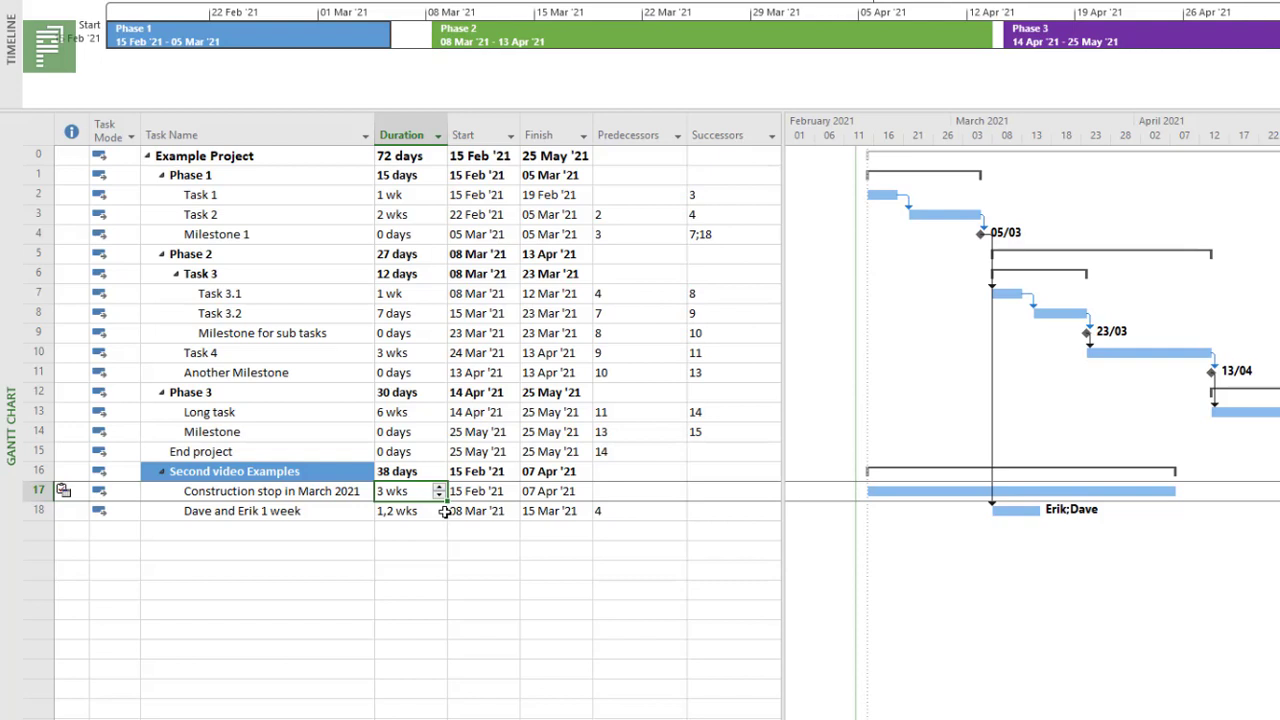
pyautogui.click(466, 493)
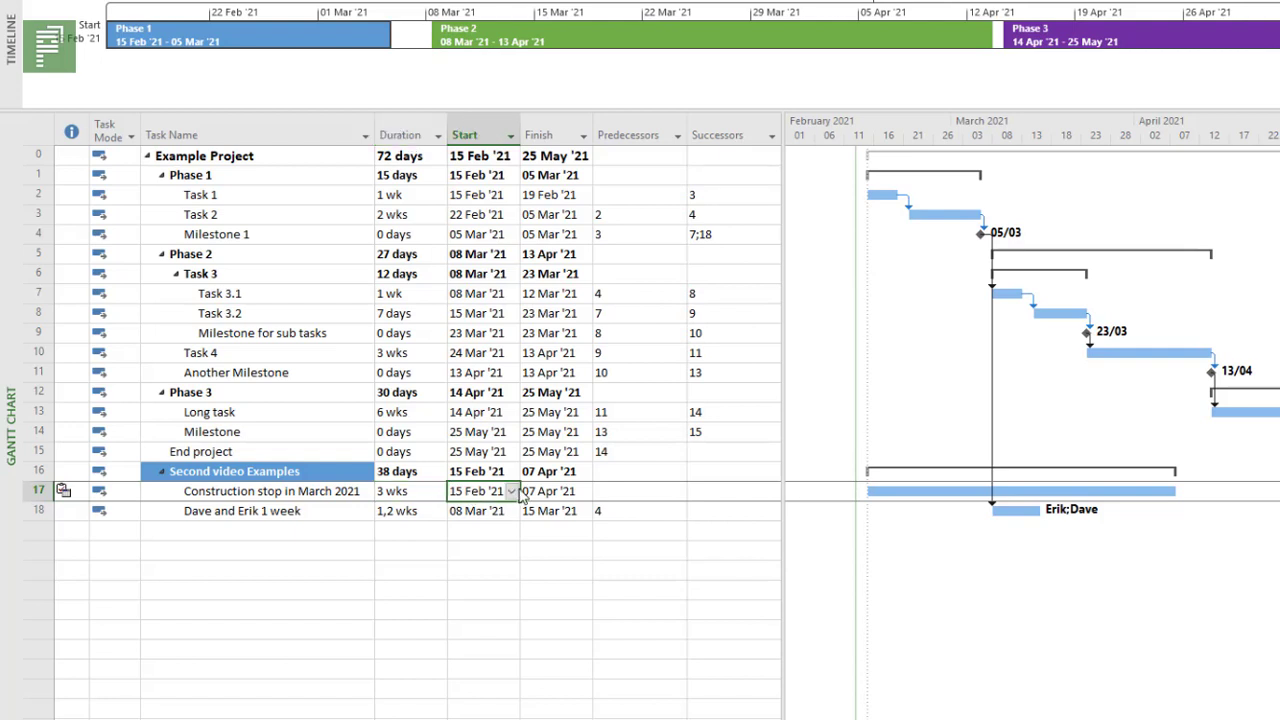
pyautogui.click(511, 492)
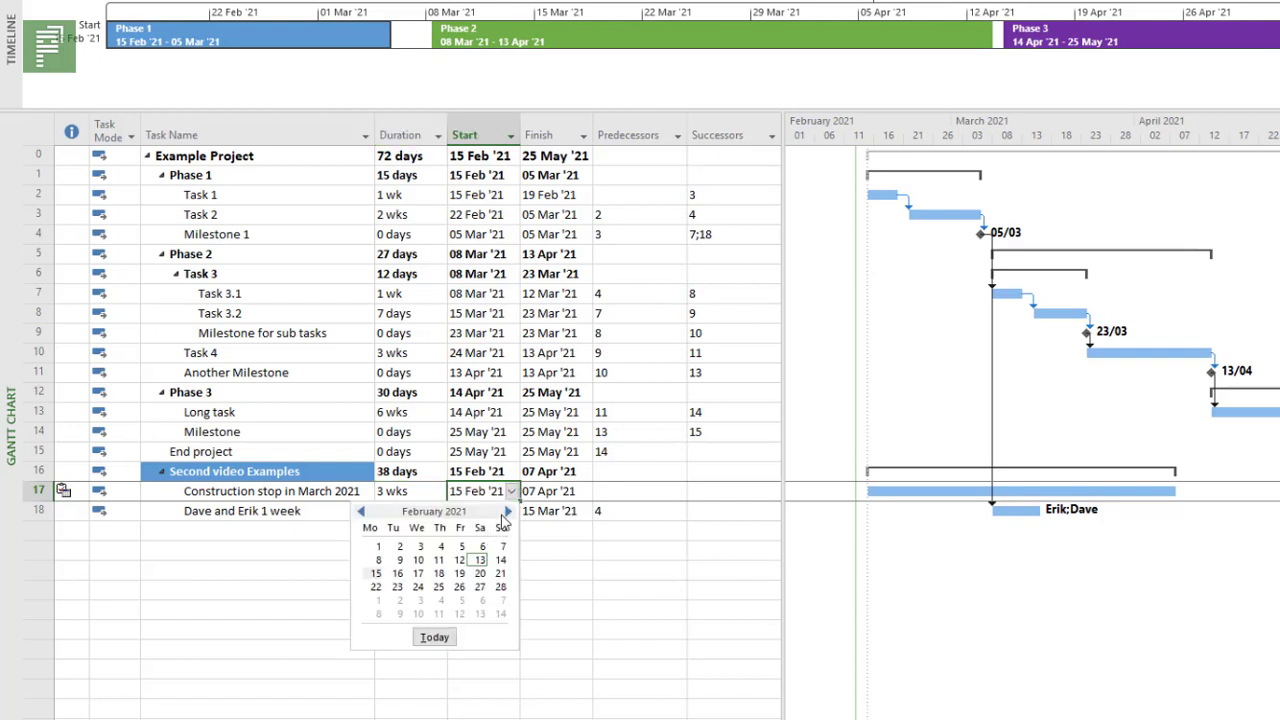
pyautogui.click(507, 511)
pyautogui.click(507, 511)
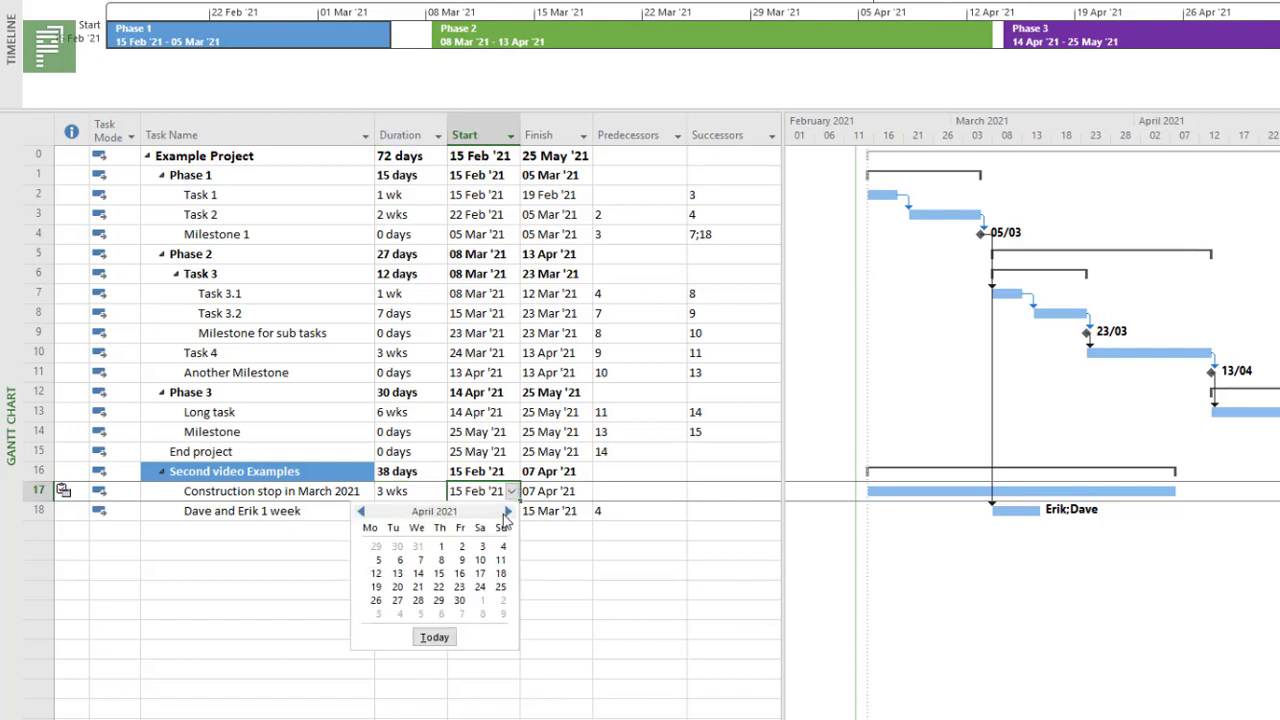
pyautogui.click(380, 562)
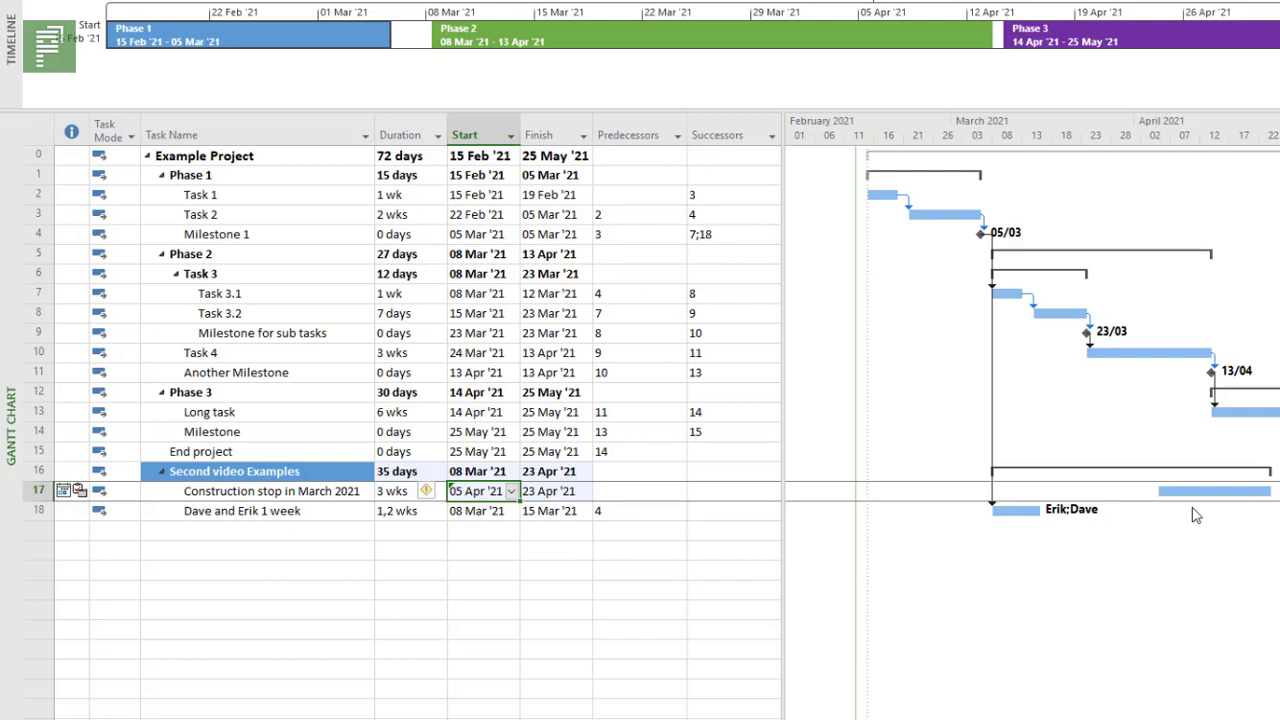
# - Change the constraint type of "Construction stop in March 2021" to As Soon As Possible
pyautogui.doubleClick(77, 491)
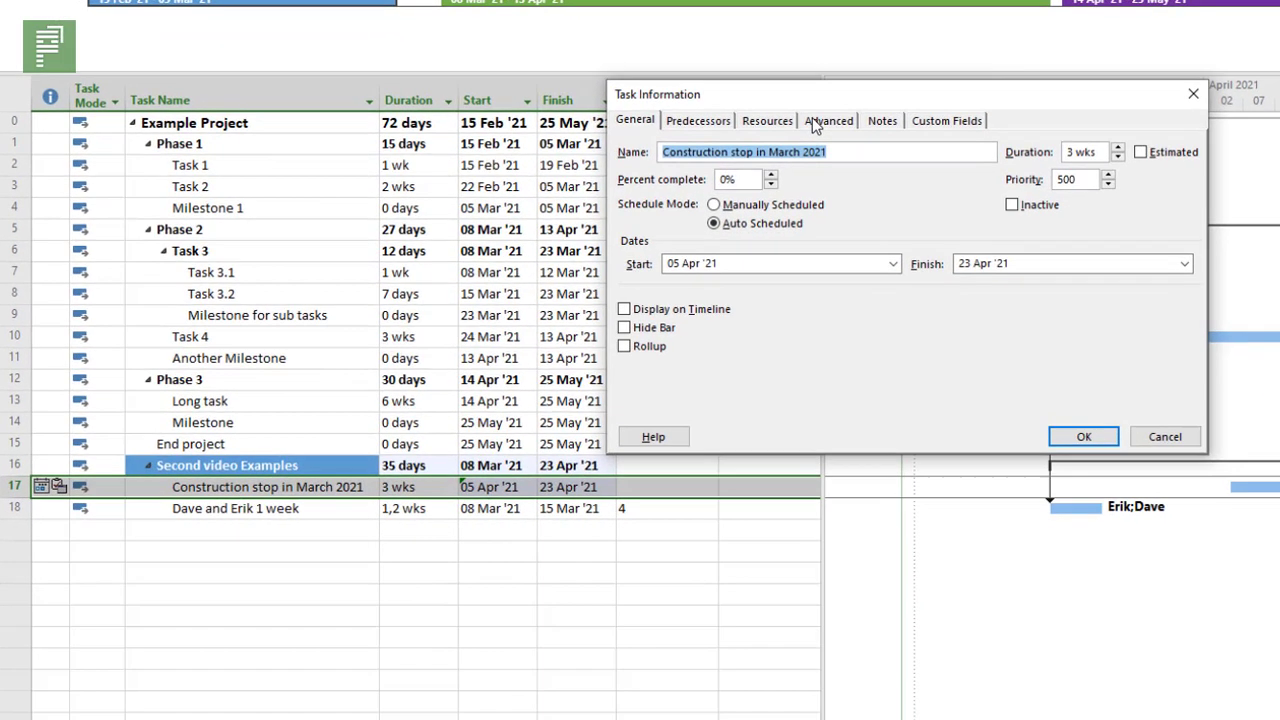
pyautogui.click(784, 150)
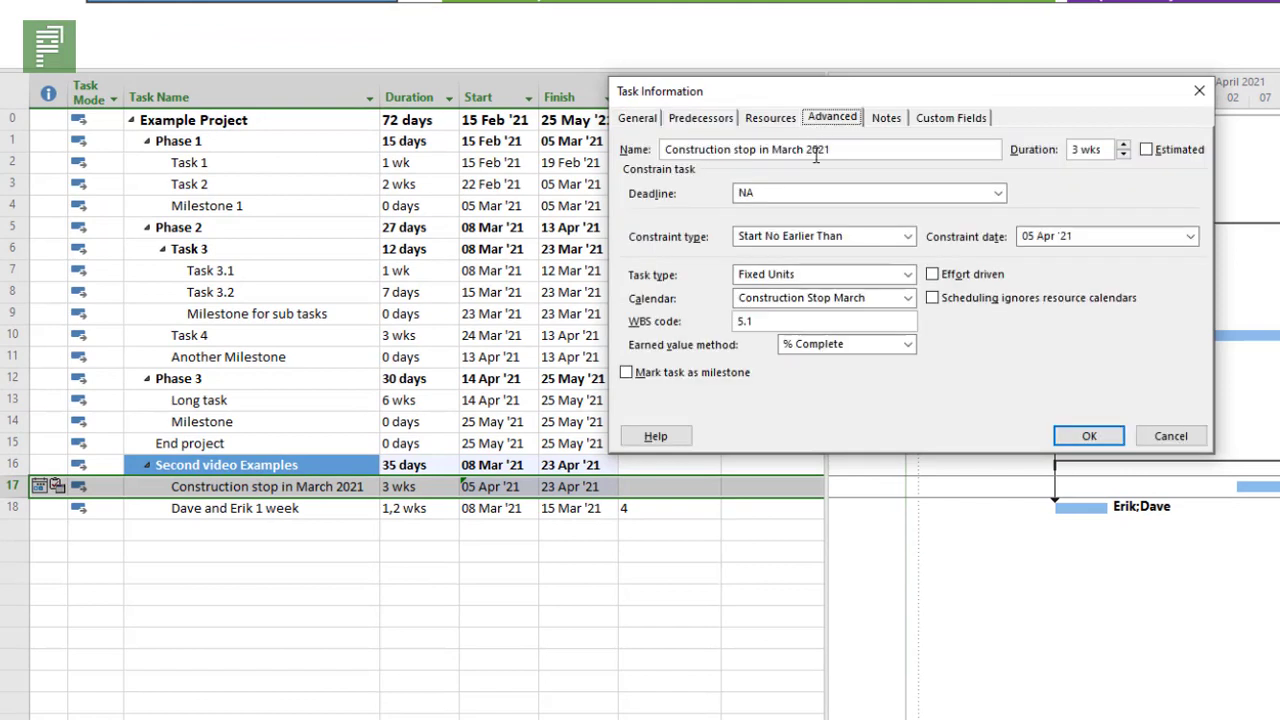
pyautogui.click(838, 238)
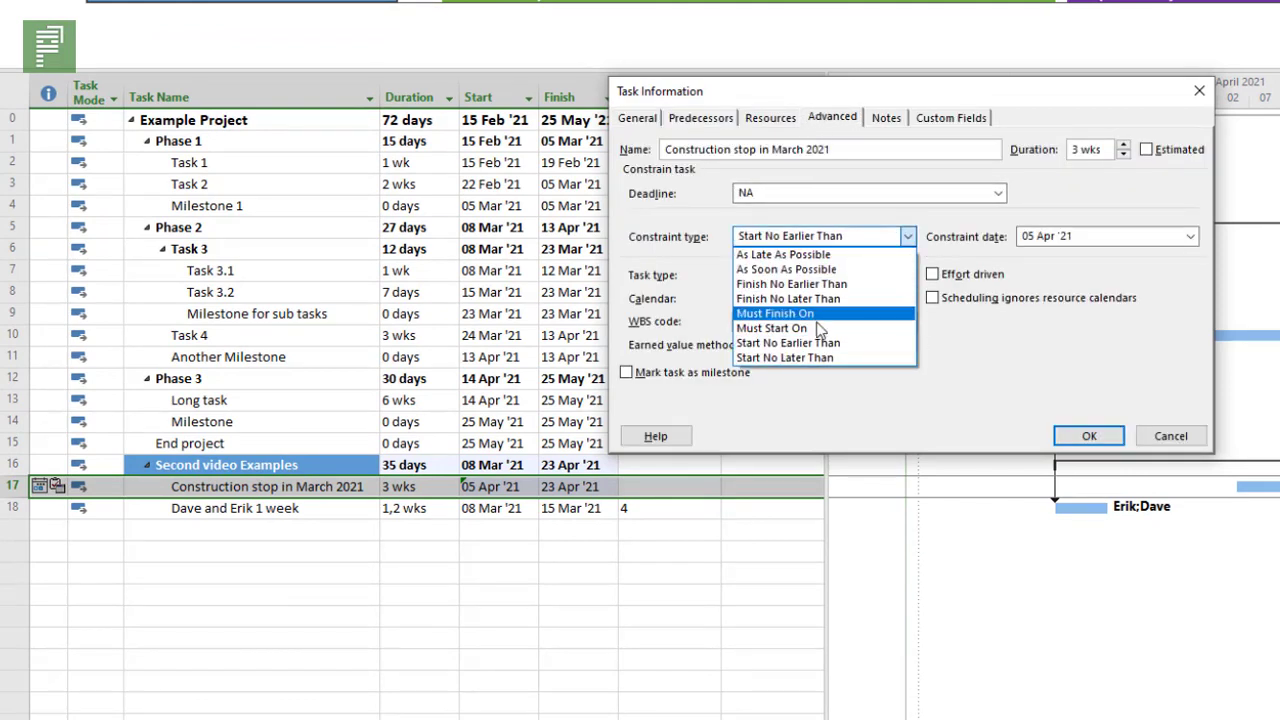
pyautogui.click(825, 272)
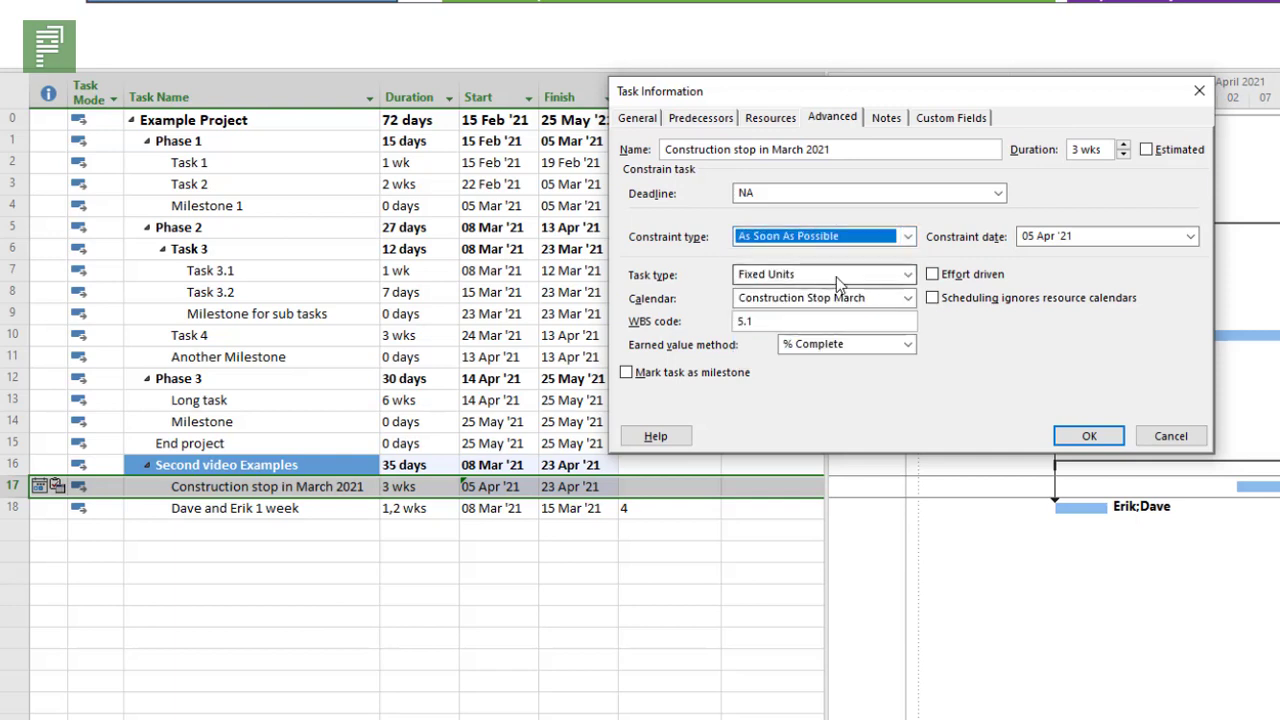
pyautogui.click(1070, 440)
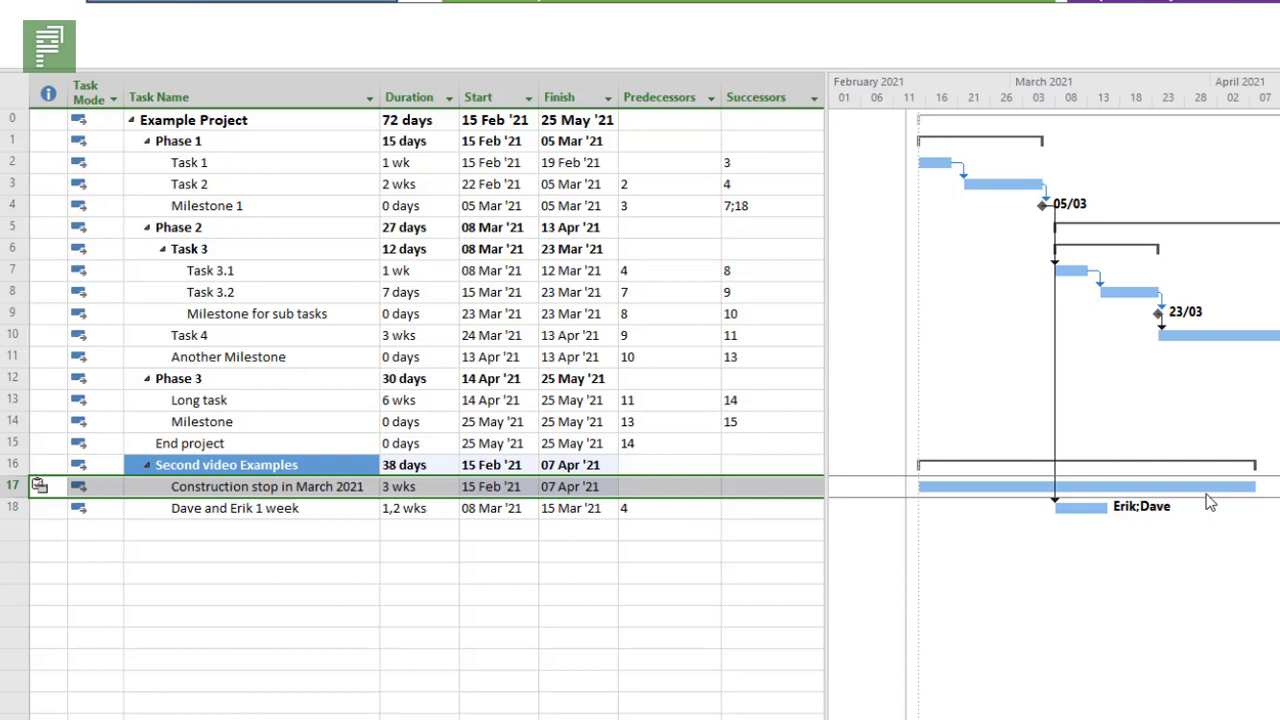
# - Show a details pane for task 18 below the Gantt chart, enlarge the chart area, and display the Resource Graph in the pane
pyautogui.click(288, 510)
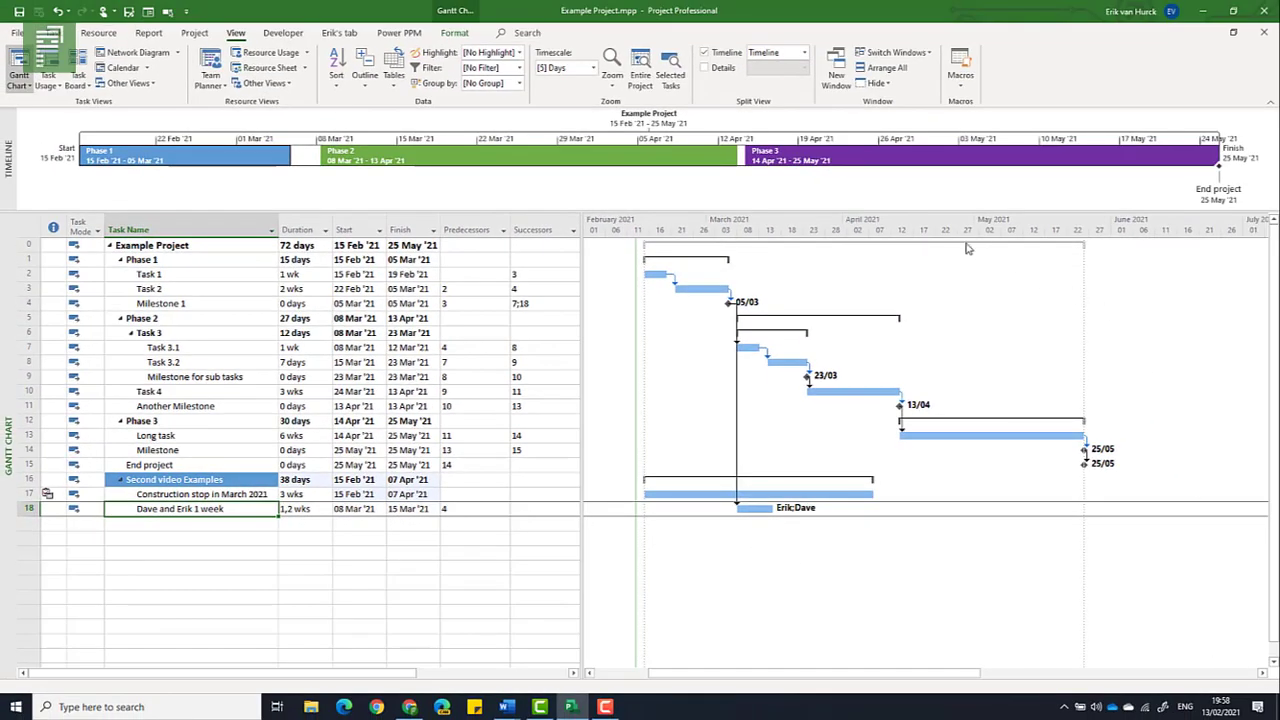
pyautogui.click(705, 52)
pyautogui.click(705, 67)
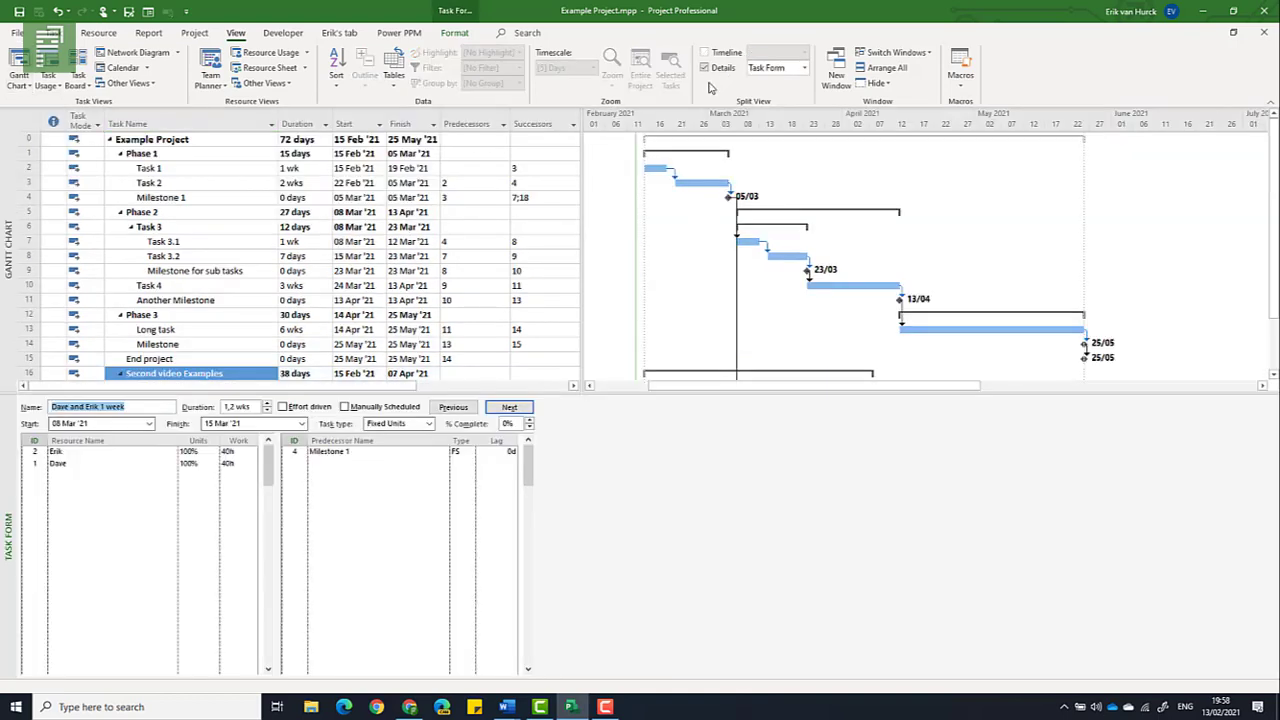
pyautogui.moveTo(499, 394); pyautogui.dragTo(508, 424)
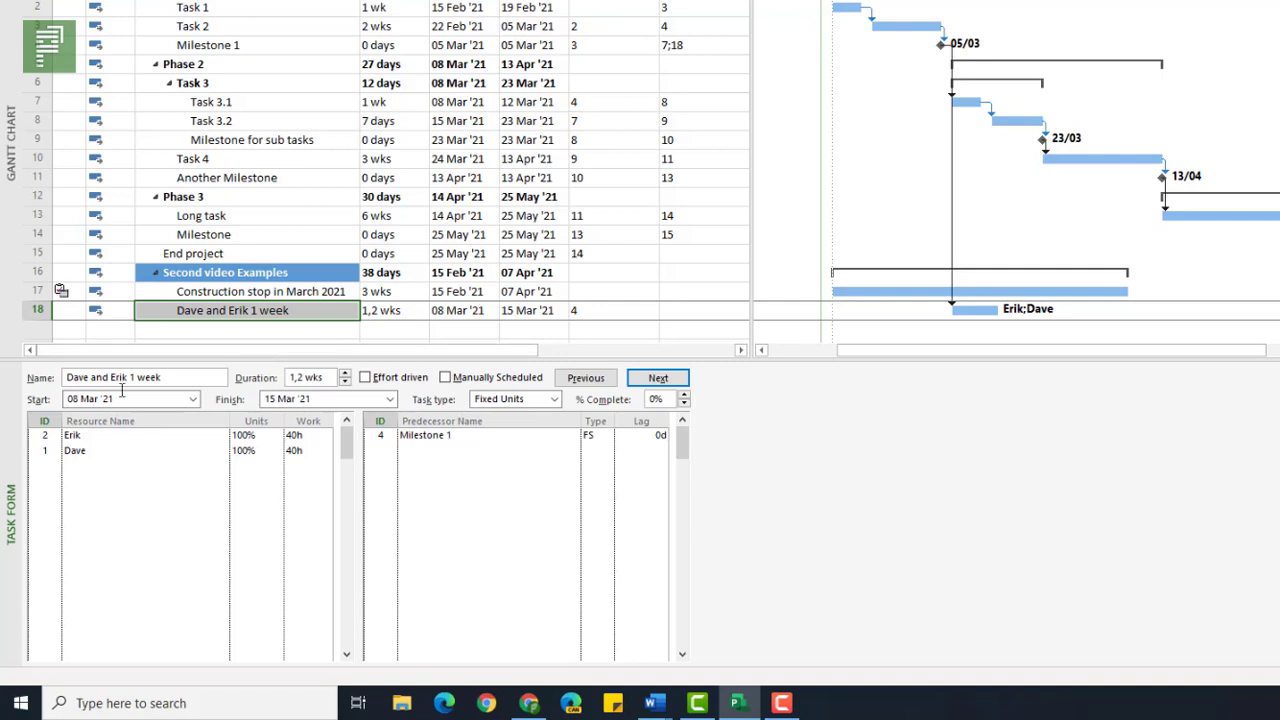
pyautogui.rightClick(20, 463)
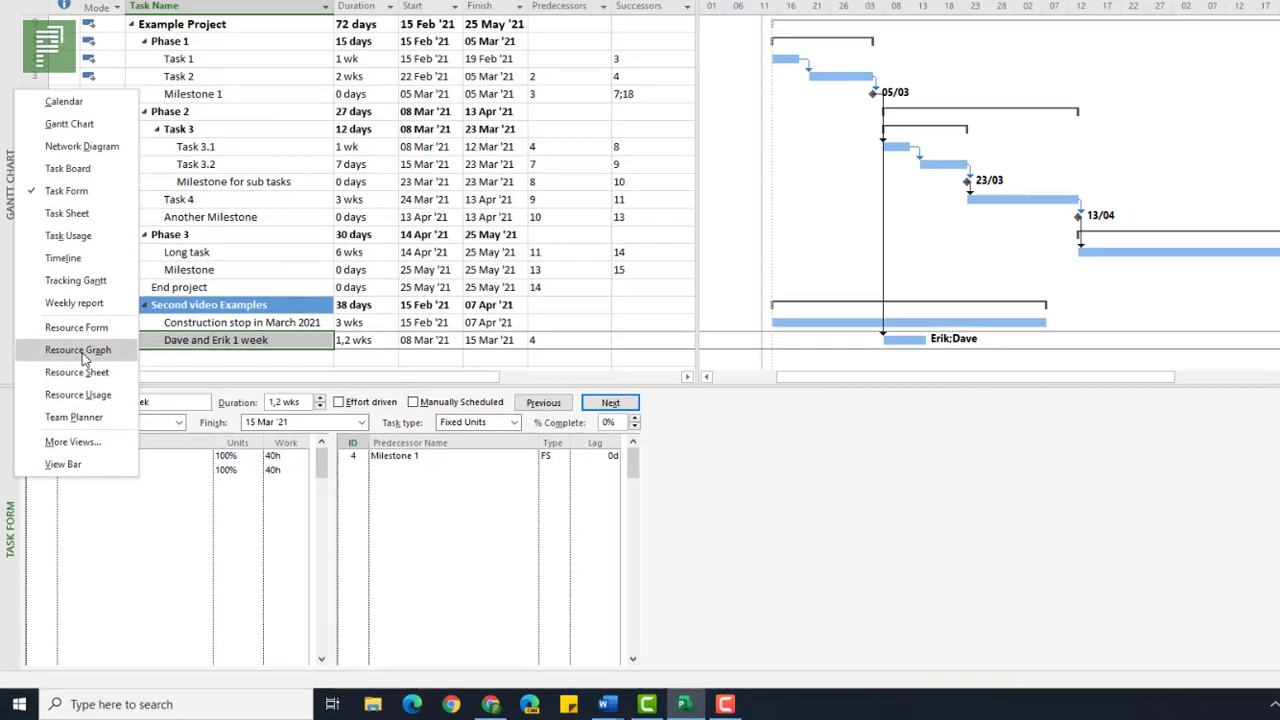
pyautogui.click(88, 325)
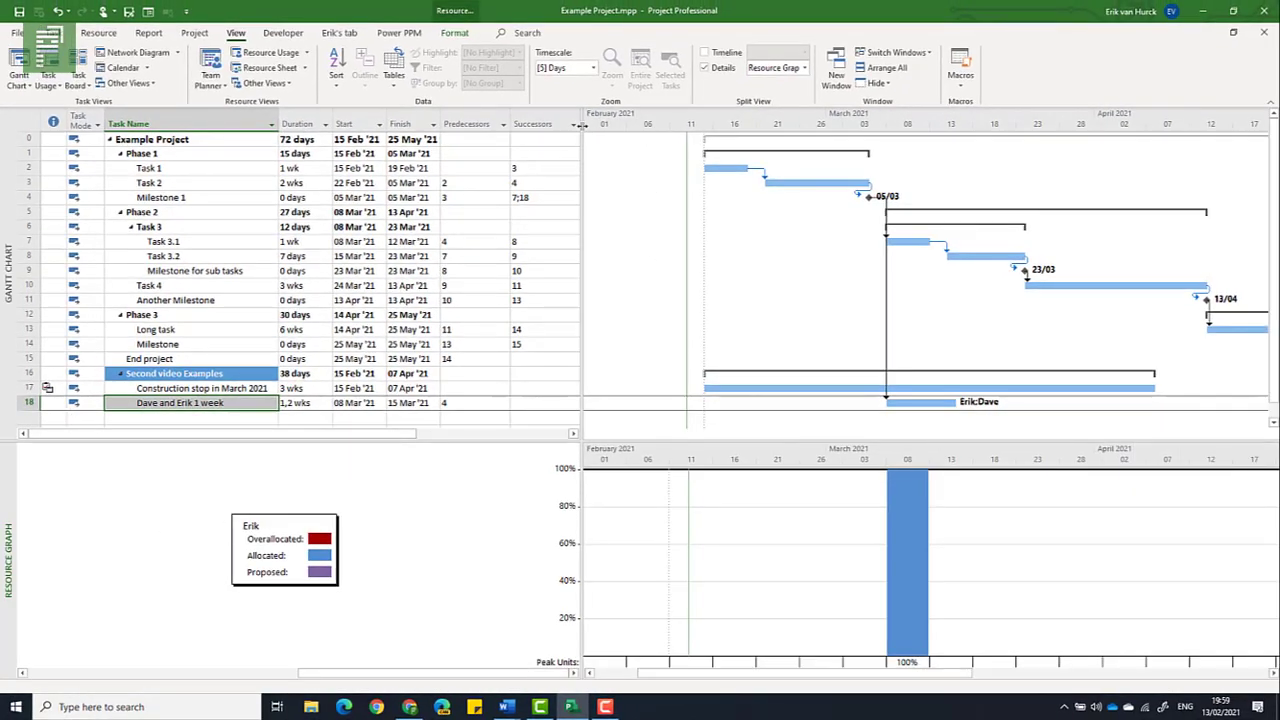
pyautogui.click(572, 70)
pyautogui.click(591, 68)
pyautogui.click(575, 123)
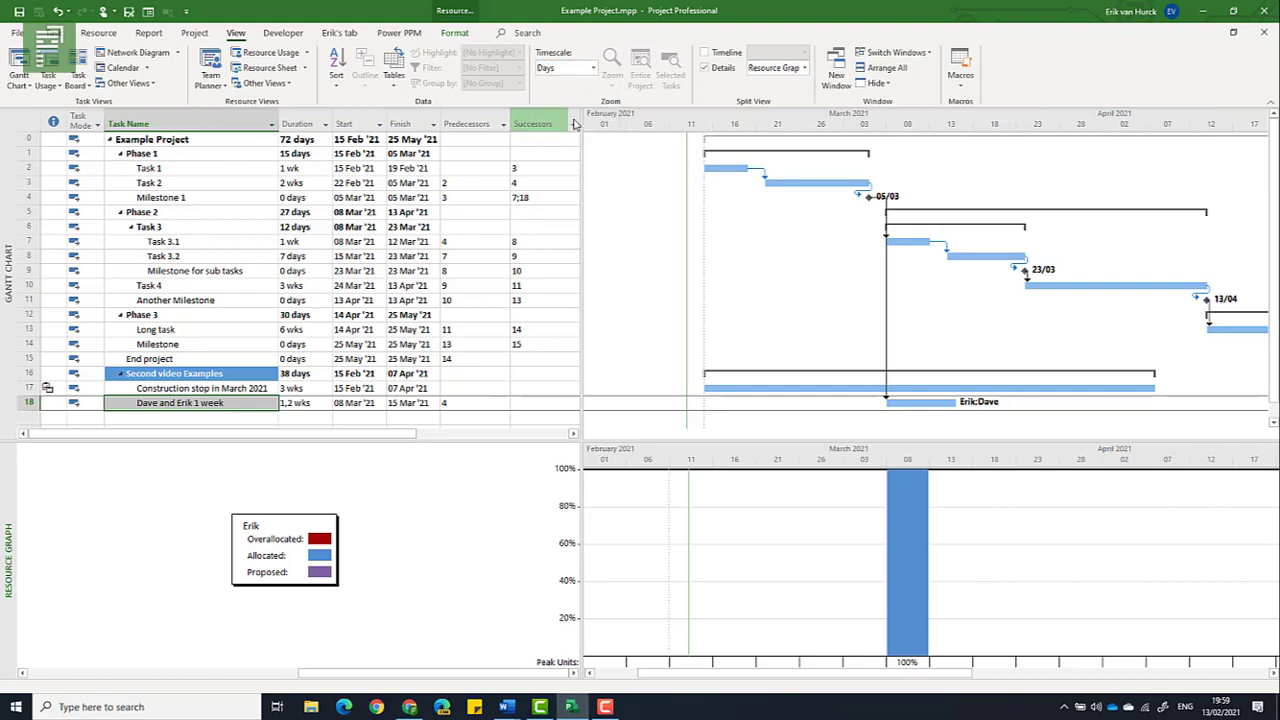
# - Reselect task 18 in the Gantt chart and set the timescale to Days
pyautogui.click(450, 268)
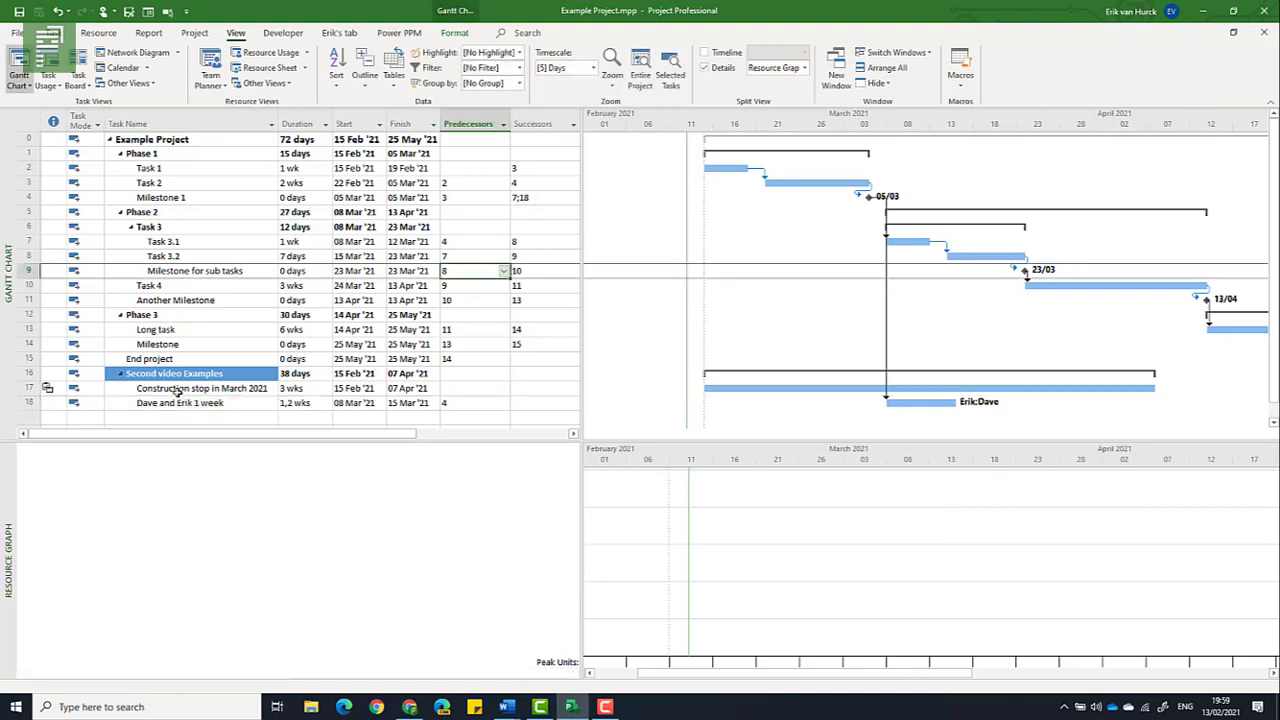
pyautogui.click(176, 390)
pyautogui.click(180, 402)
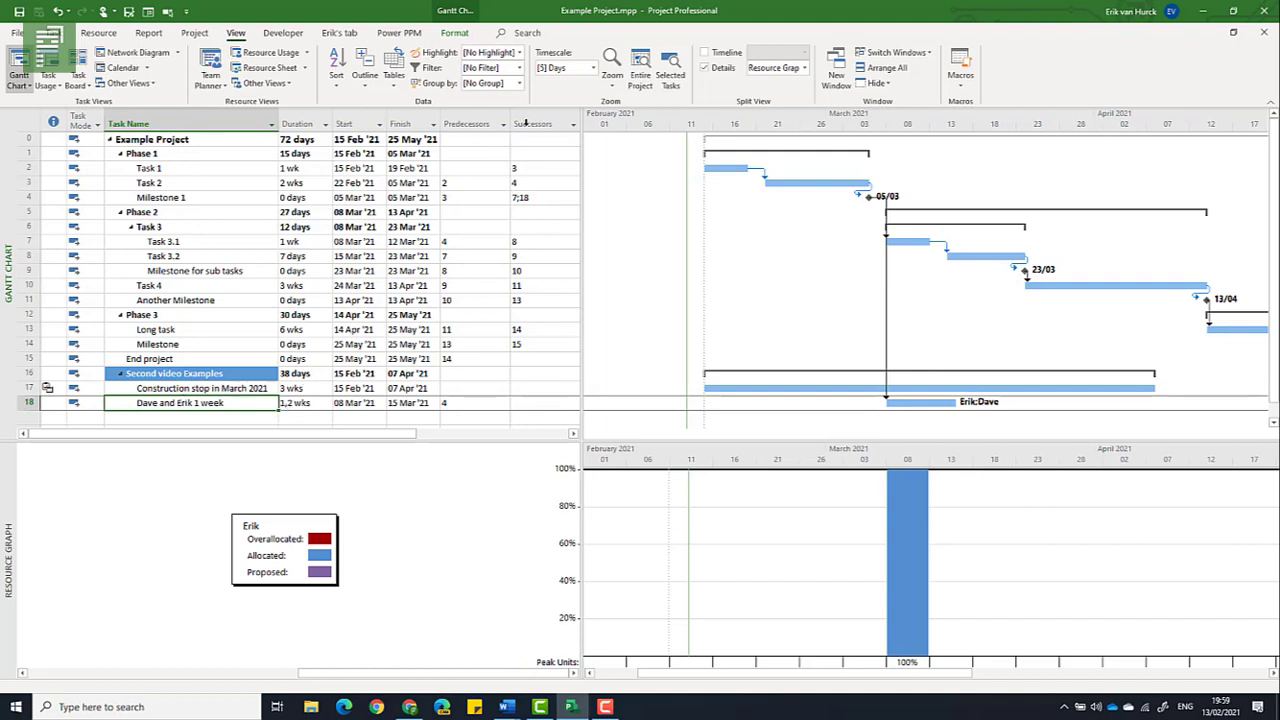
pyautogui.click(594, 67)
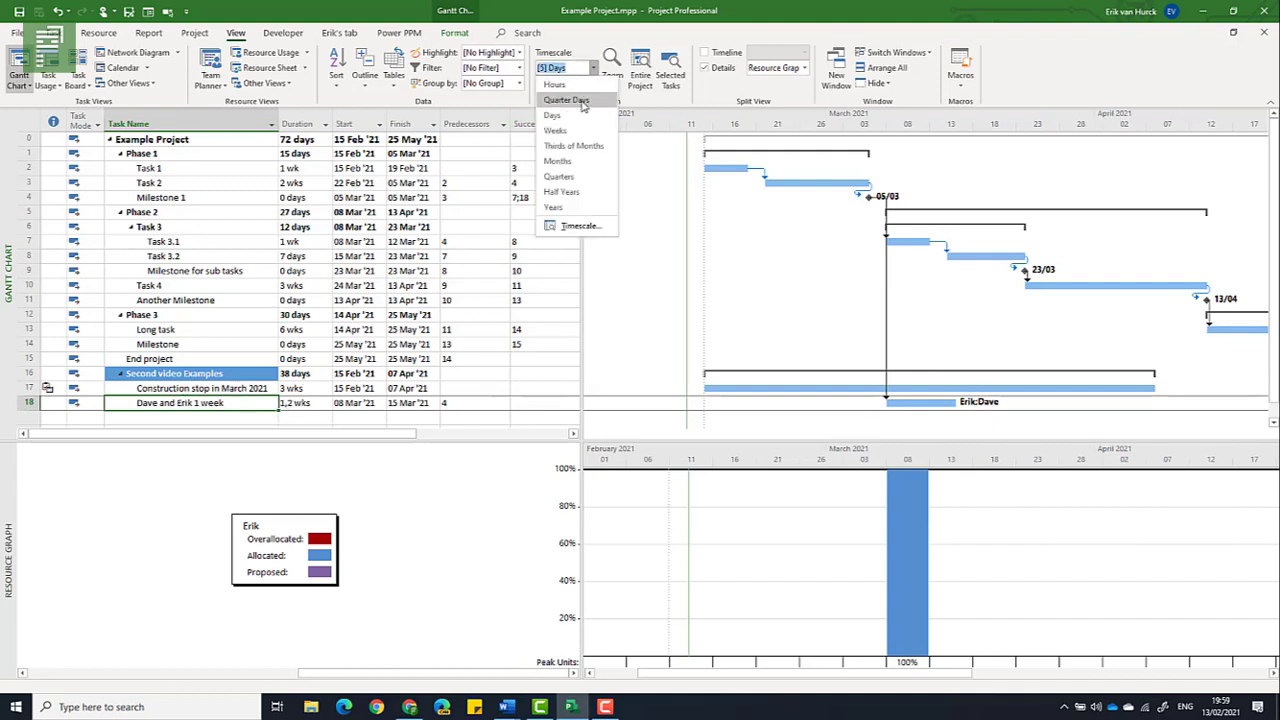
pyautogui.click(556, 116)
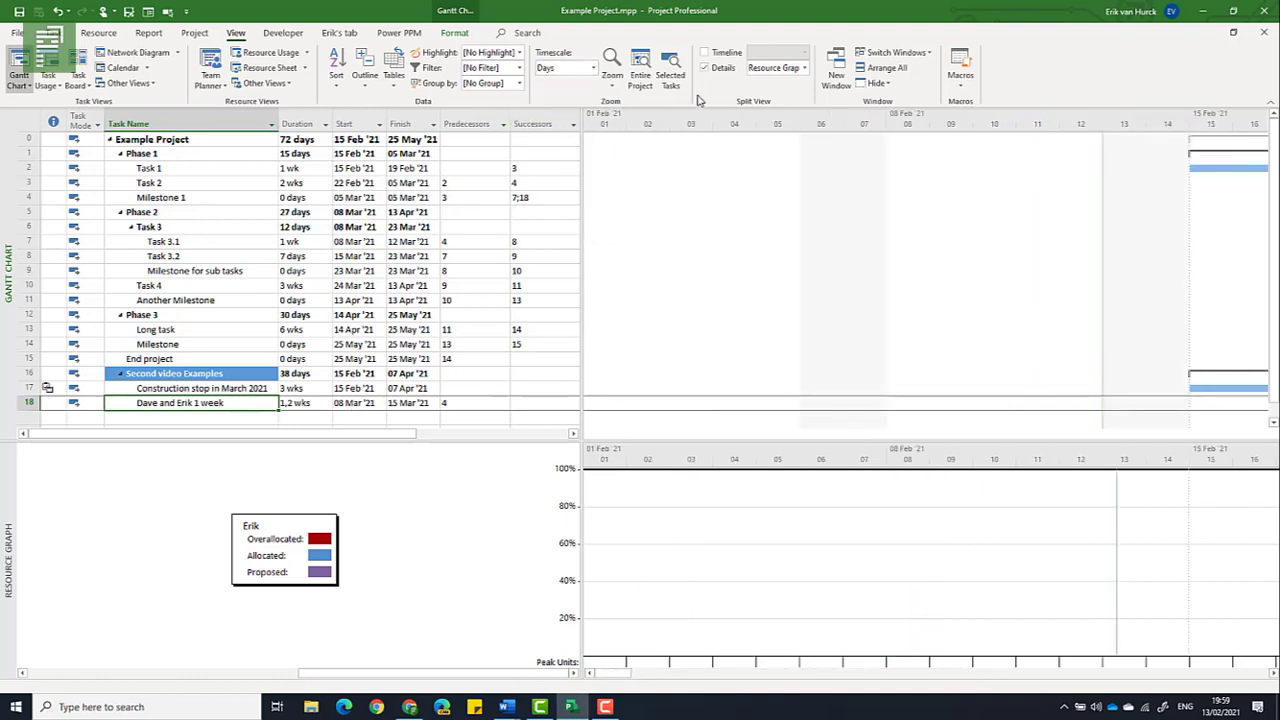
# - Bring task 18's bar into view and examine the allocation of each assigned resource in the Resource Graph
pyautogui.click(54, 33)
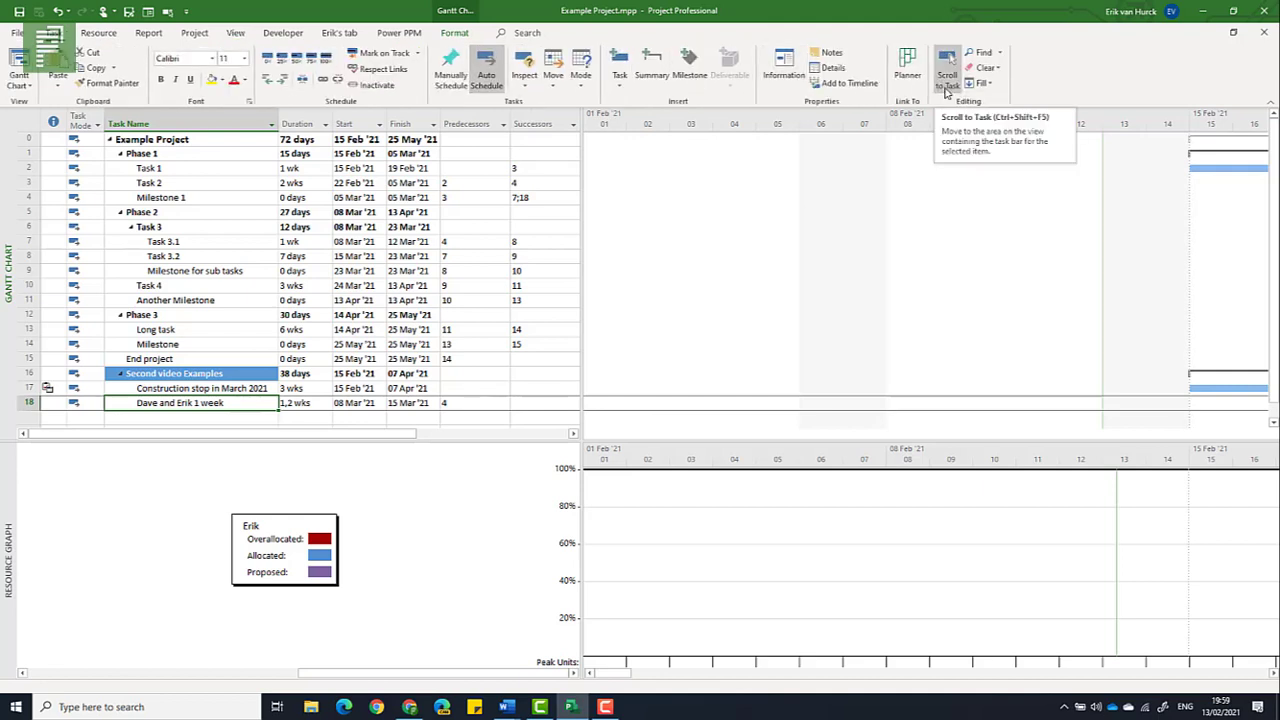
pyautogui.click(946, 86)
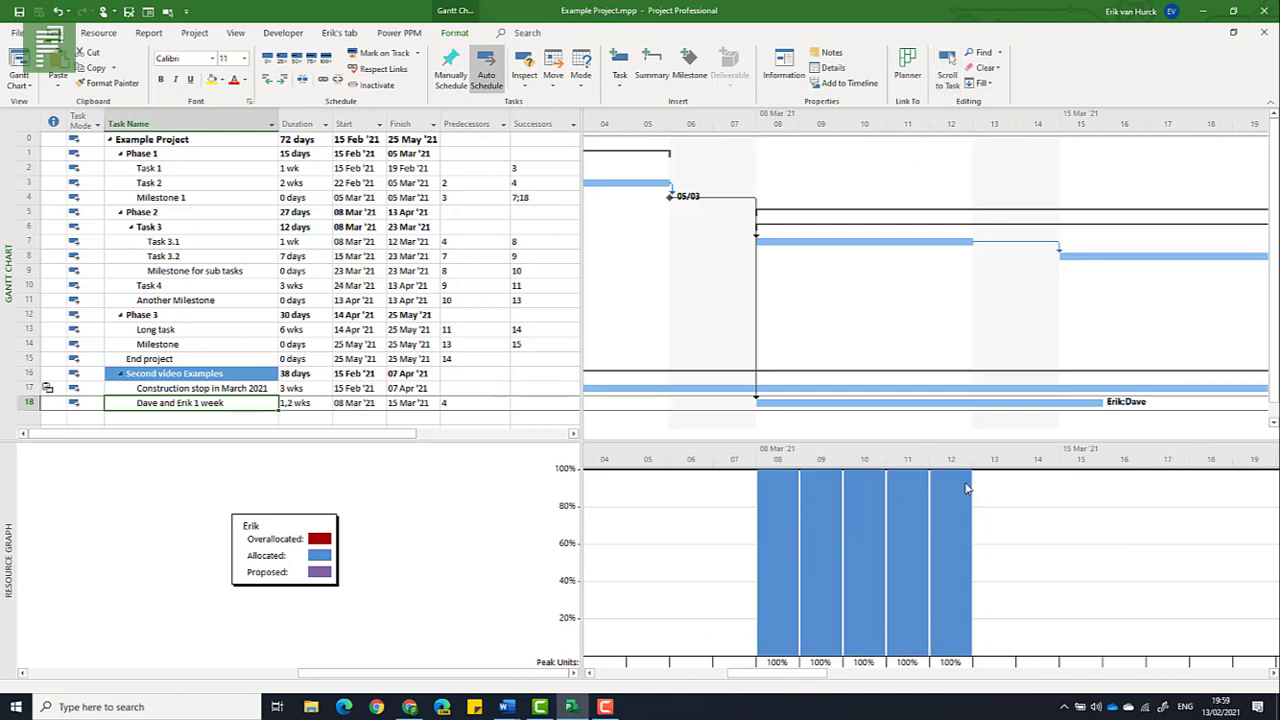
pyautogui.click(159, 675)
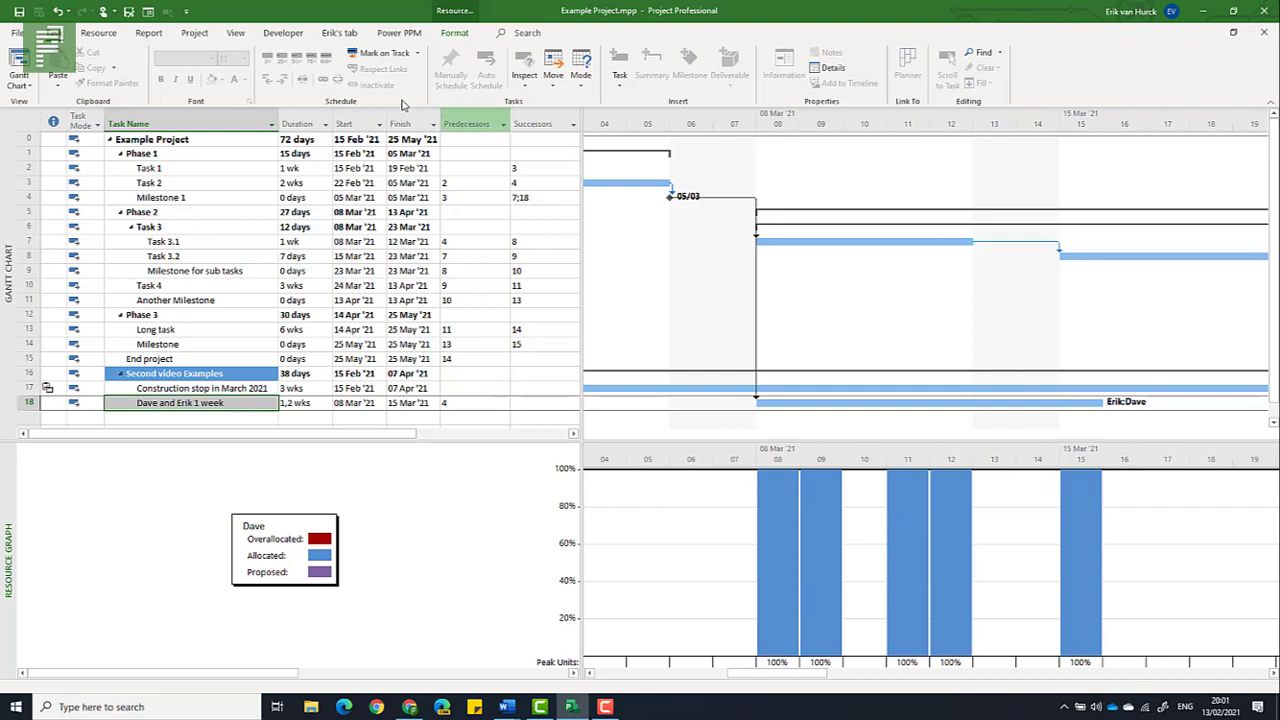
# - Review the calendar options in the Project Information, keep Standard as the project calendar, and close without changes
pyautogui.click(195, 33)
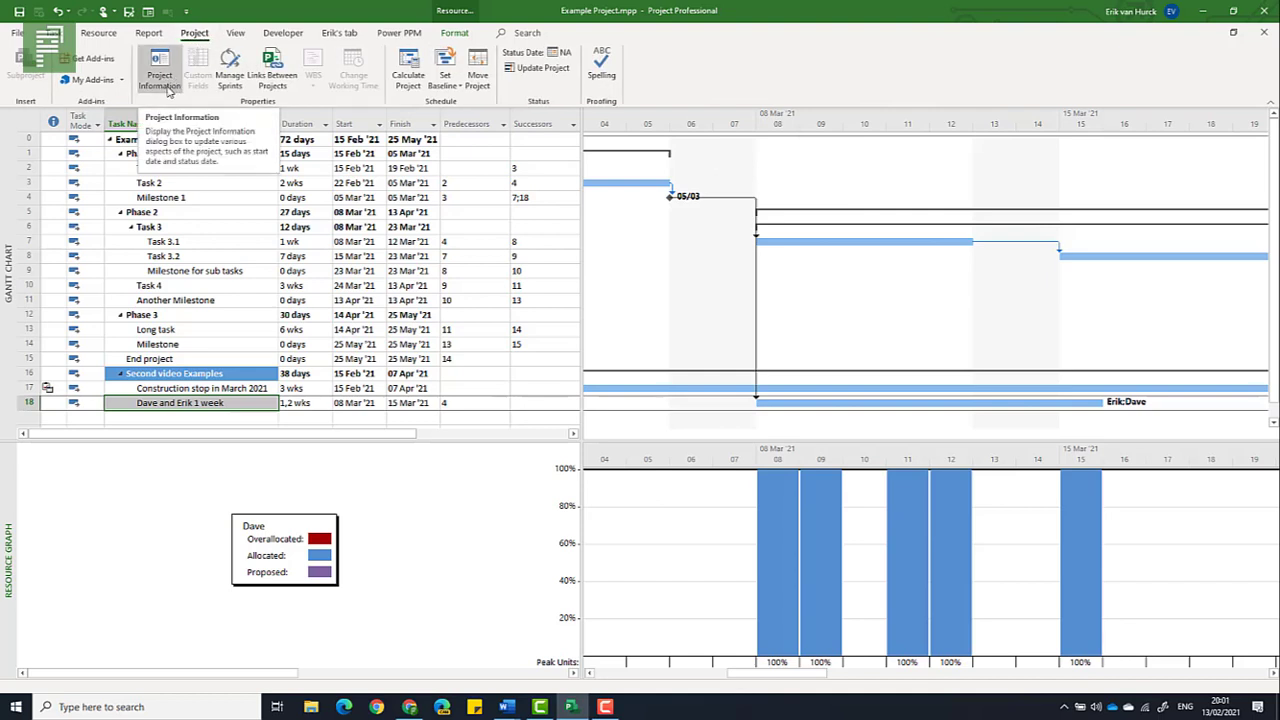
pyautogui.click(166, 88)
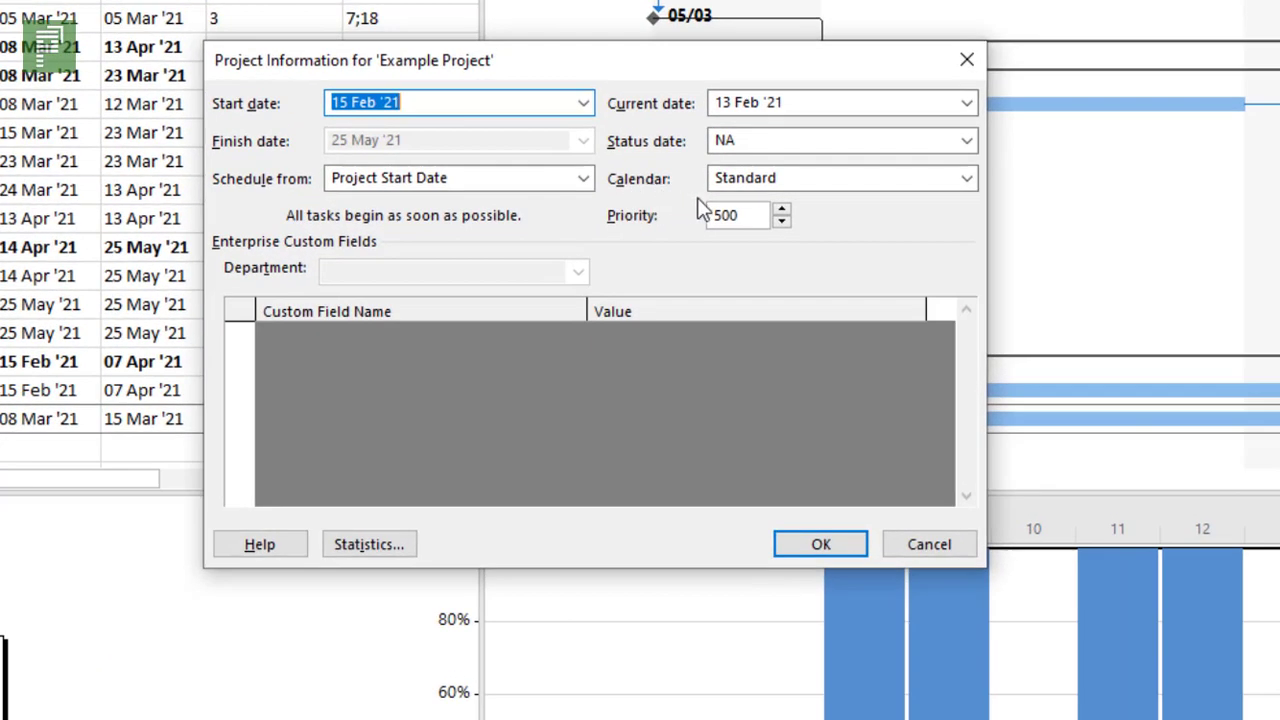
pyautogui.click(776, 188)
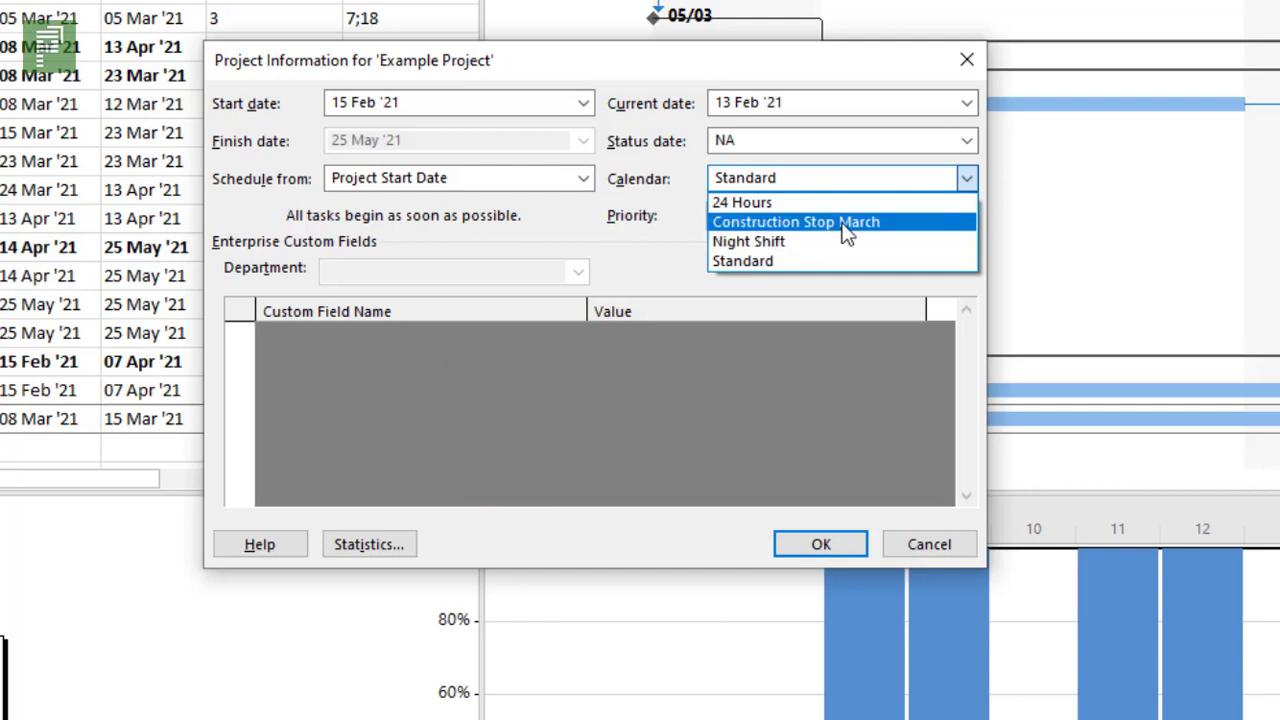
pyautogui.click(800, 264)
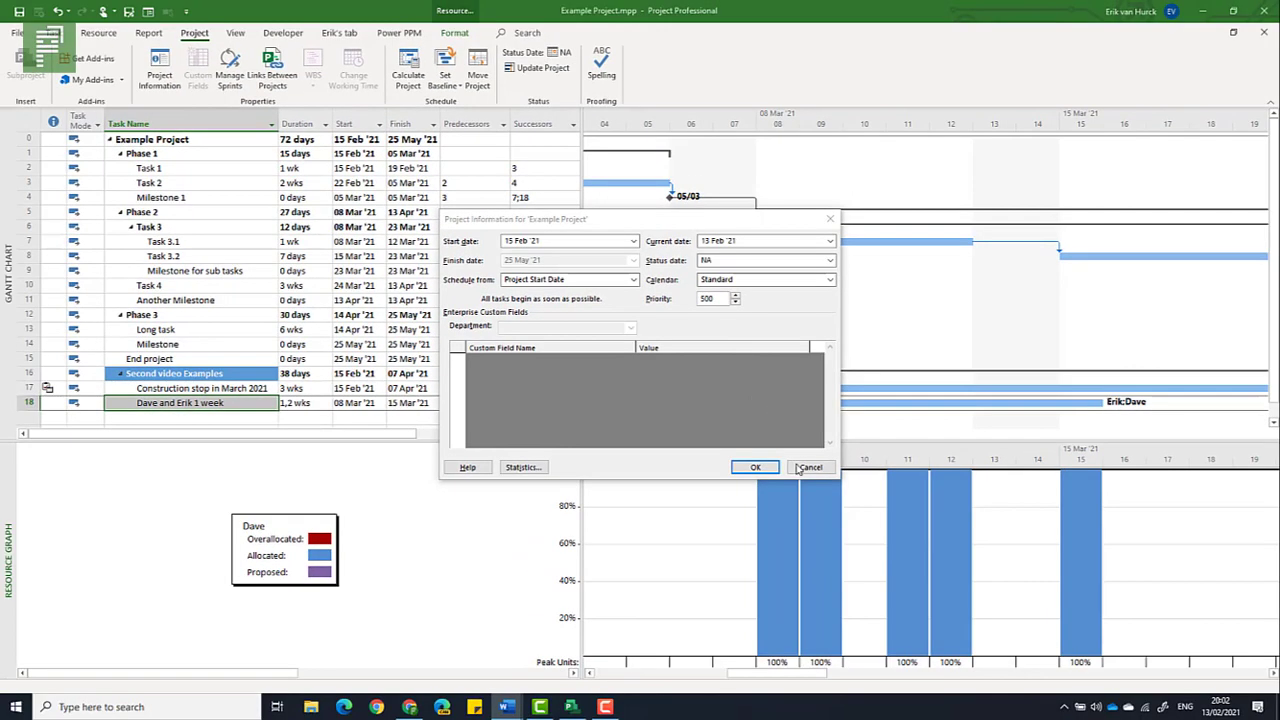
pyautogui.click(806, 467)
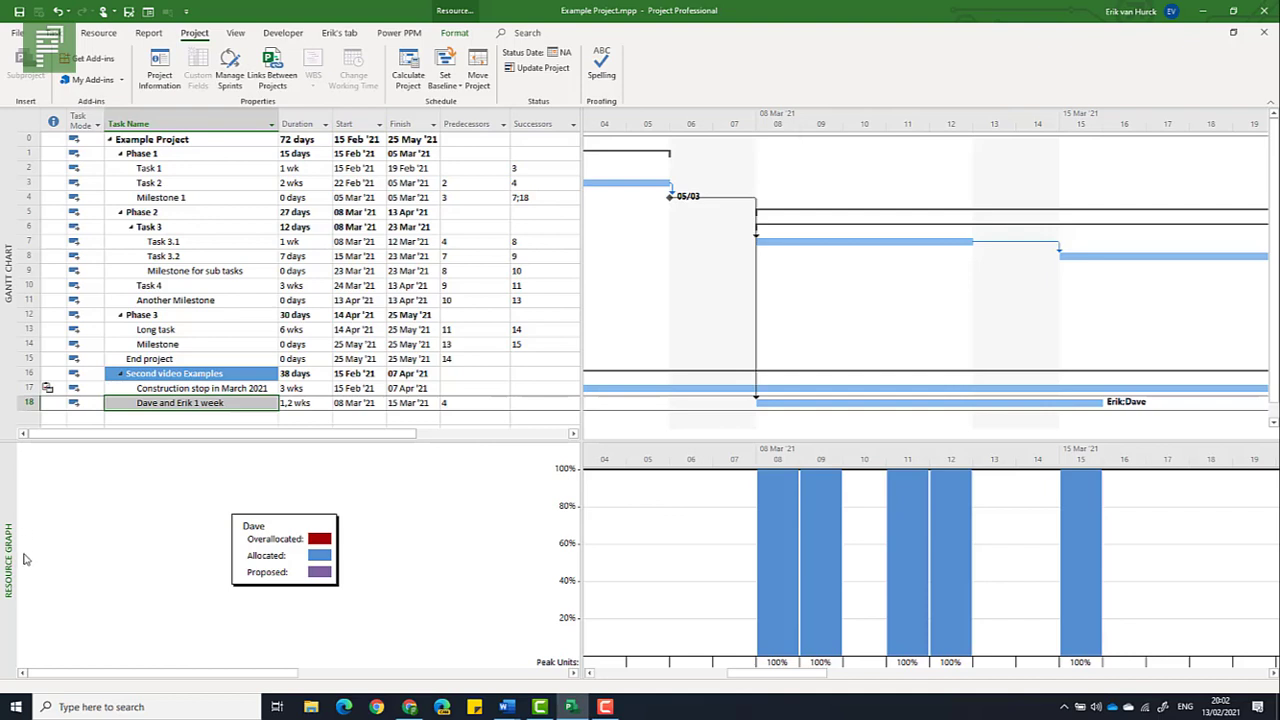
# - Create a new base calendar named "Second standard" as a copy of the Standard calendar
pyautogui.click(8, 336)
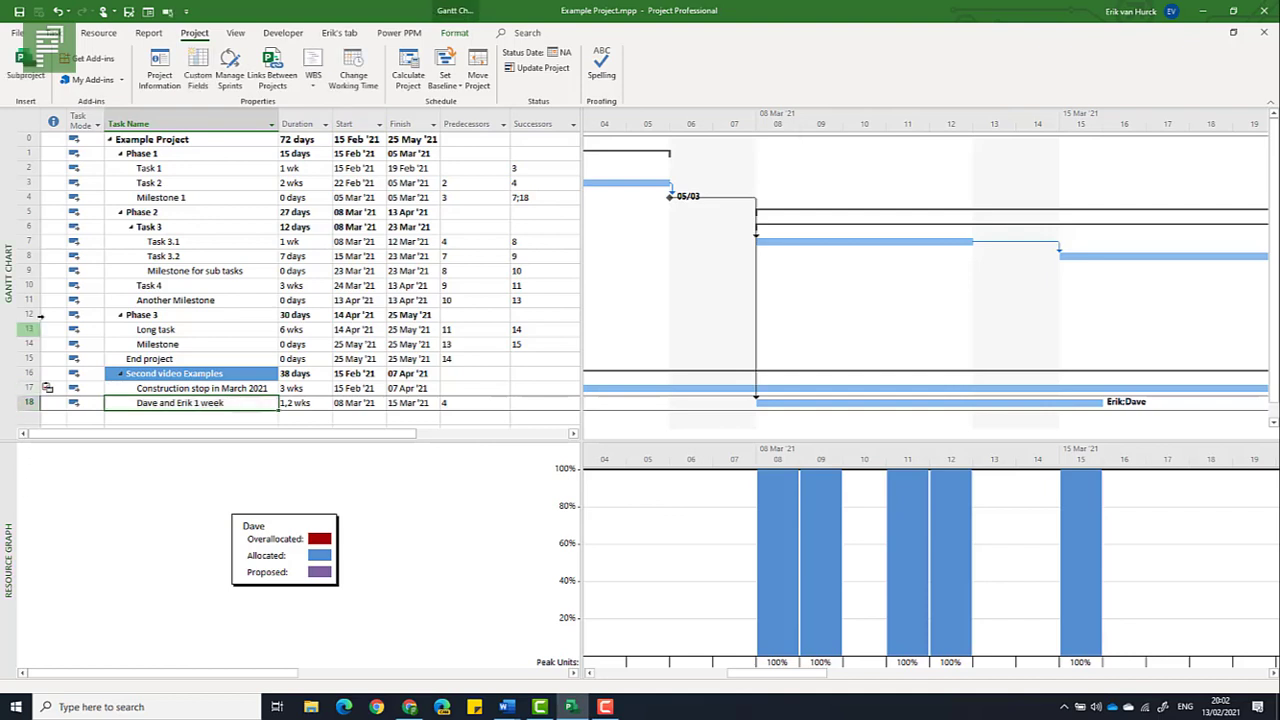
pyautogui.click(353, 80)
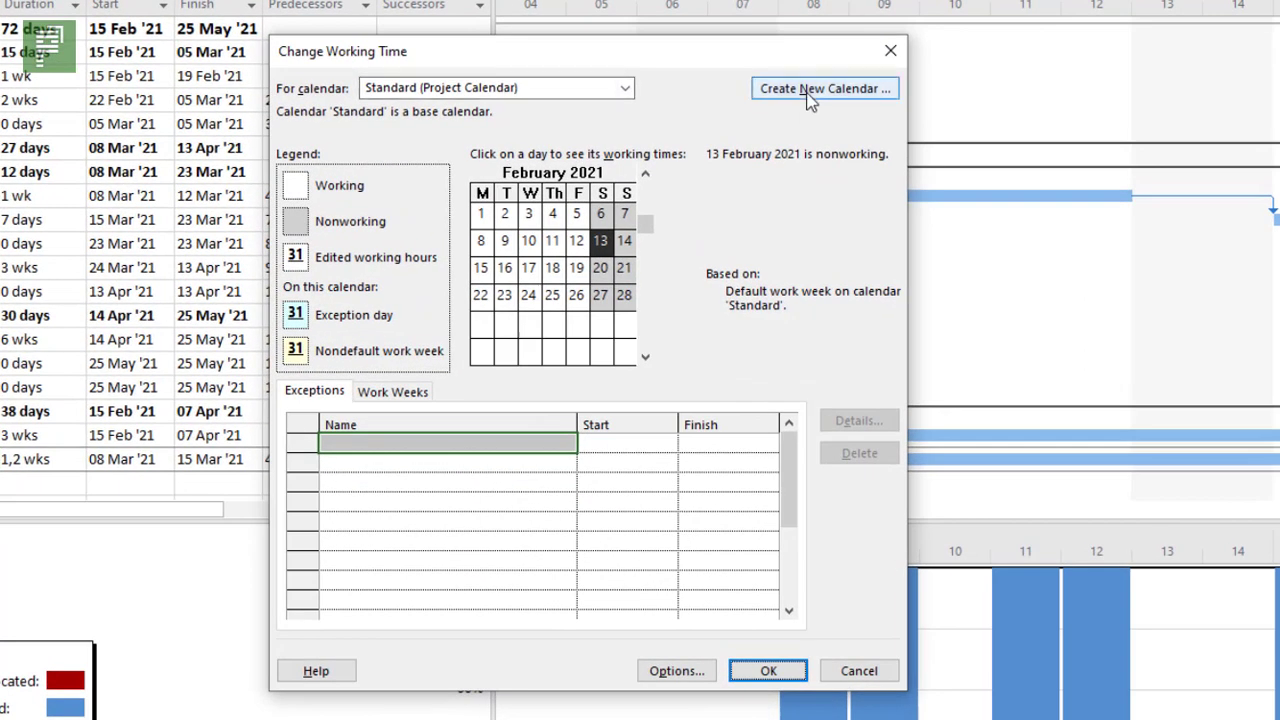
pyautogui.click(810, 89)
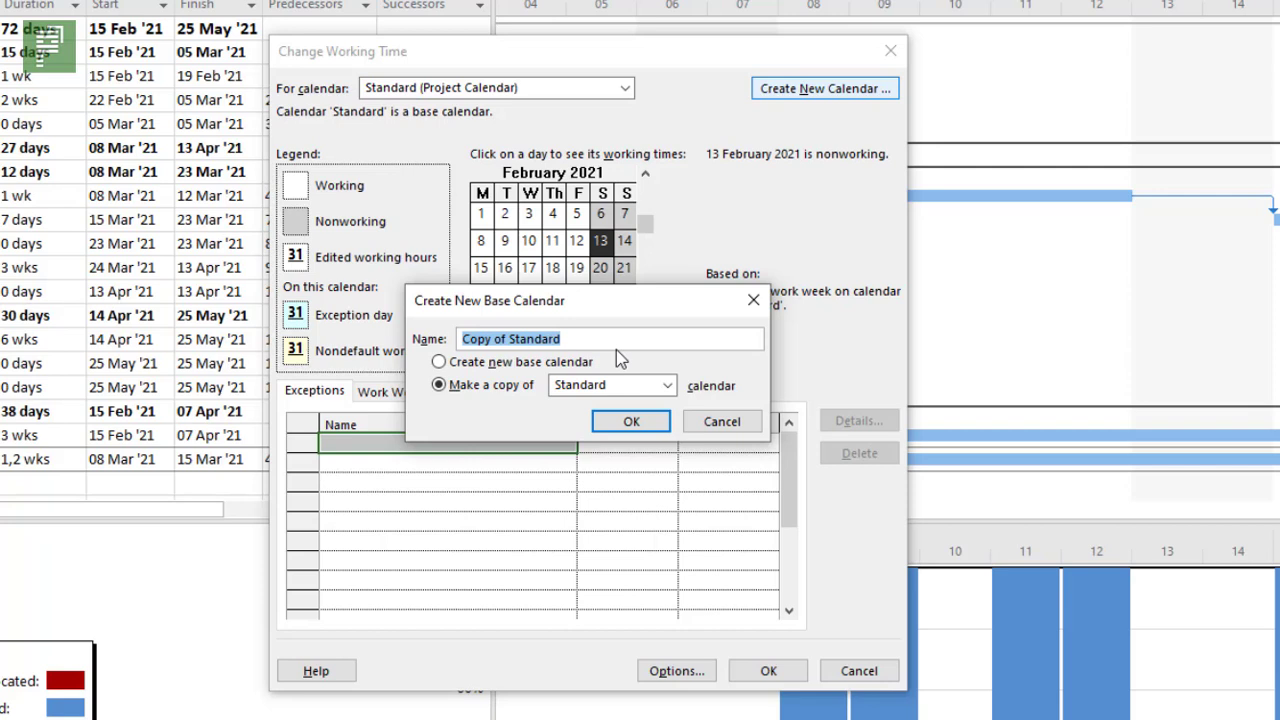
pyautogui.write('Se')
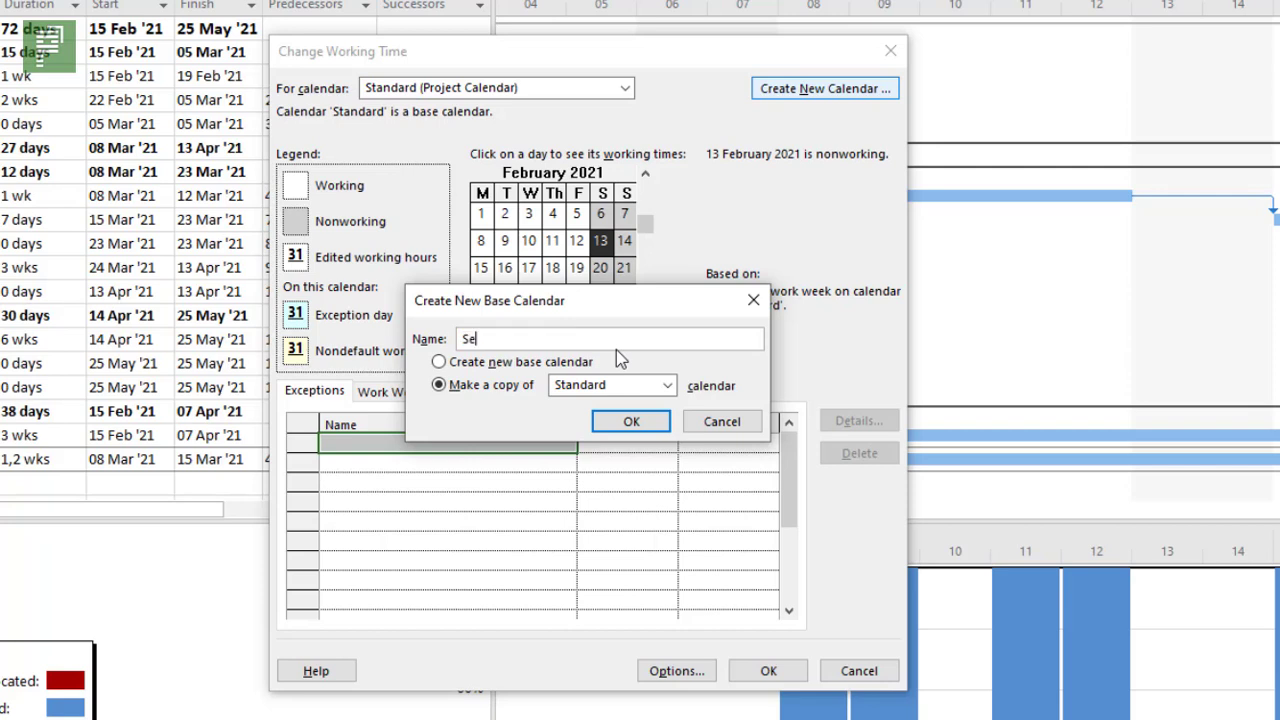
pyautogui.write('cond standard')
pyautogui.click(620, 424)
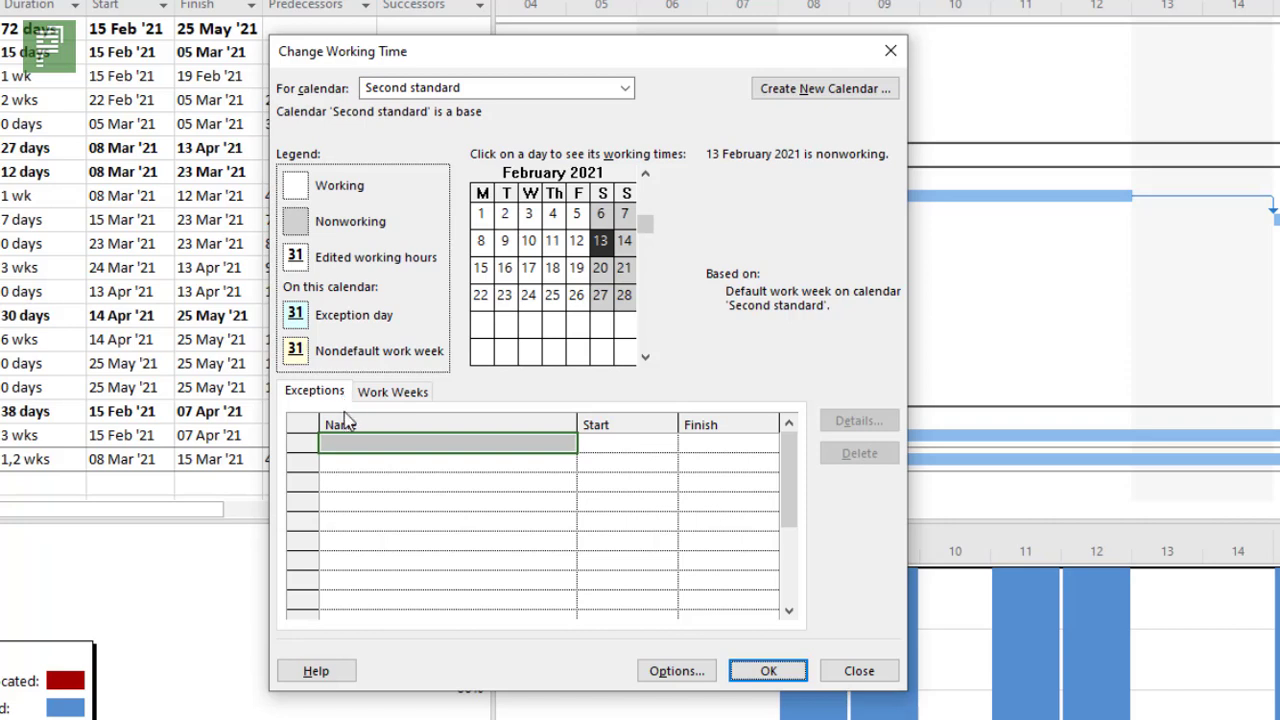
# - Add an exception named "New Years Day" to the Second standard calendar, starting on 01/01/2021
pyautogui.click(368, 444)
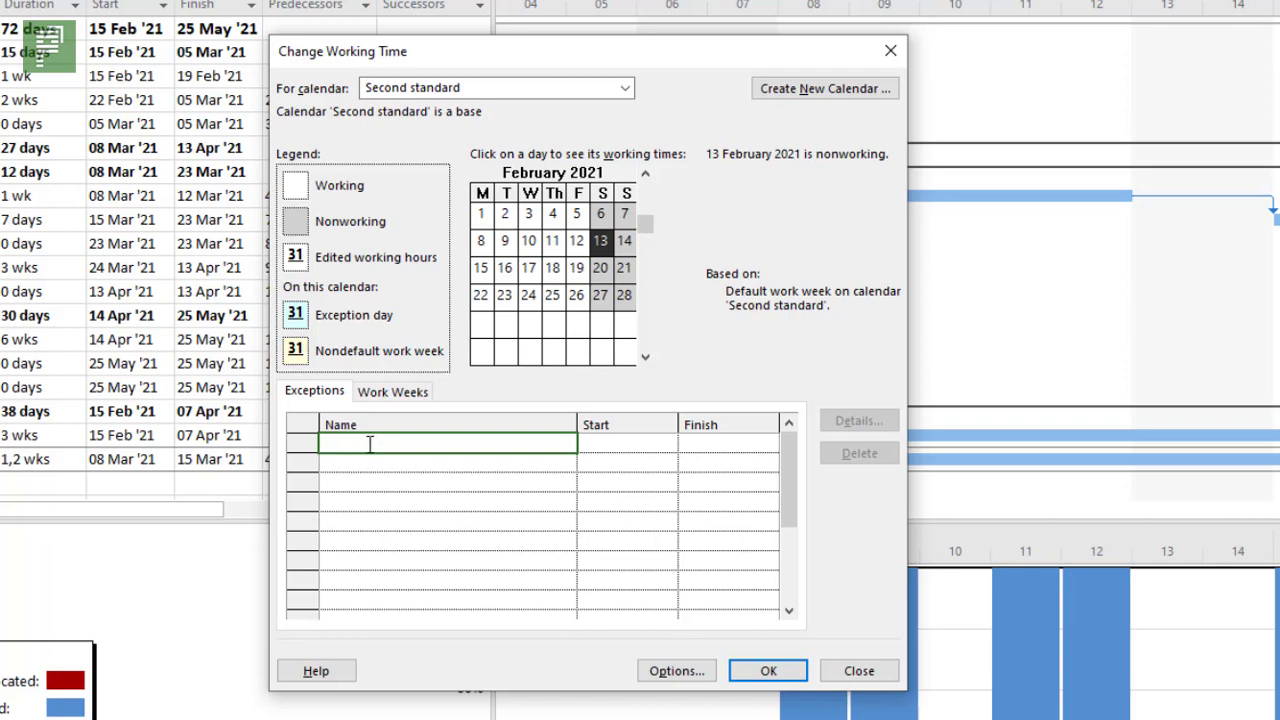
pyautogui.write('New Years Day')
pyautogui.click(610, 443)
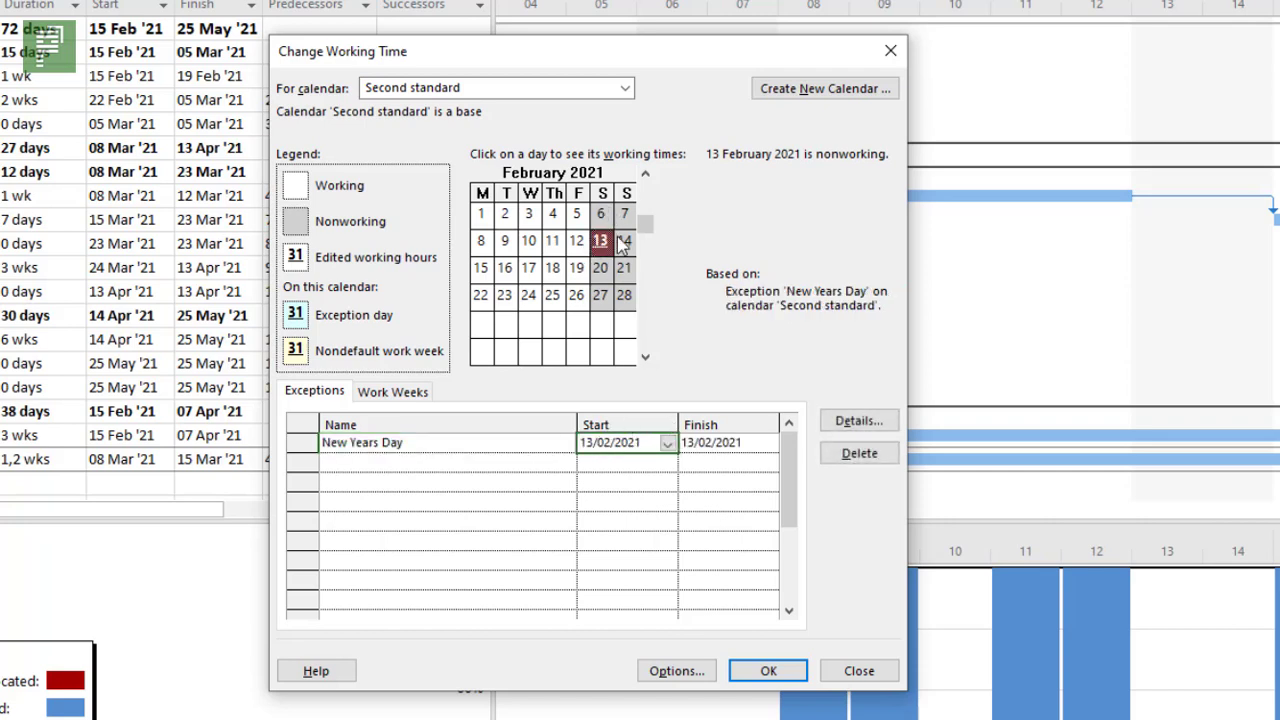
pyautogui.moveTo(603, 248)
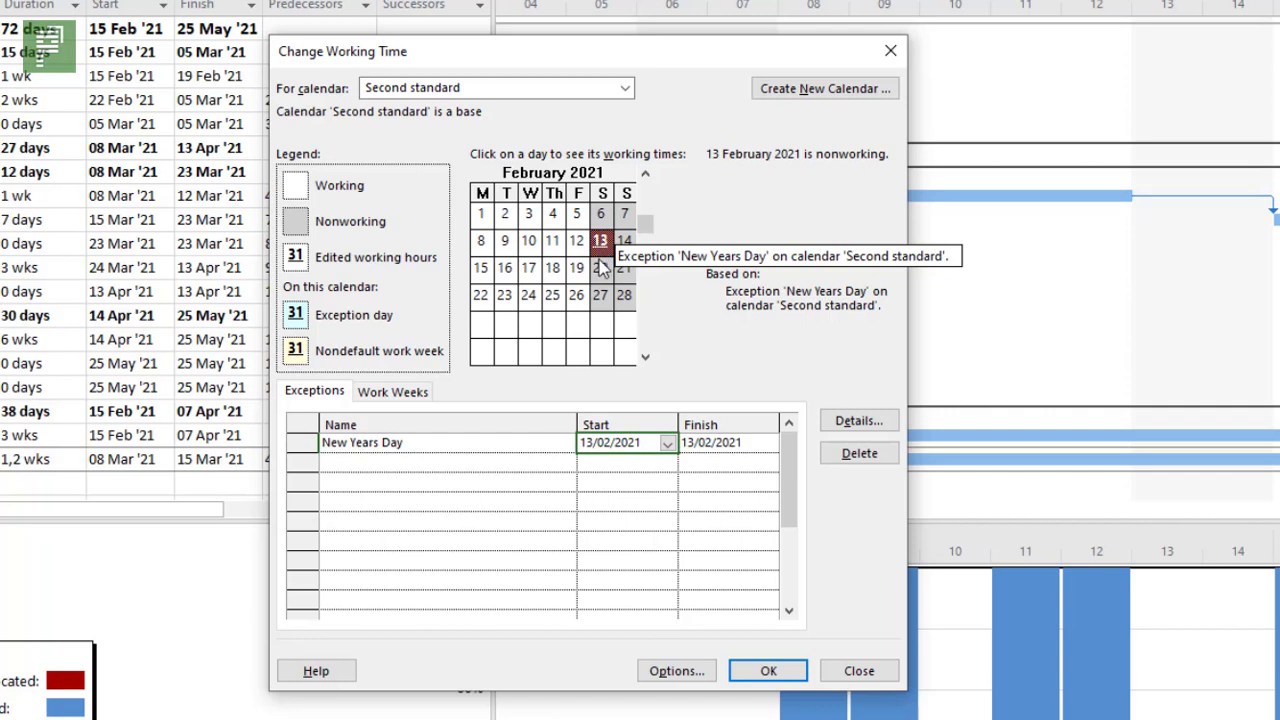
pyautogui.click(668, 443)
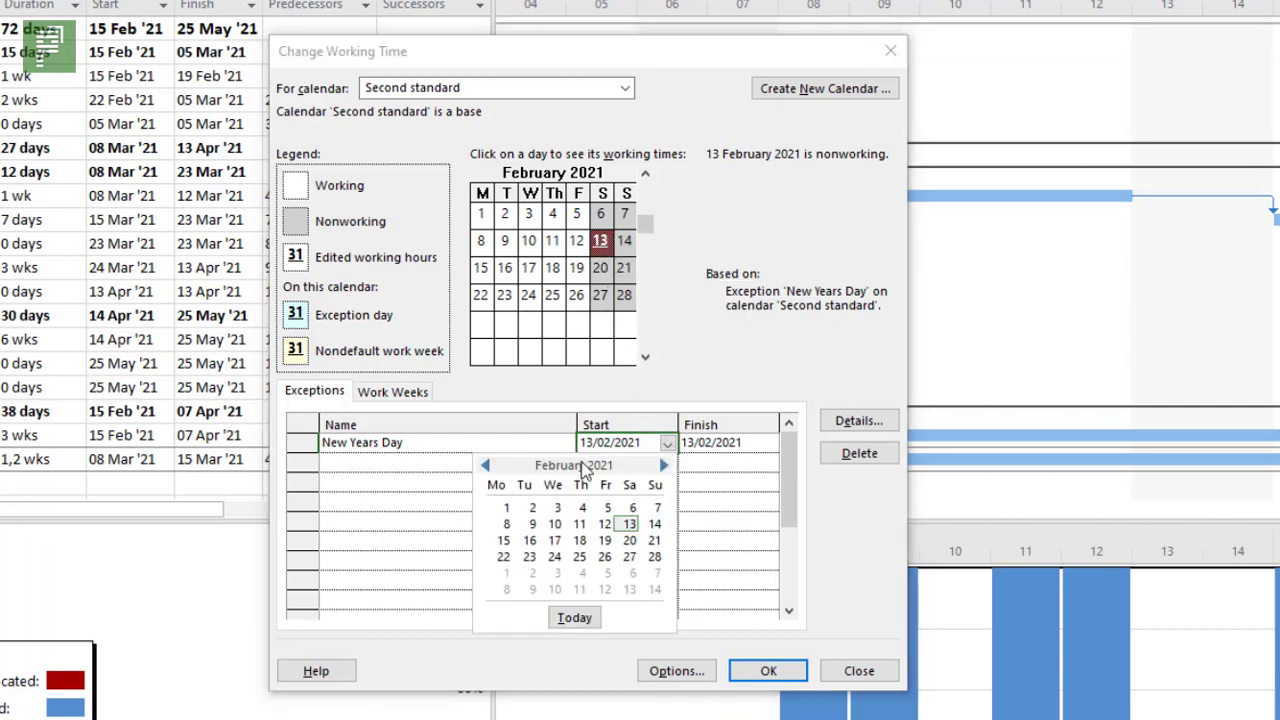
pyautogui.click(485, 466)
pyautogui.click(485, 466)
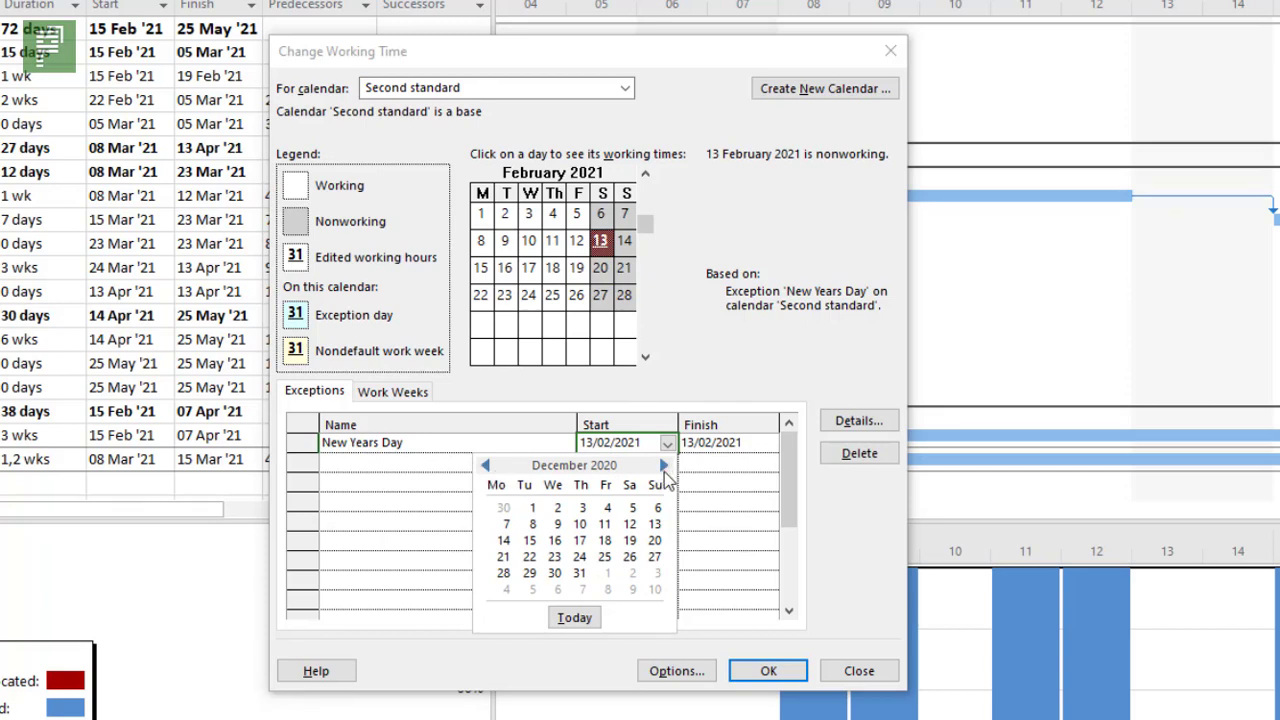
pyautogui.click(606, 574)
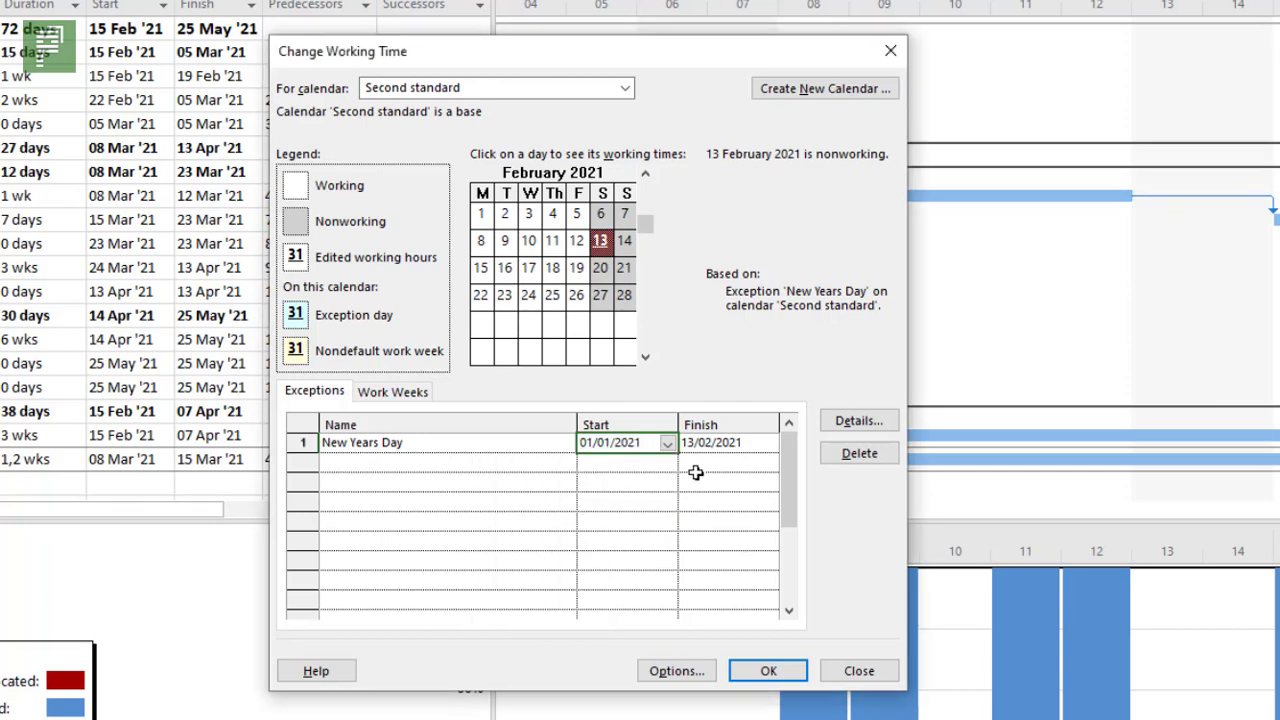
# - Set the finish date of the New Years Day exception to 01/01/2021
pyautogui.click(737, 441)
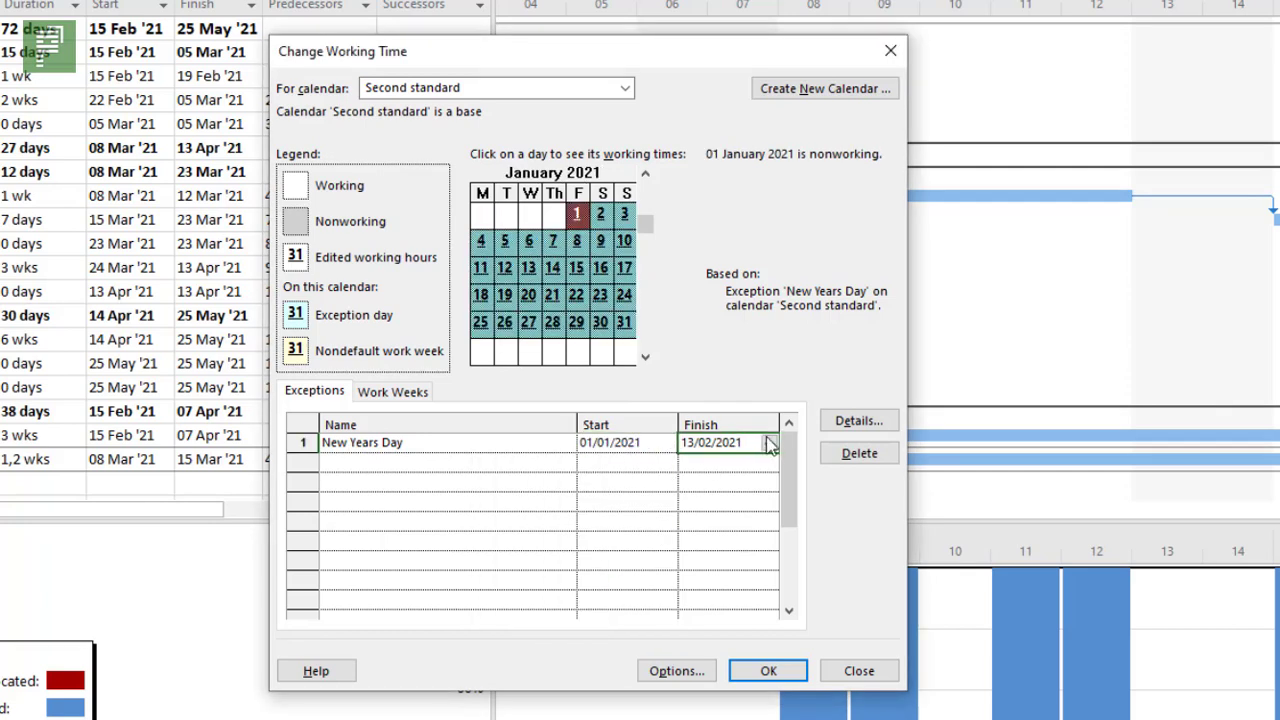
pyautogui.click(768, 443)
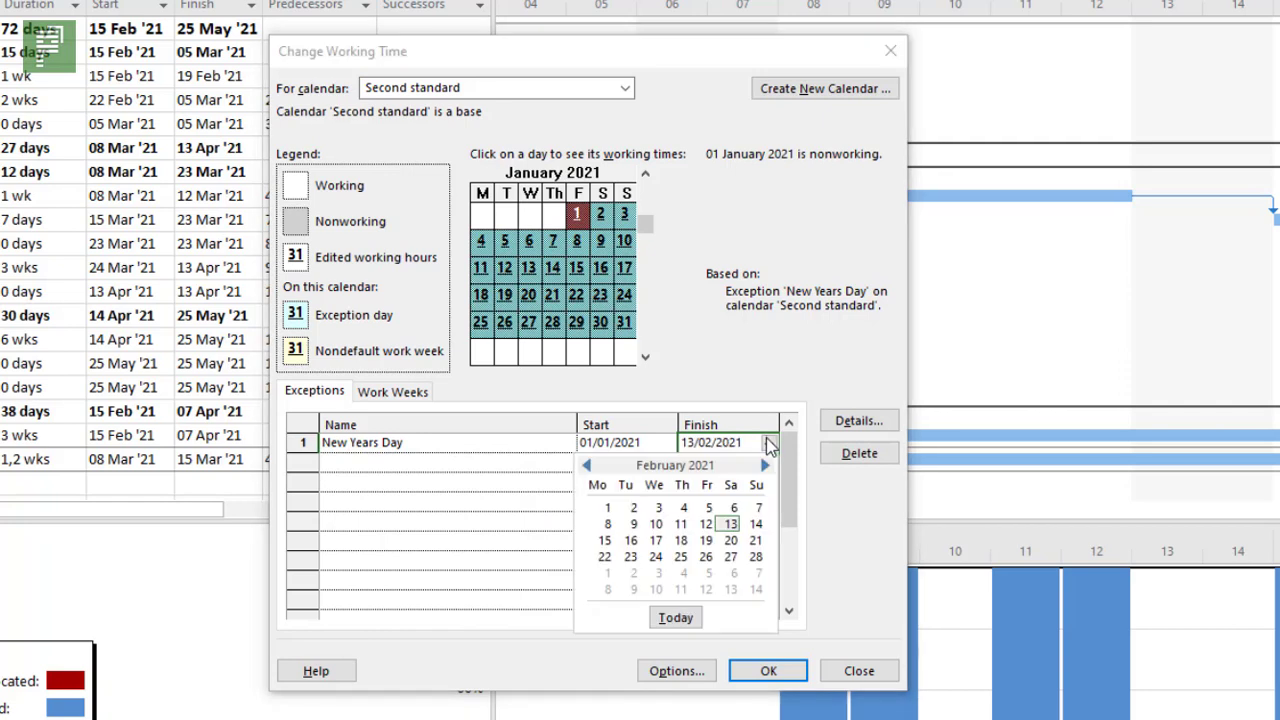
pyautogui.click(587, 466)
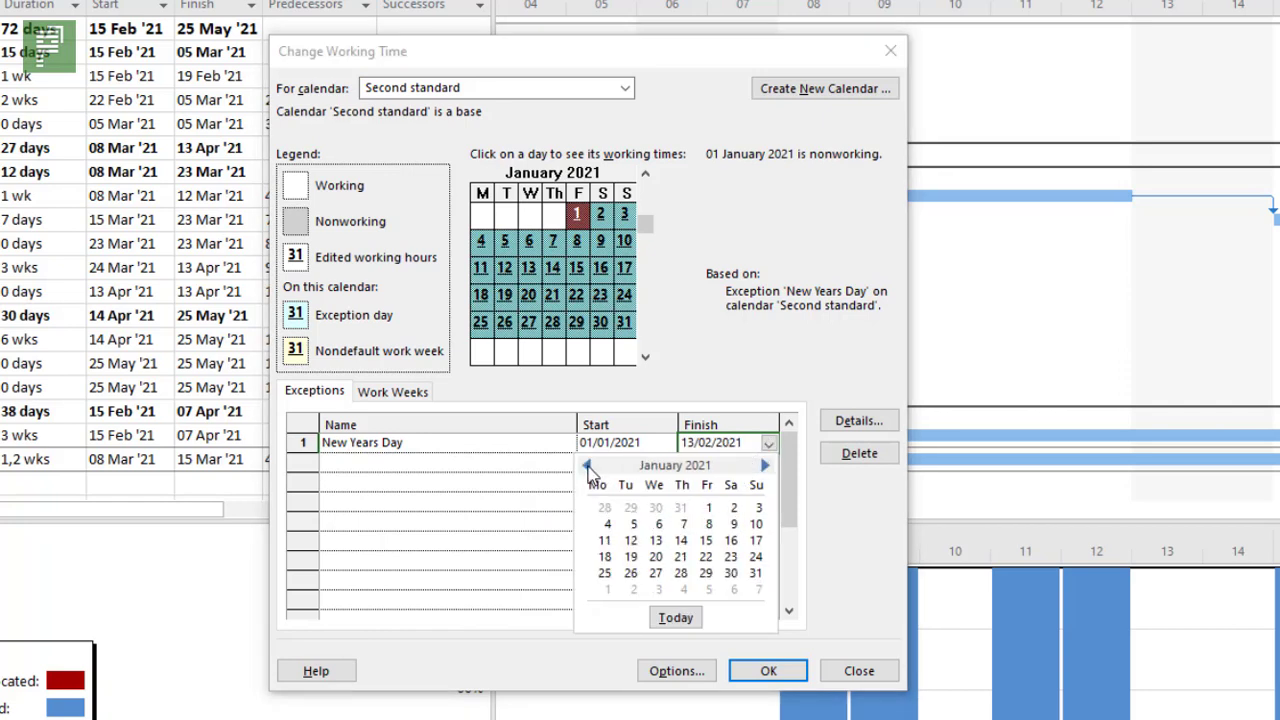
pyautogui.click(710, 509)
pyautogui.click(527, 444)
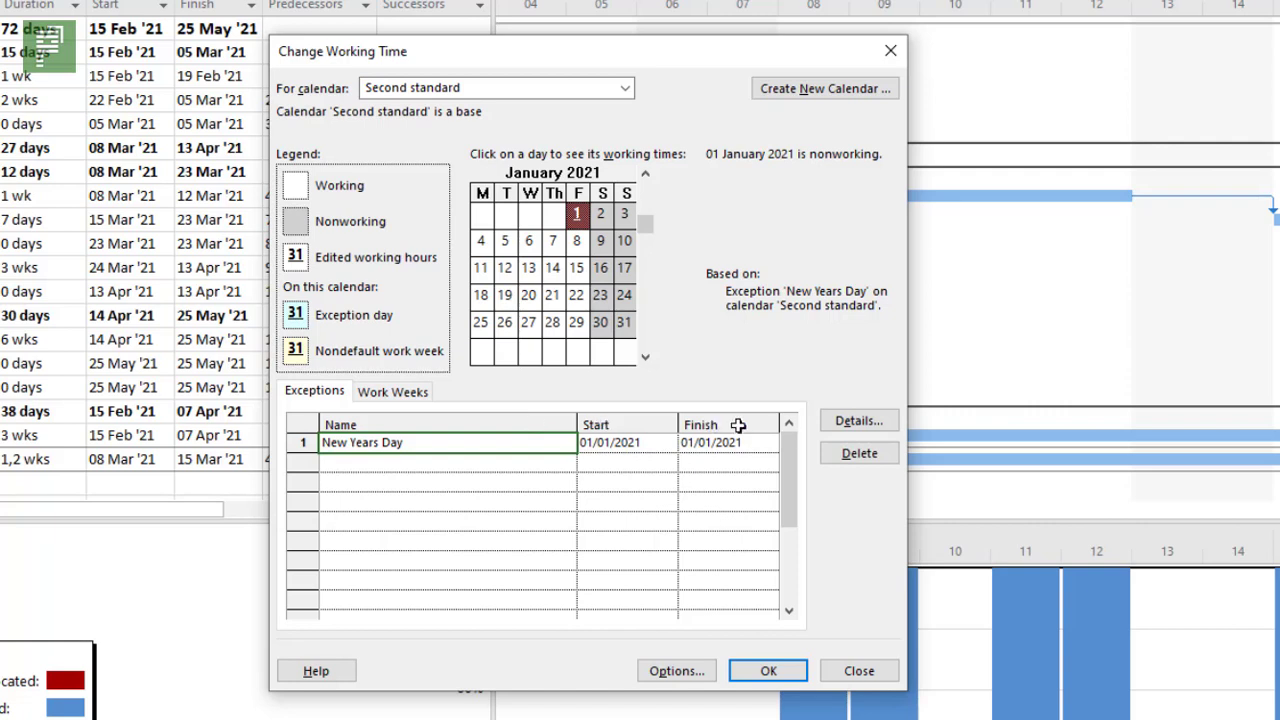
# - Make the New Years Day exception recur yearly on 01 January, ending after 20 occurrences
pyautogui.click(861, 420)
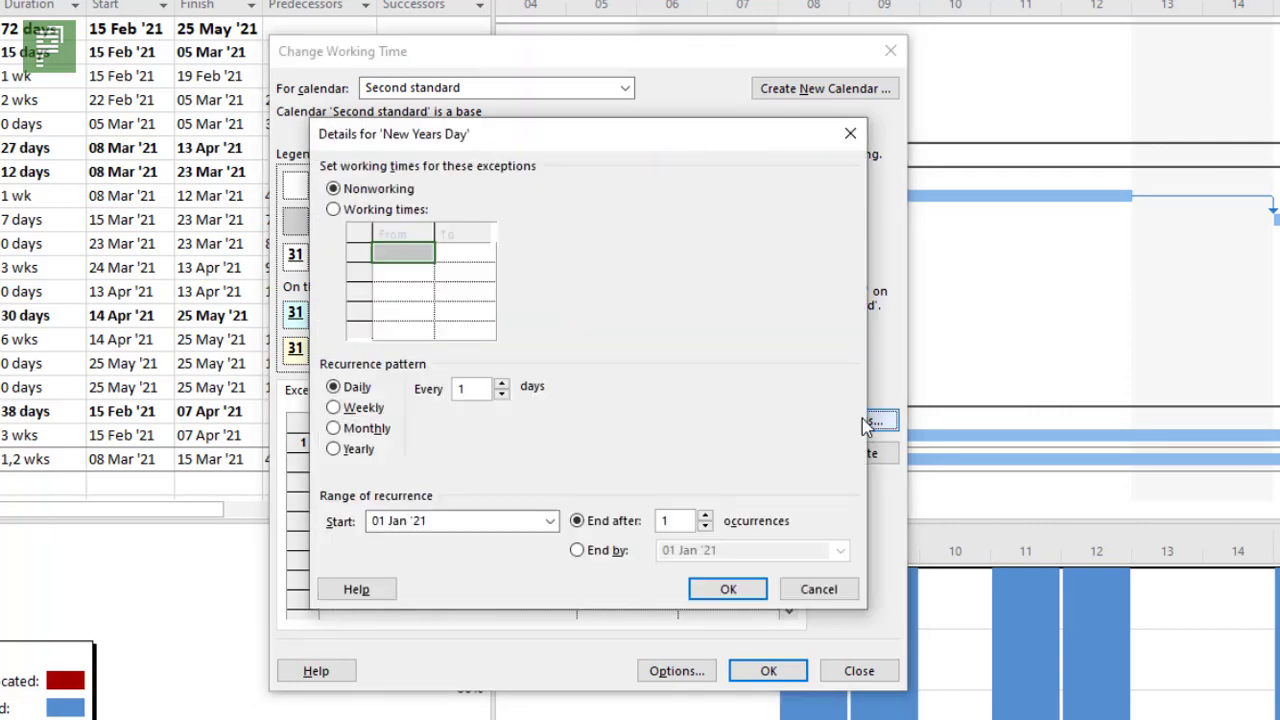
pyautogui.click(340, 449)
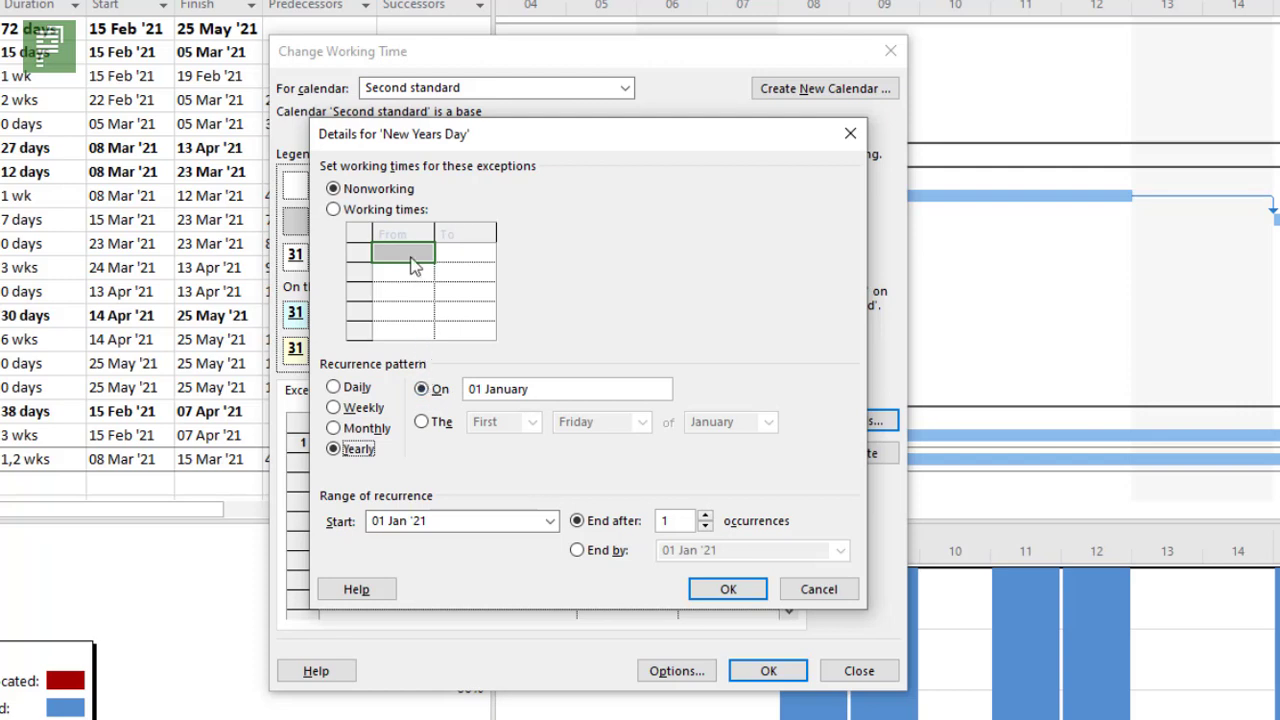
pyautogui.click(687, 516)
pyautogui.moveTo(687, 516); pyautogui.dragTo(656, 528)
pyautogui.write('20')
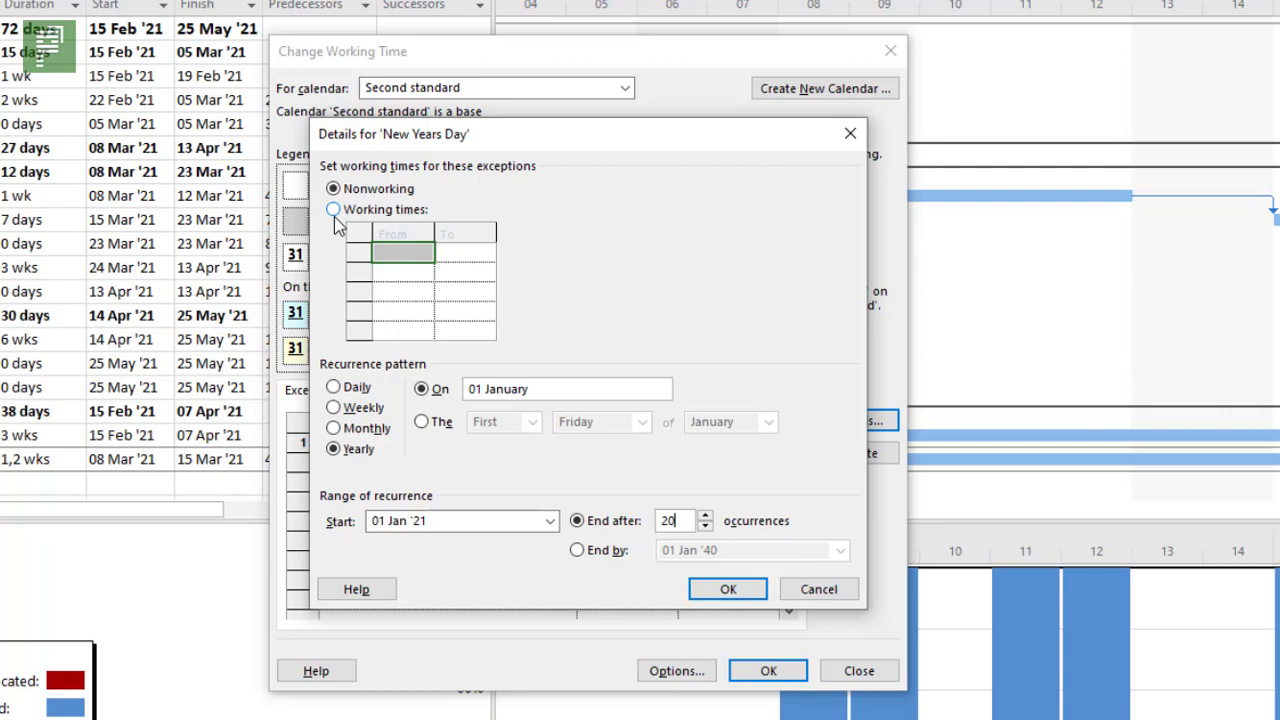
pyautogui.click(728, 589)
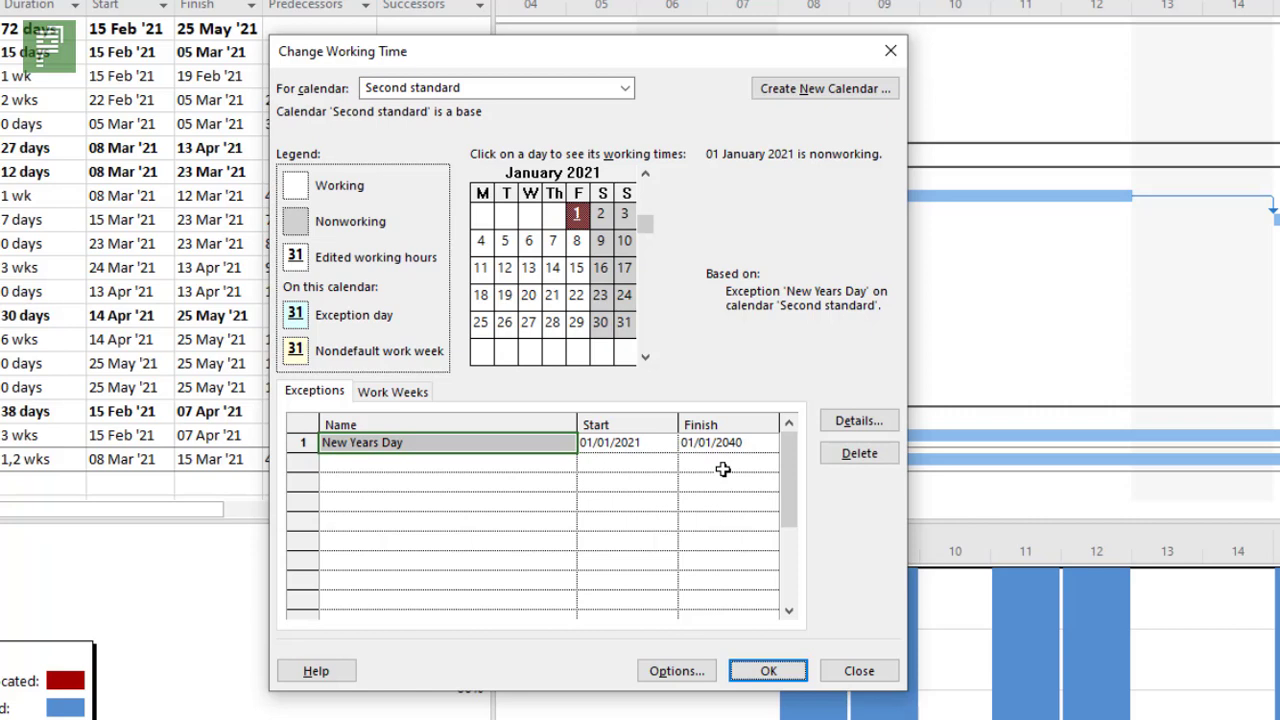
# - Add an exception named "Extra vacation on the house" for 25 to 29 January 2021 and save the working time changes
pyautogui.click(551, 466)
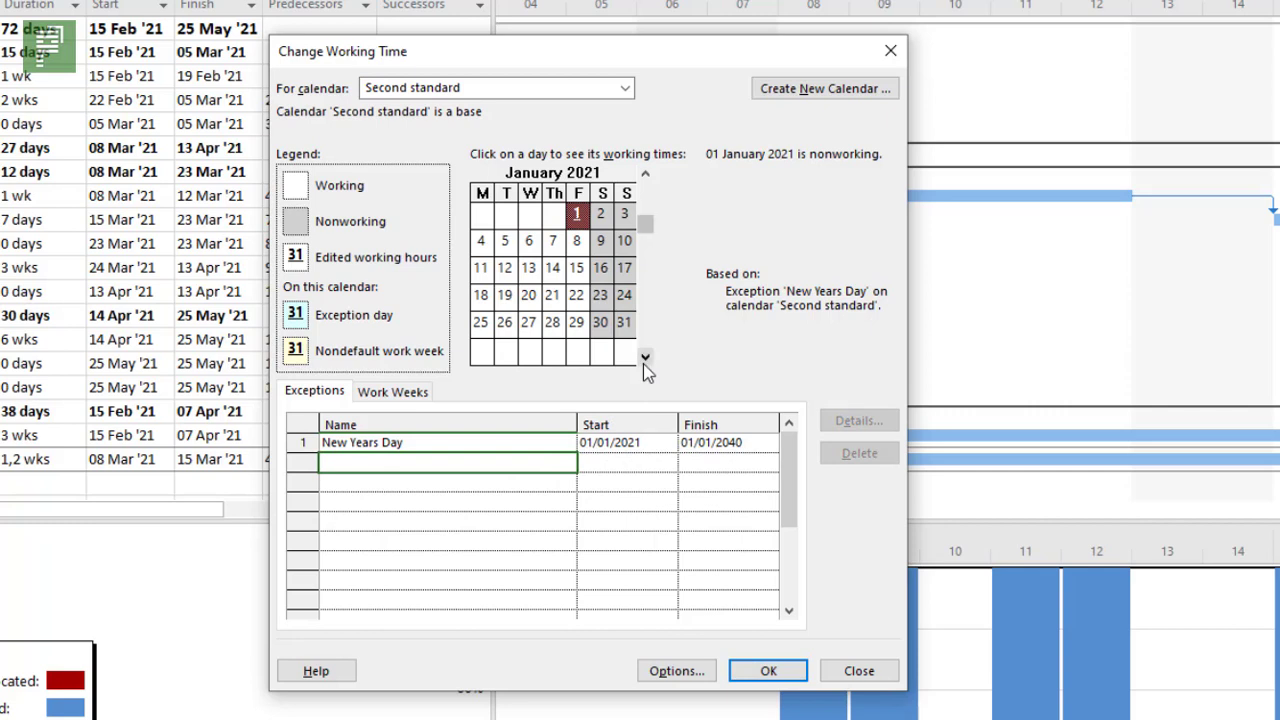
pyautogui.click(581, 325)
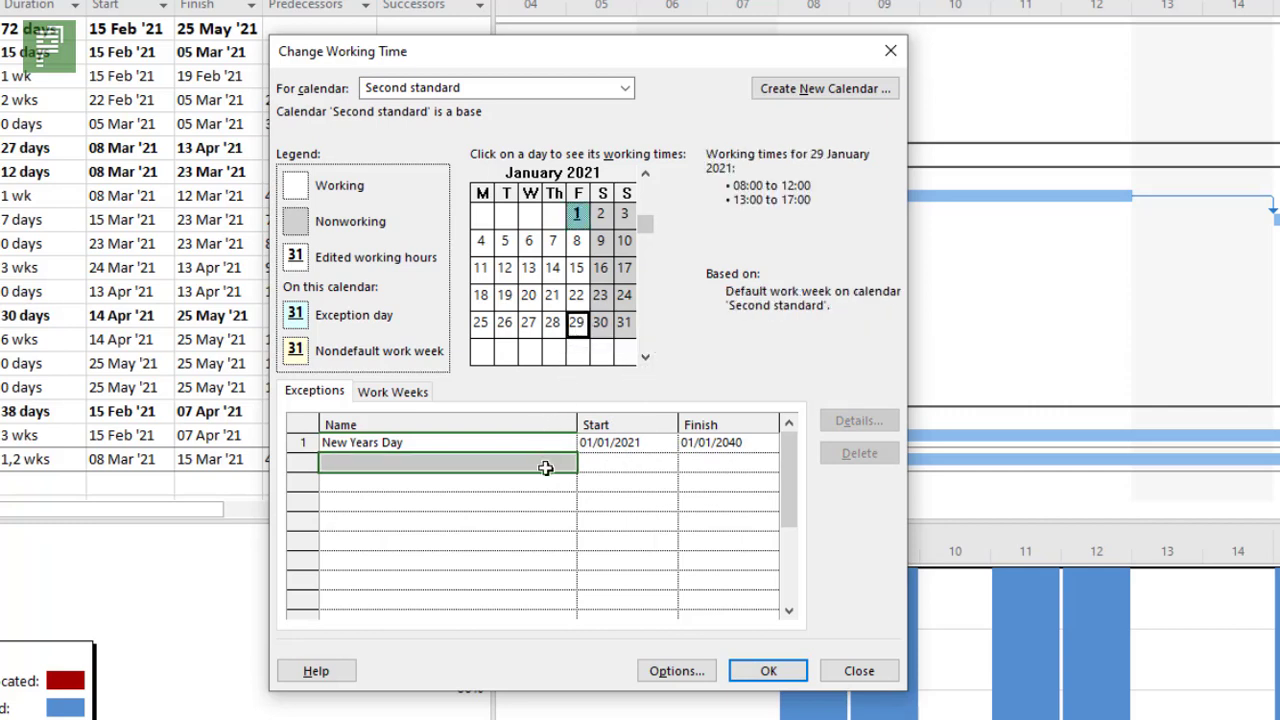
pyautogui.click(484, 328)
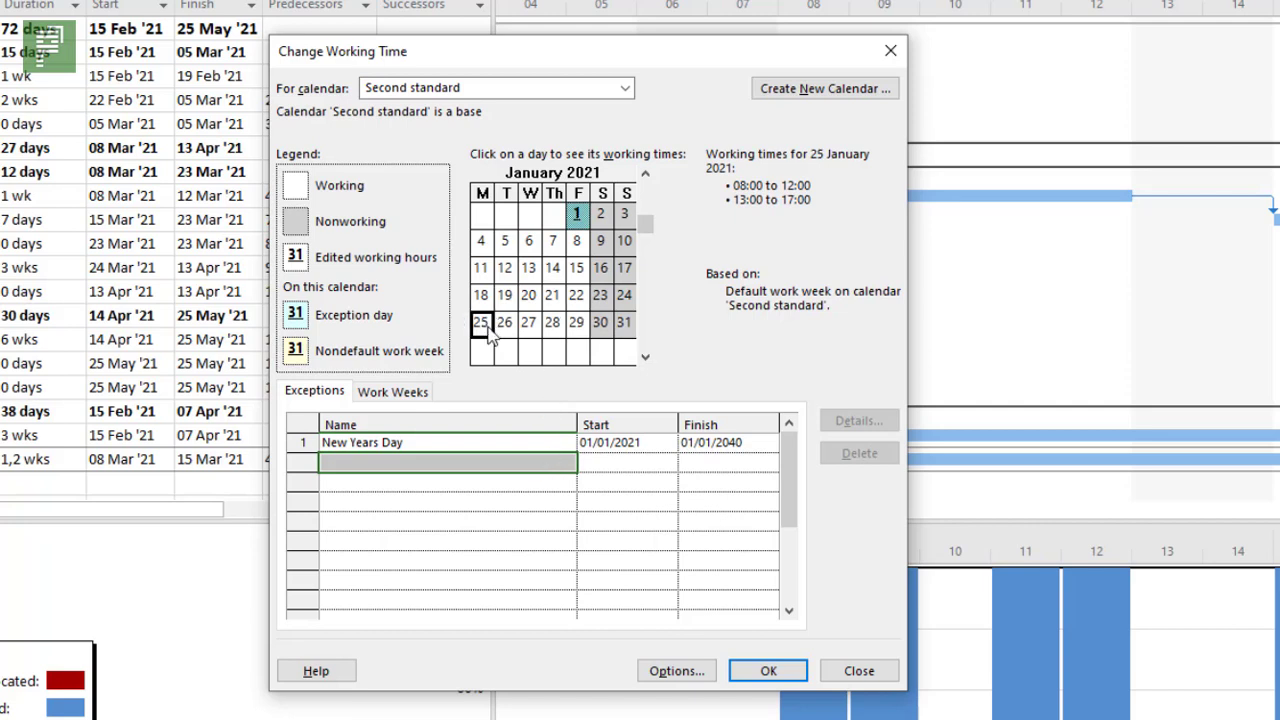
pyautogui.moveTo(487, 336); pyautogui.dragTo(578, 336)
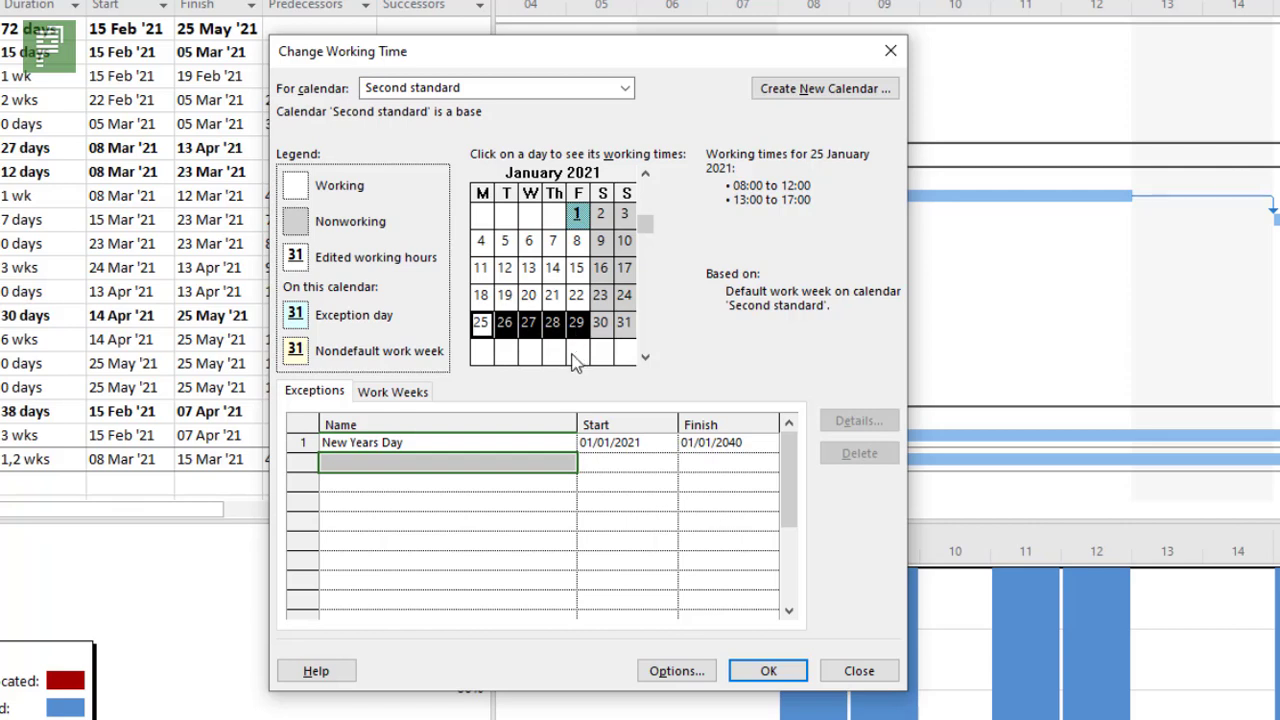
pyautogui.click(544, 459)
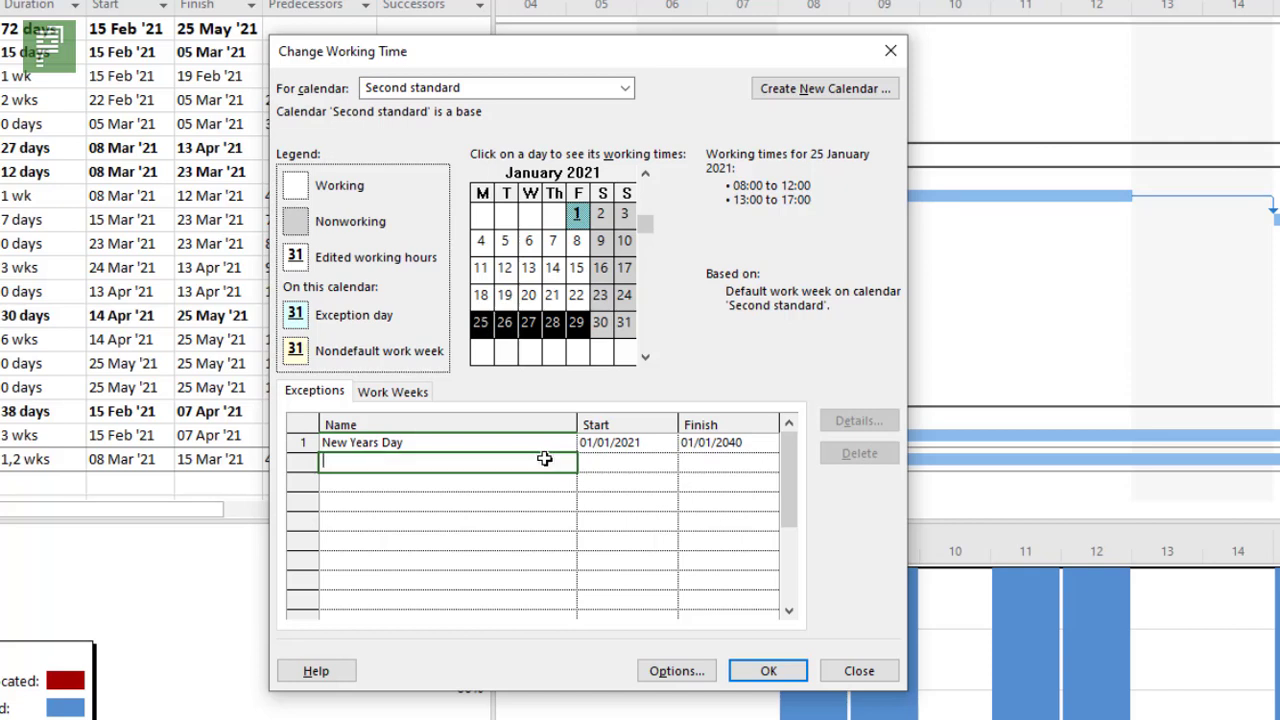
pyautogui.write('Extra vacation on the house')
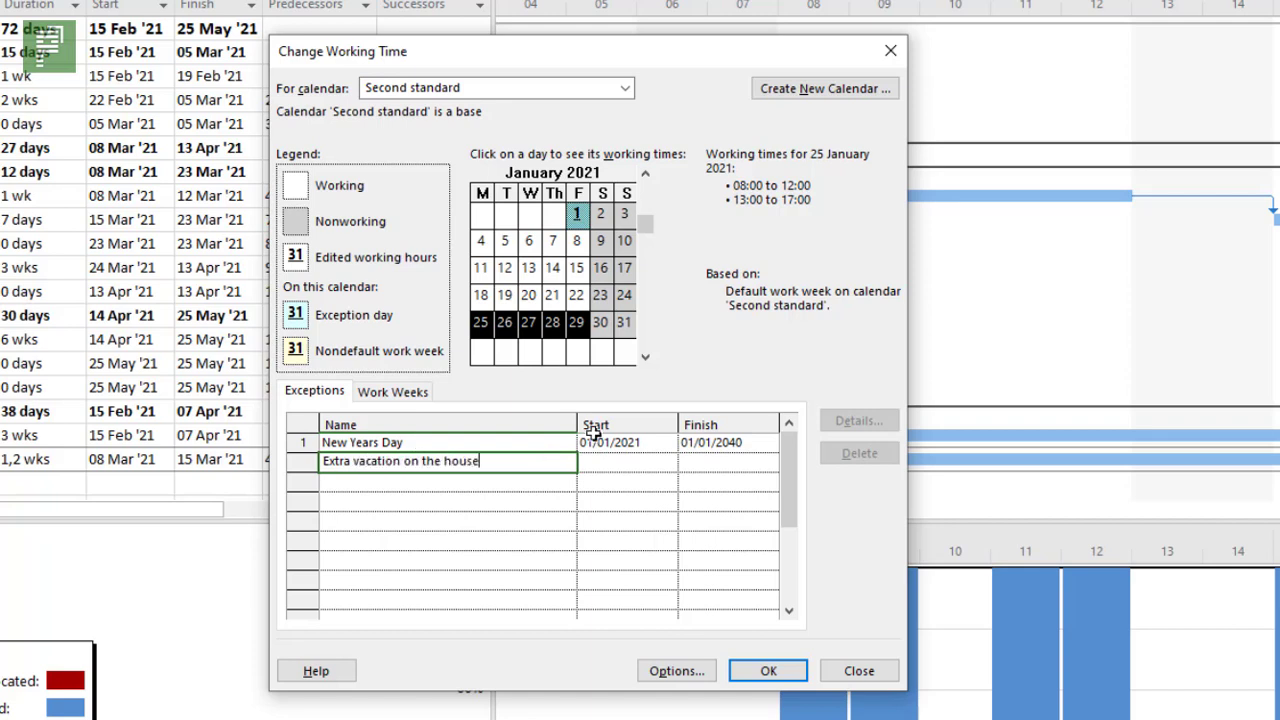
pyautogui.press('Return')
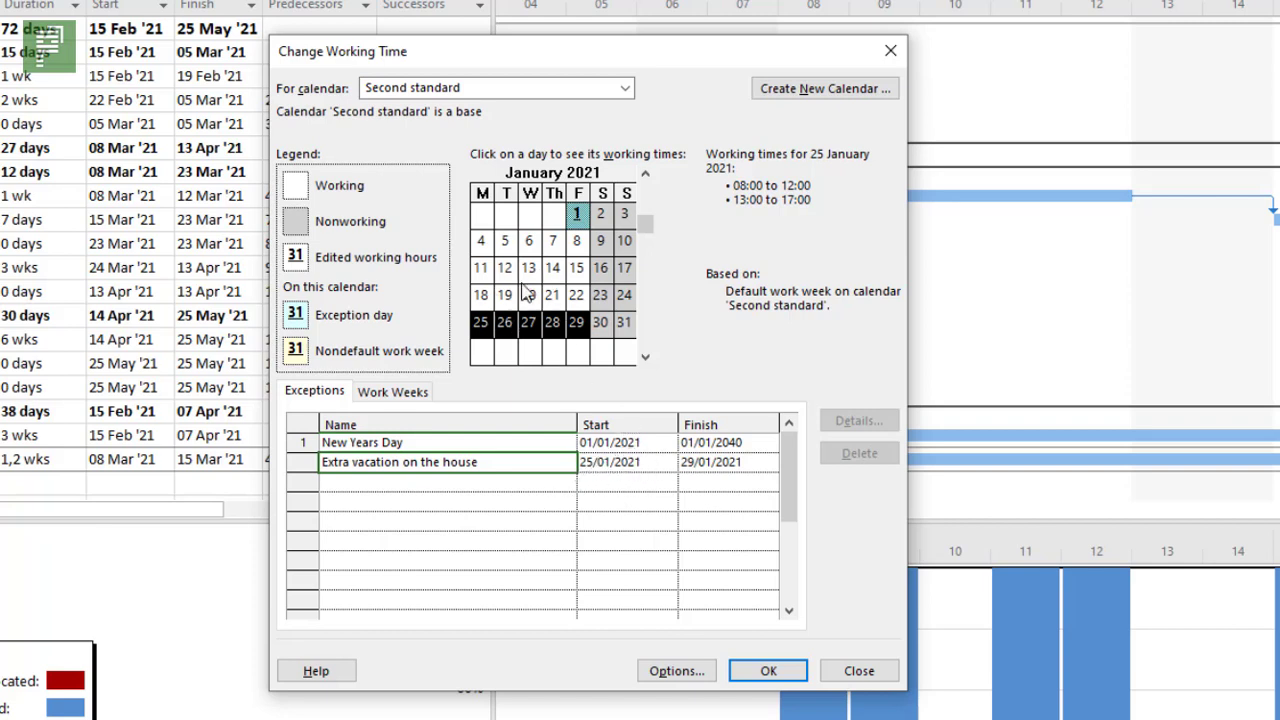
pyautogui.click(536, 442)
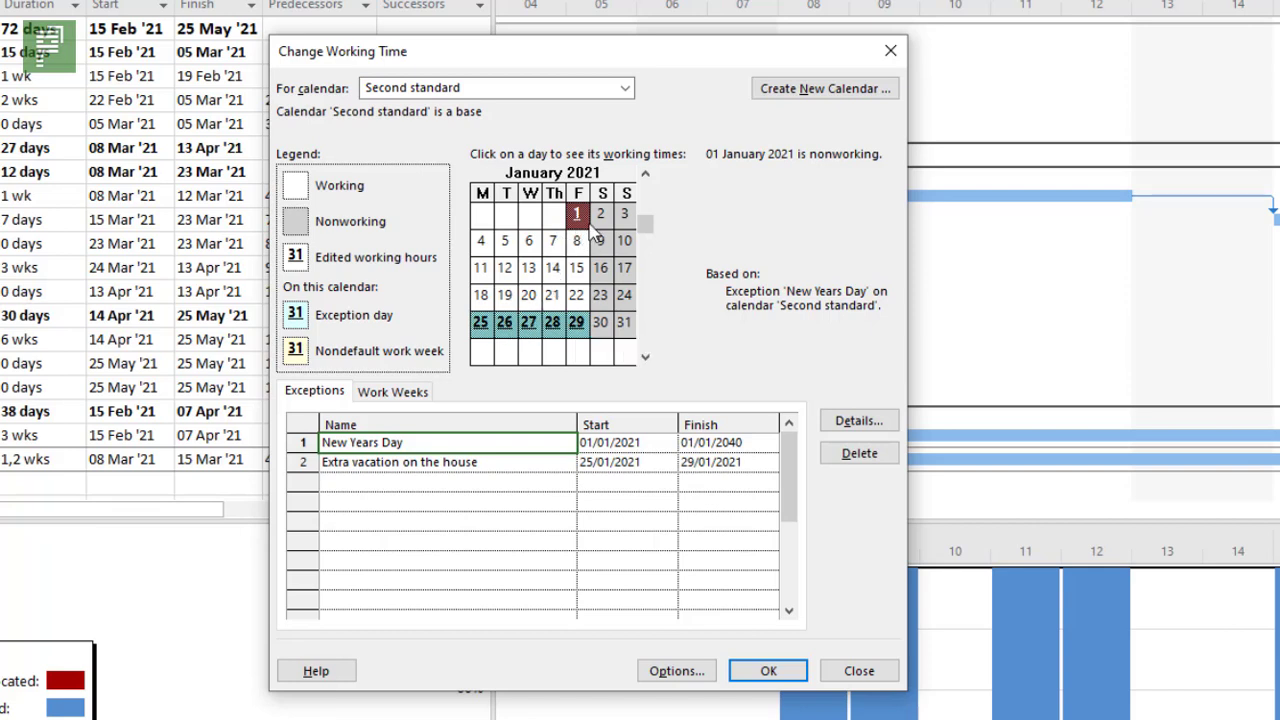
pyautogui.moveTo(586, 222)
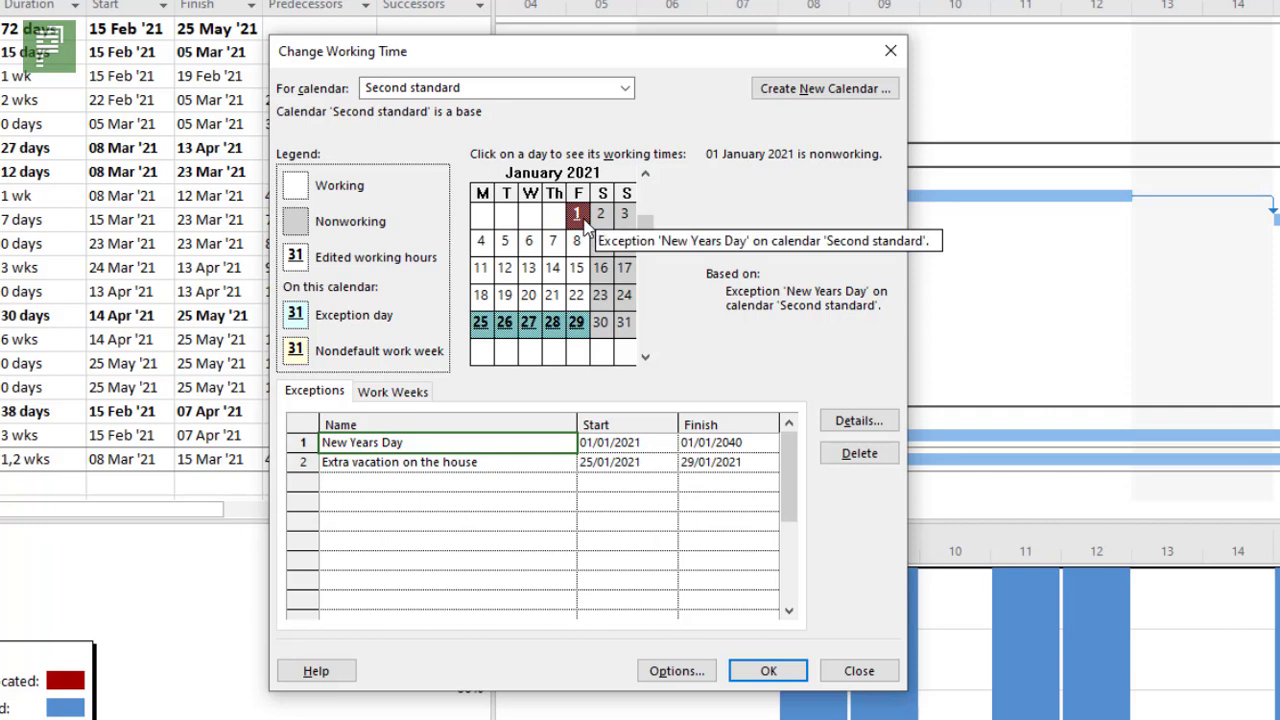
pyautogui.click(768, 671)
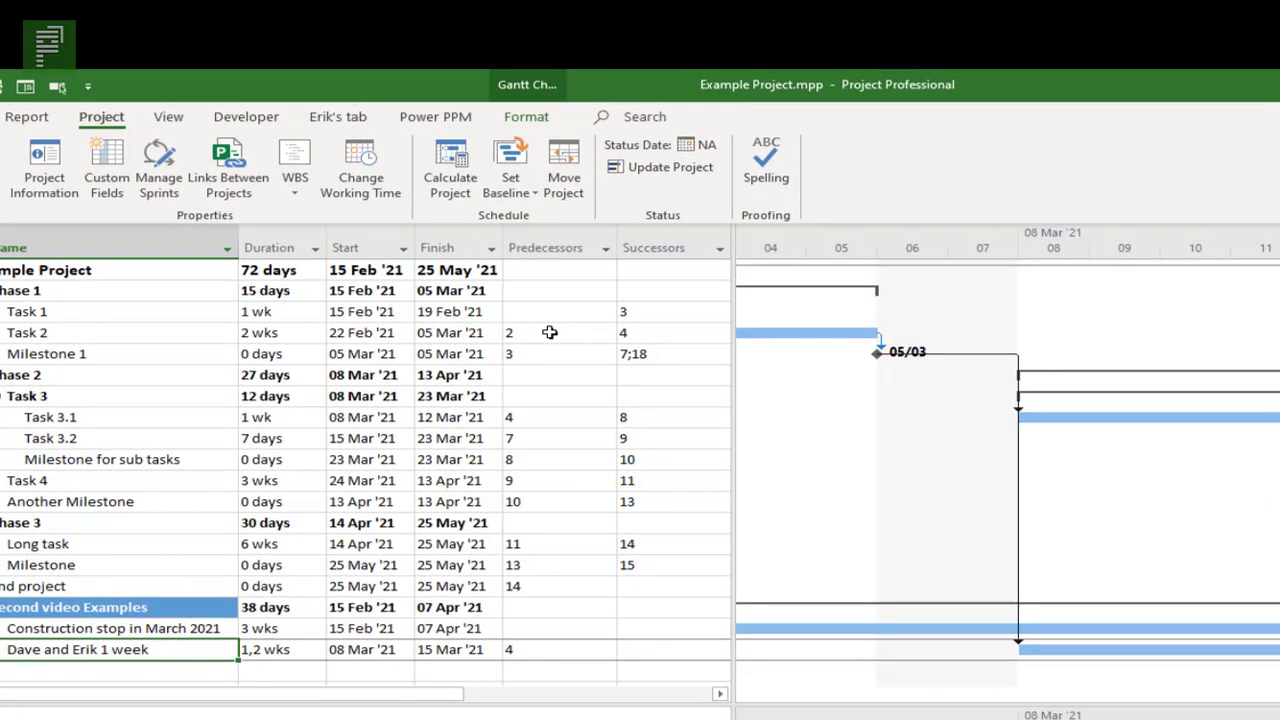
# - Fit the entire project in the Gantt chart timescale and close the Resource Graph pane below it
pyautogui.click(549, 332)
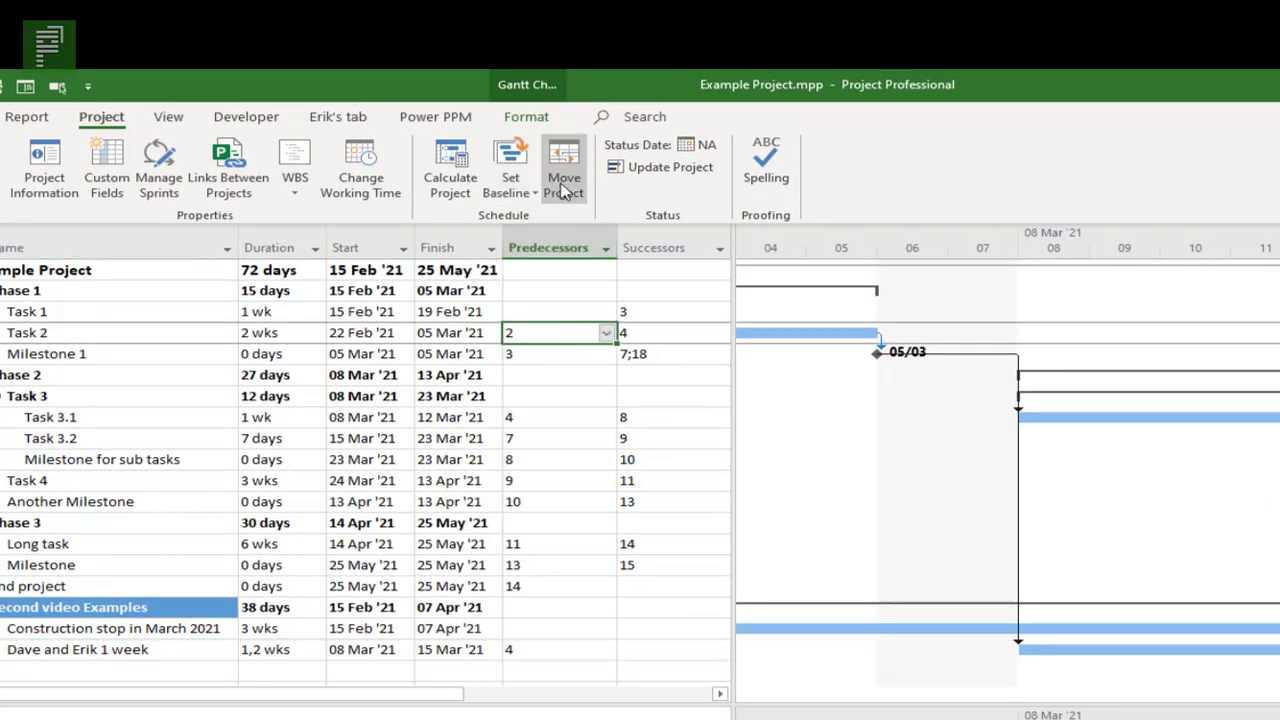
pyautogui.click(186, 123)
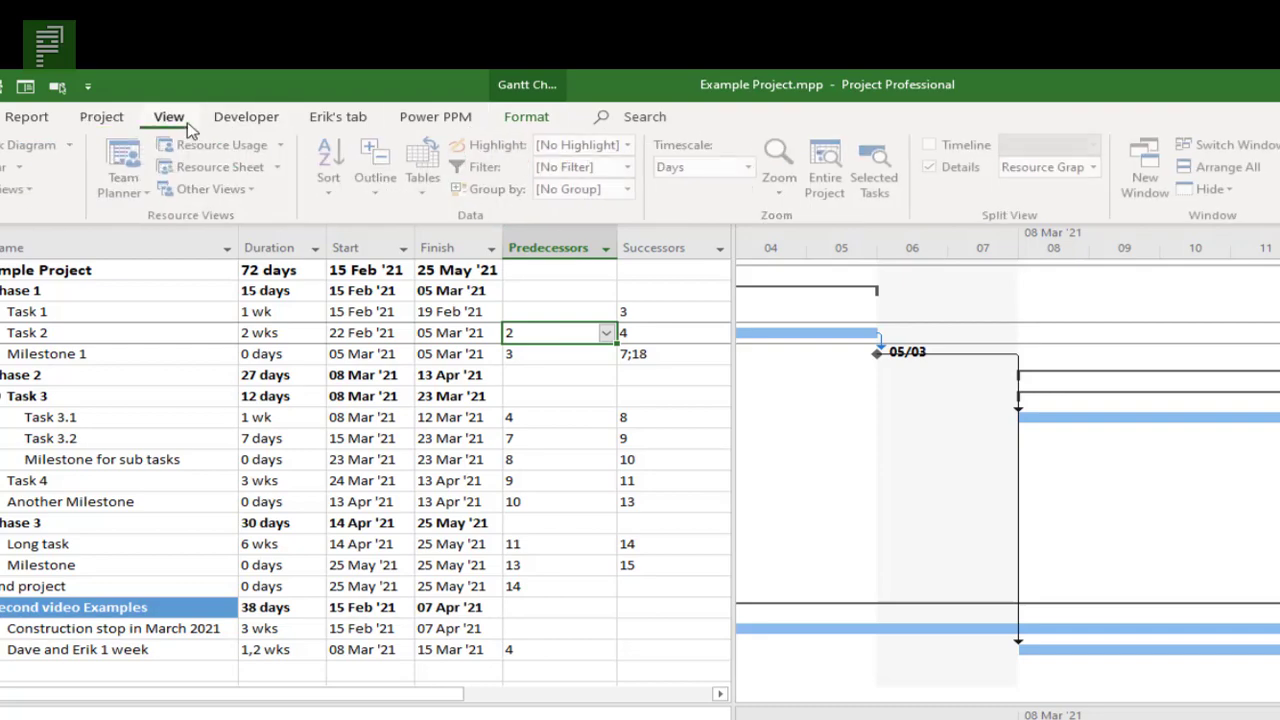
pyautogui.click(822, 175)
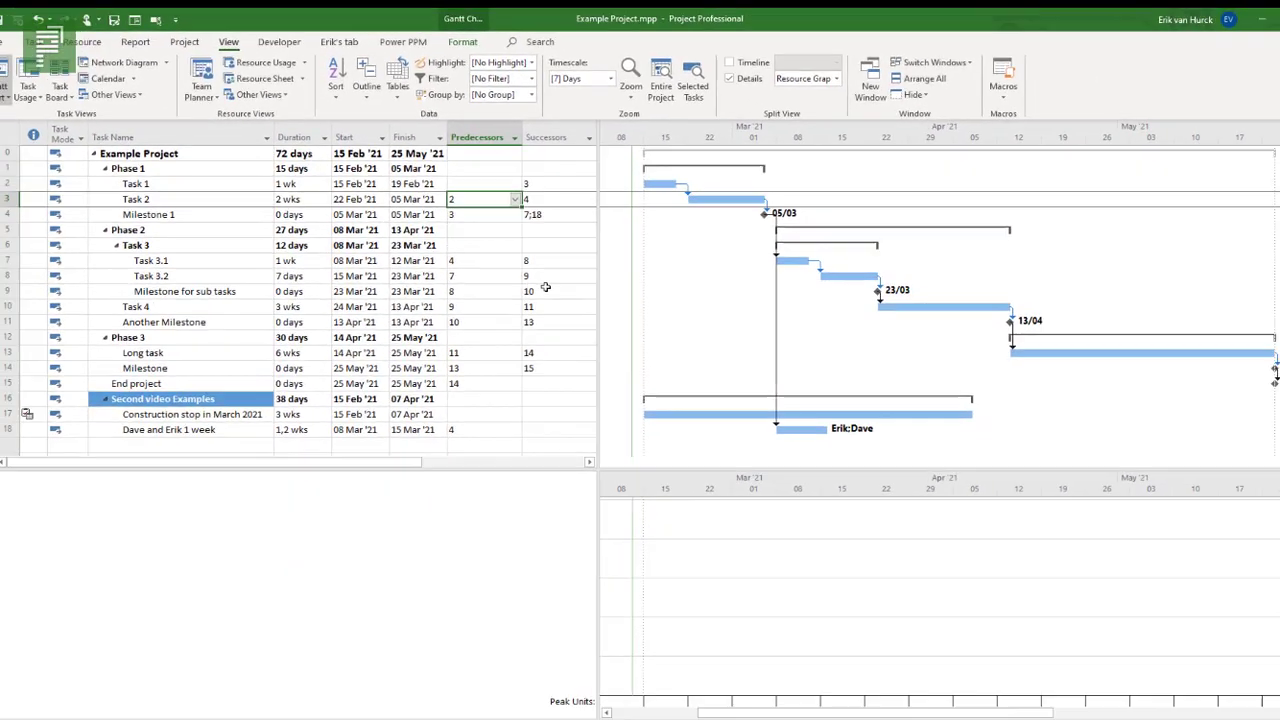
pyautogui.click(651, 459)
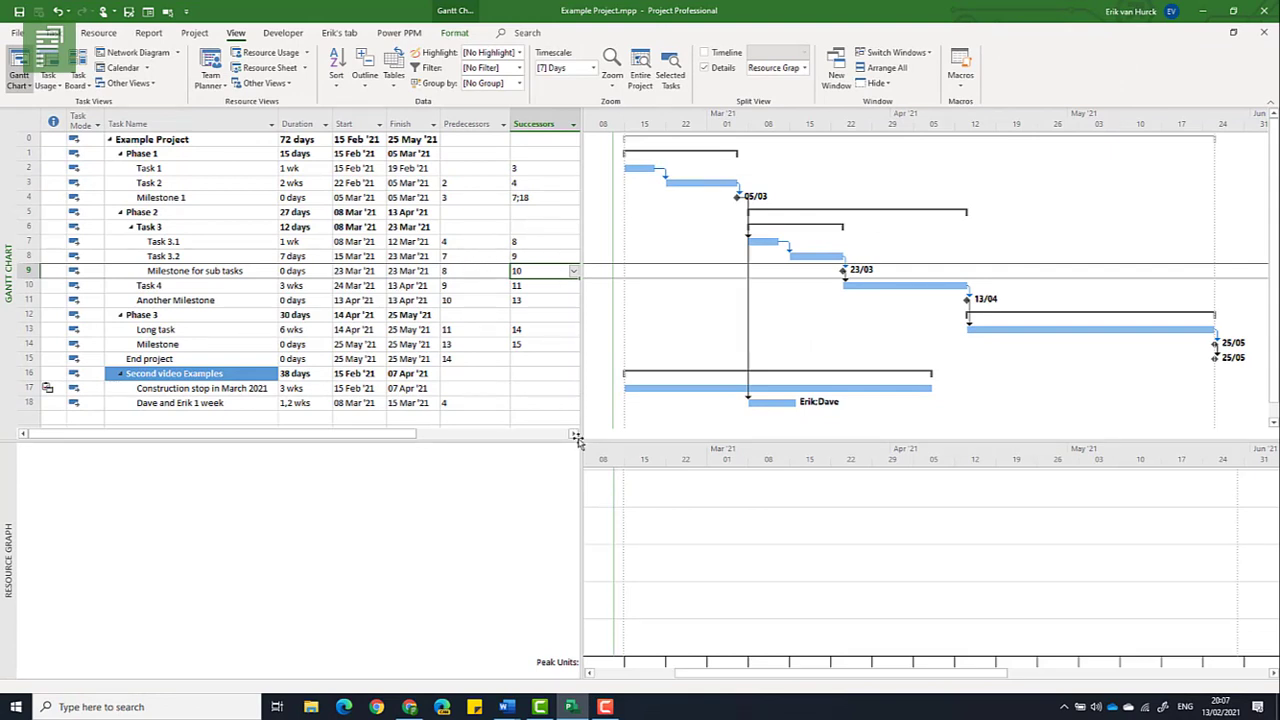
pyautogui.moveTo(566, 443); pyautogui.dragTo(561, 679)
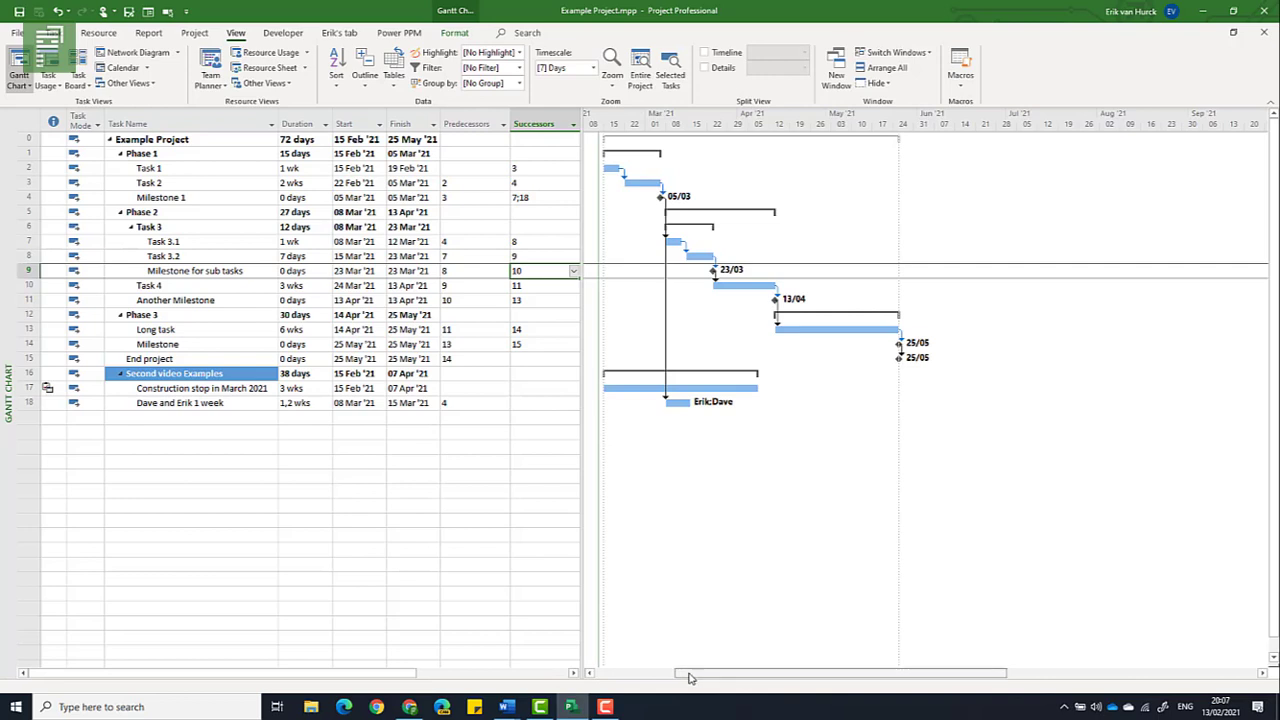
pyautogui.moveTo(689, 677); pyautogui.dragTo(631, 677)
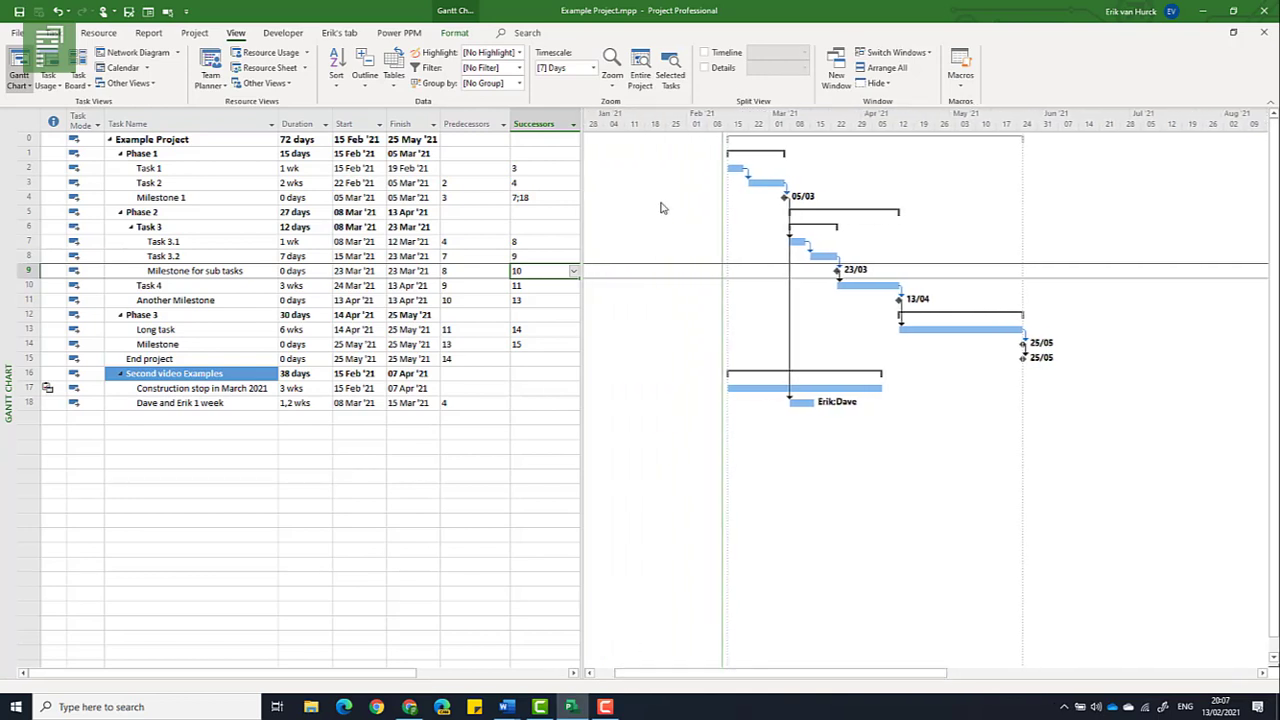
pyautogui.click(588, 675)
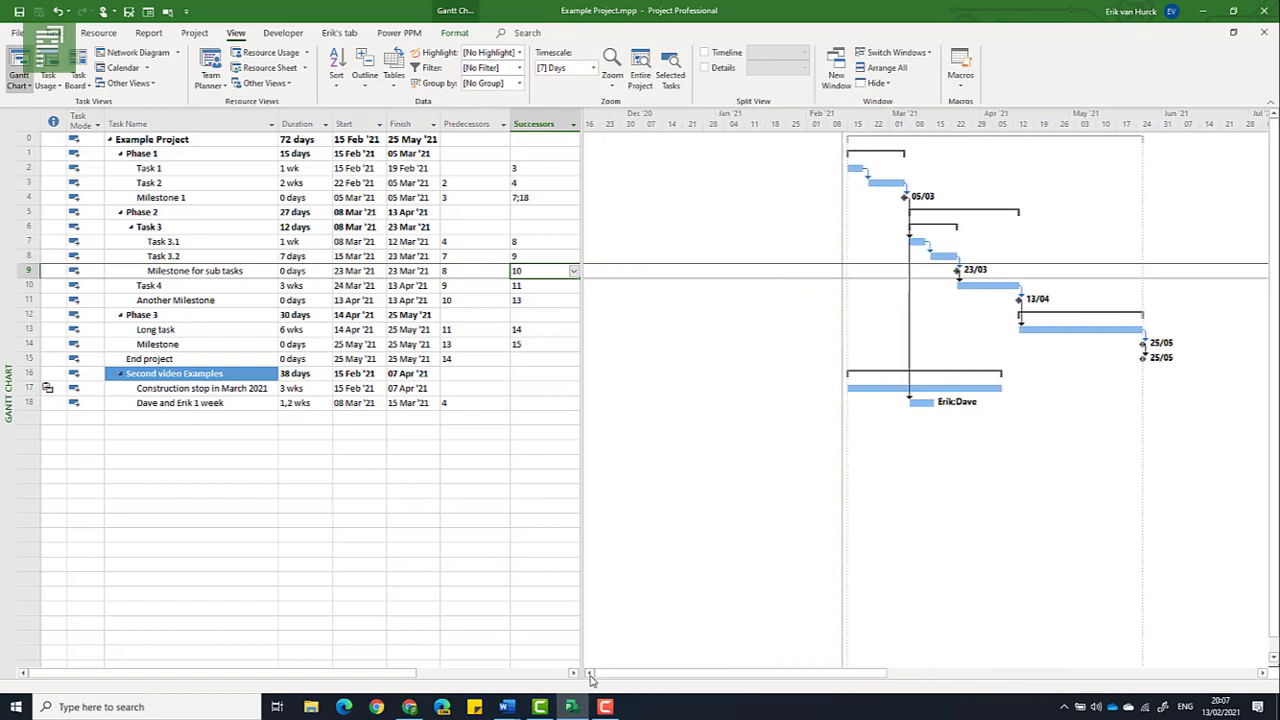
# - Set the project's start date to 01 January 2021 in the project information
pyautogui.click(236, 167)
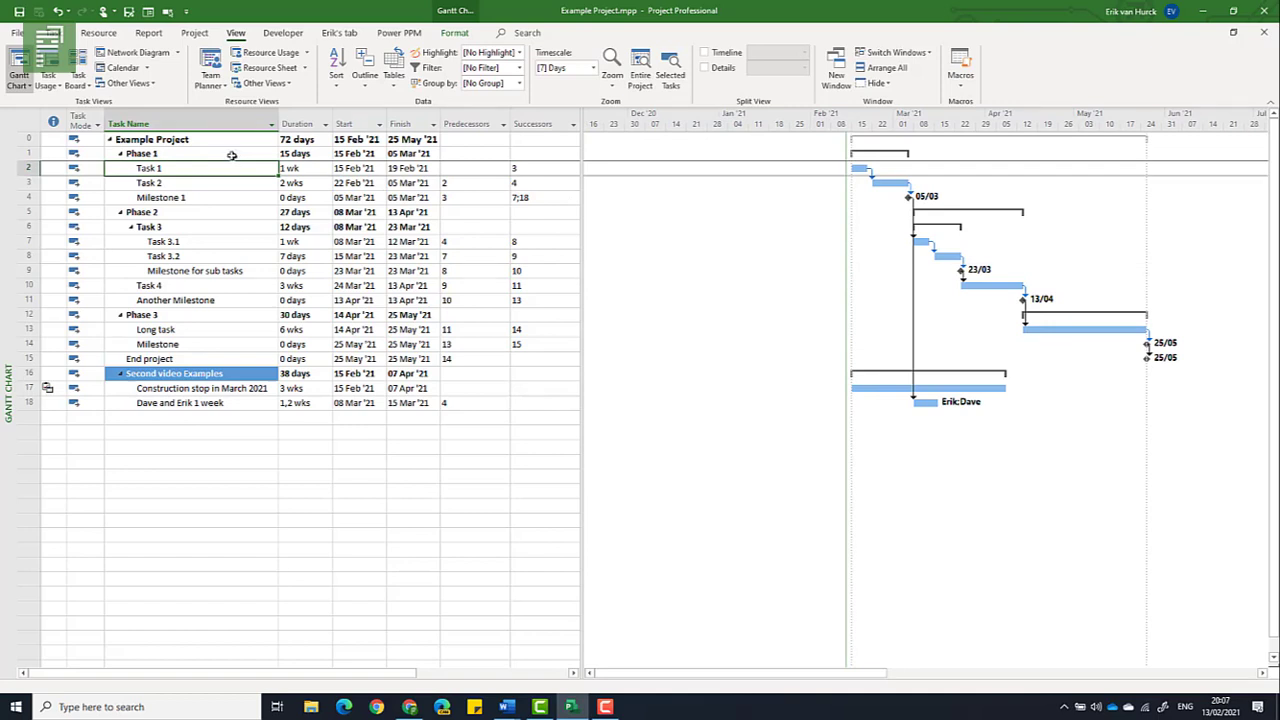
pyautogui.click(196, 33)
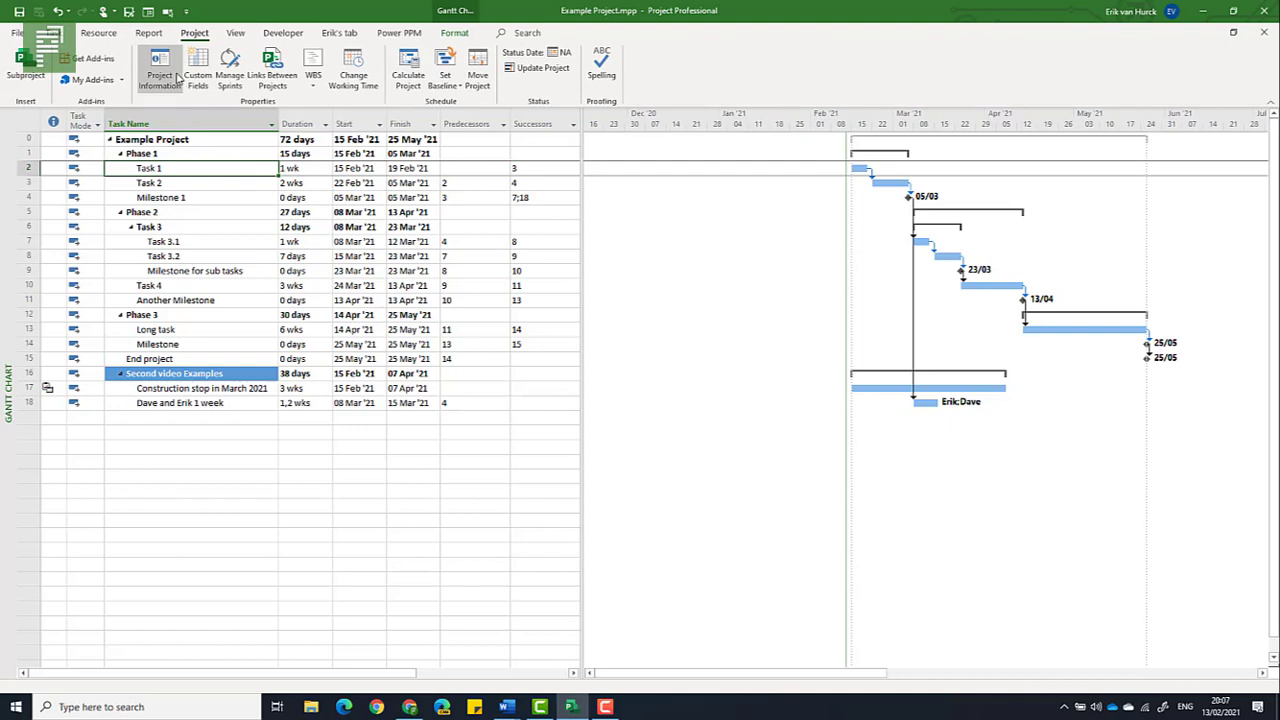
pyautogui.click(177, 77)
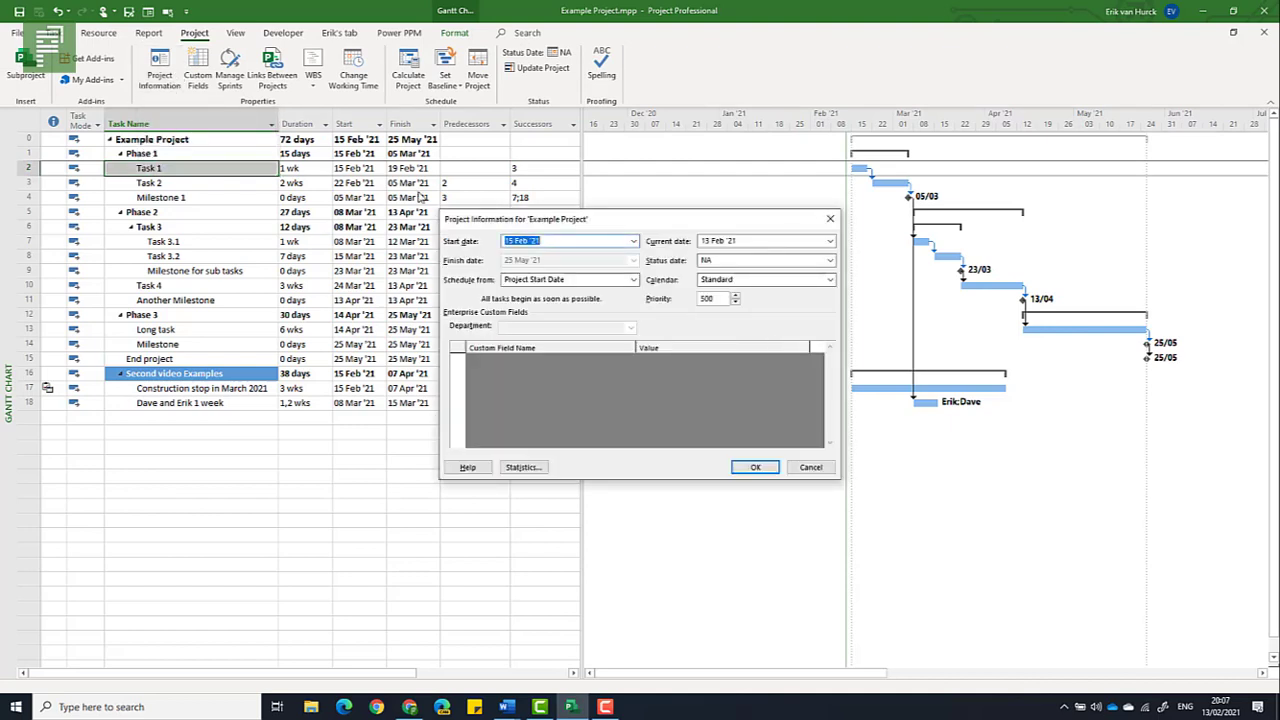
pyautogui.click(634, 242)
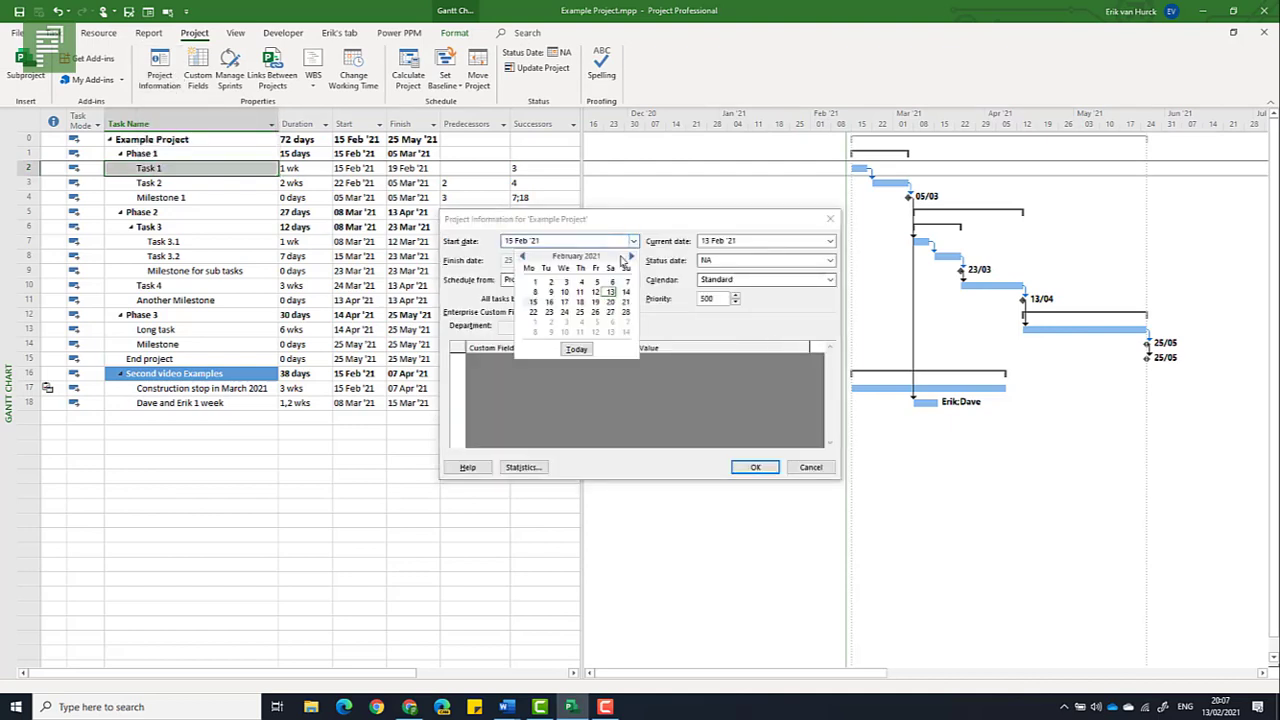
pyautogui.click(521, 257)
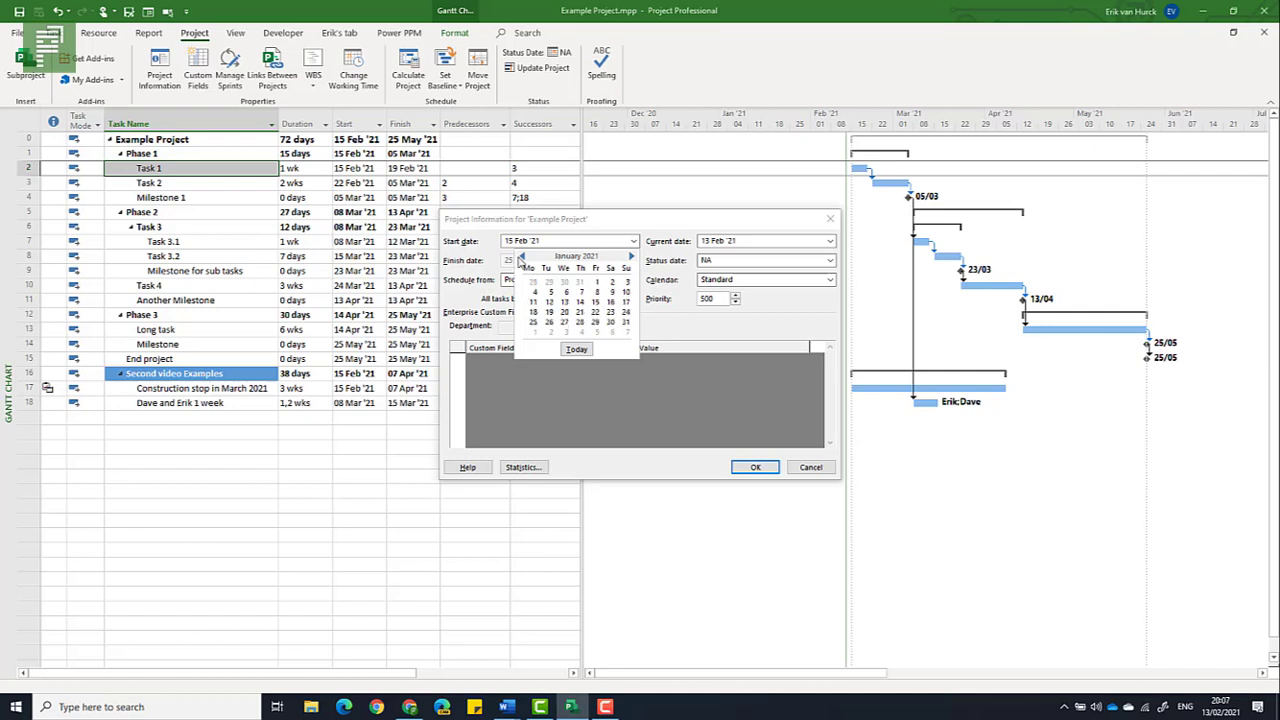
pyautogui.click(596, 283)
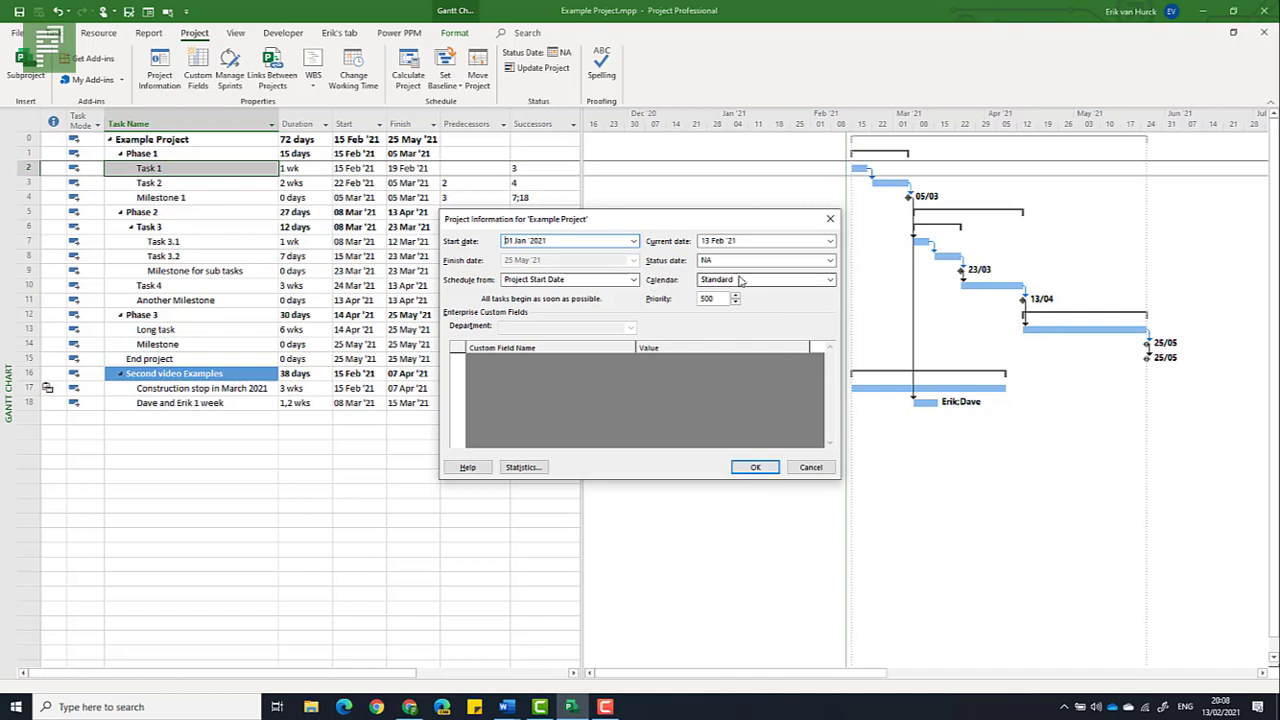
pyautogui.click(754, 468)
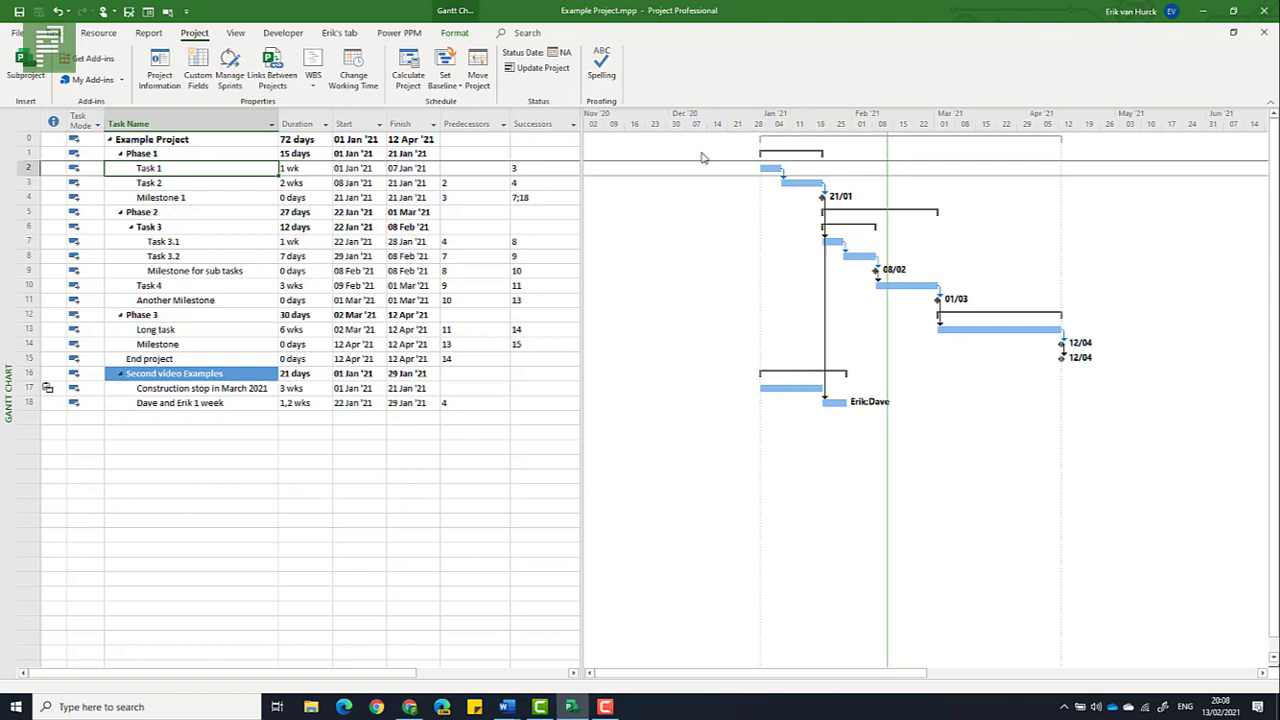
# - Check Task 1's start and finish dates, and change the project calendar to Second standard
pyautogui.click(363, 166)
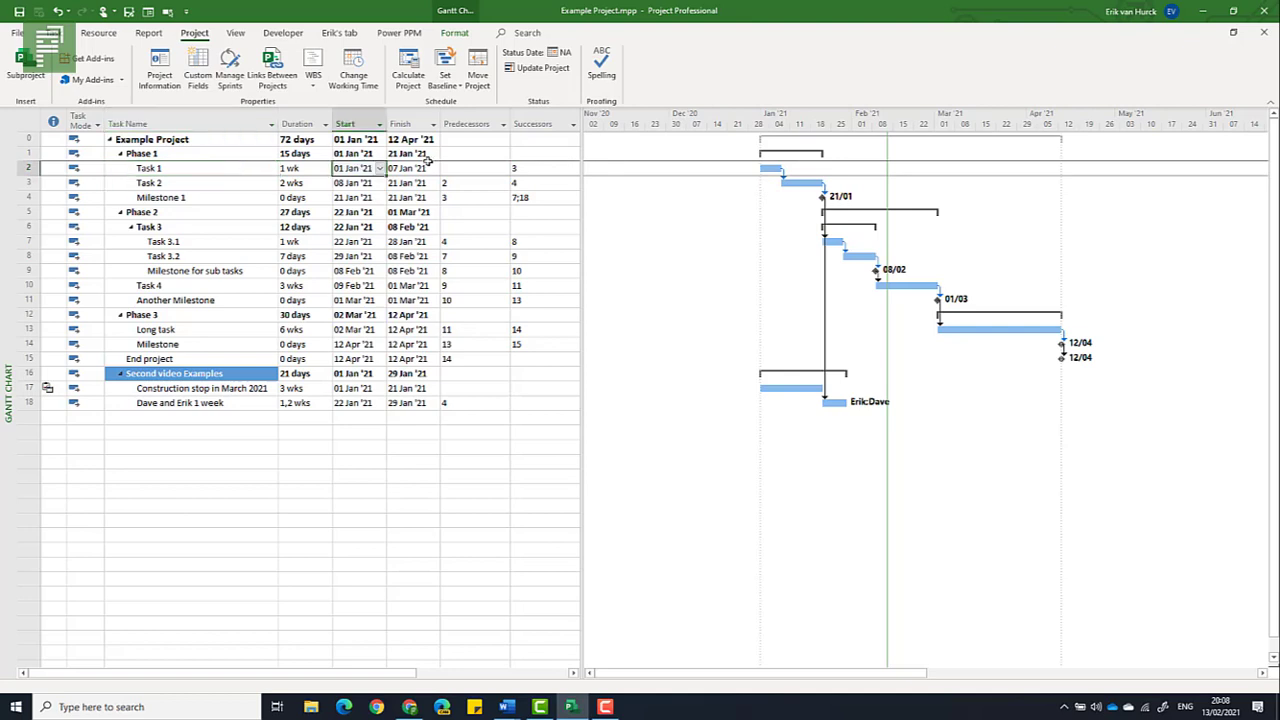
pyautogui.click(427, 169)
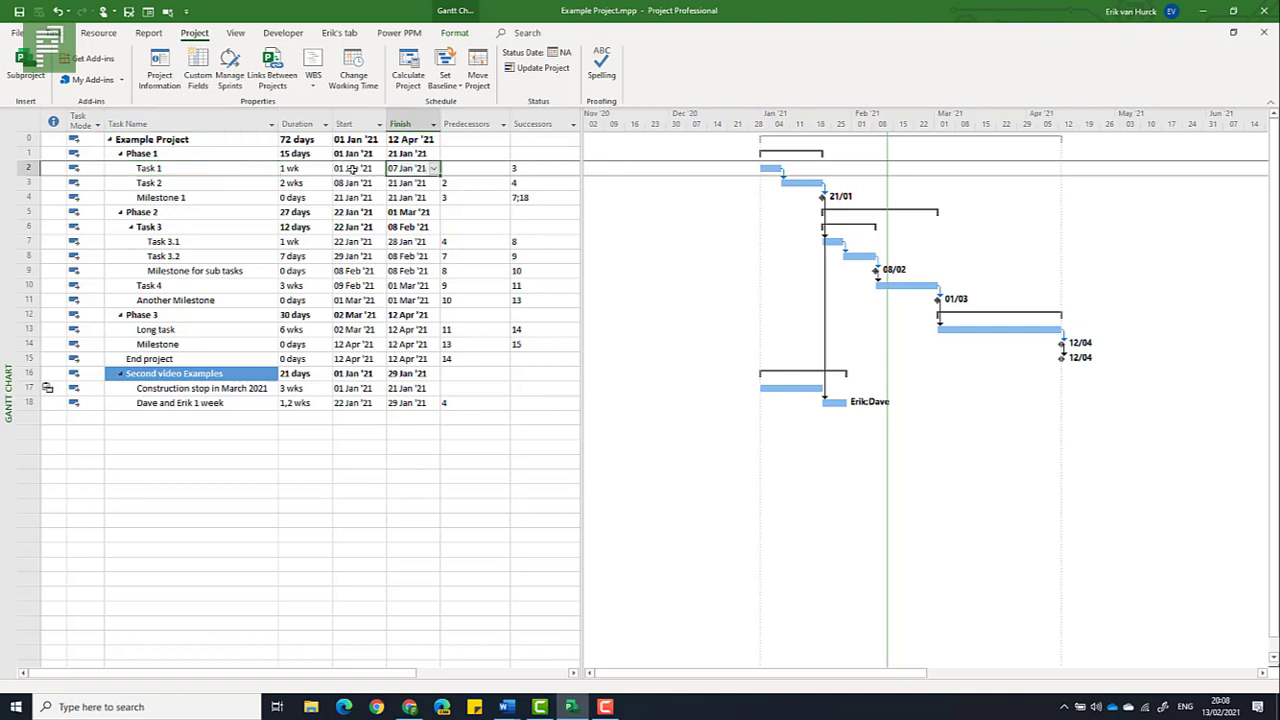
pyautogui.click(346, 170)
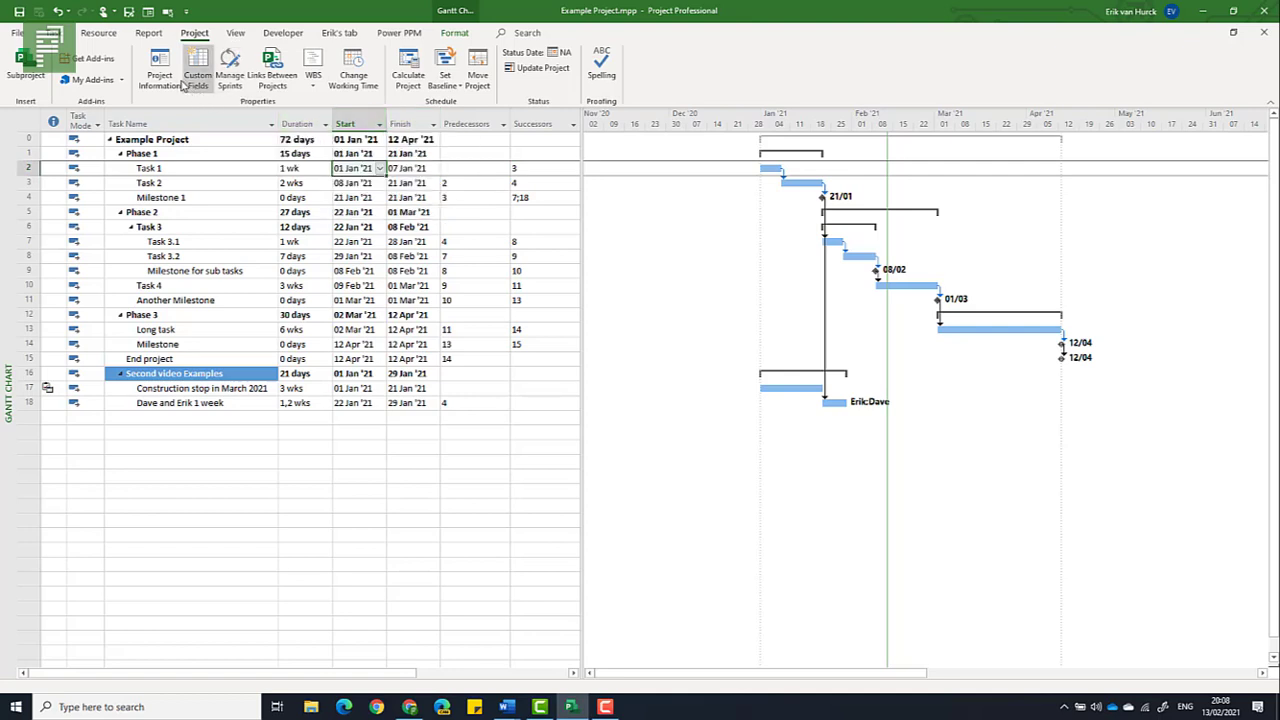
pyautogui.click(178, 86)
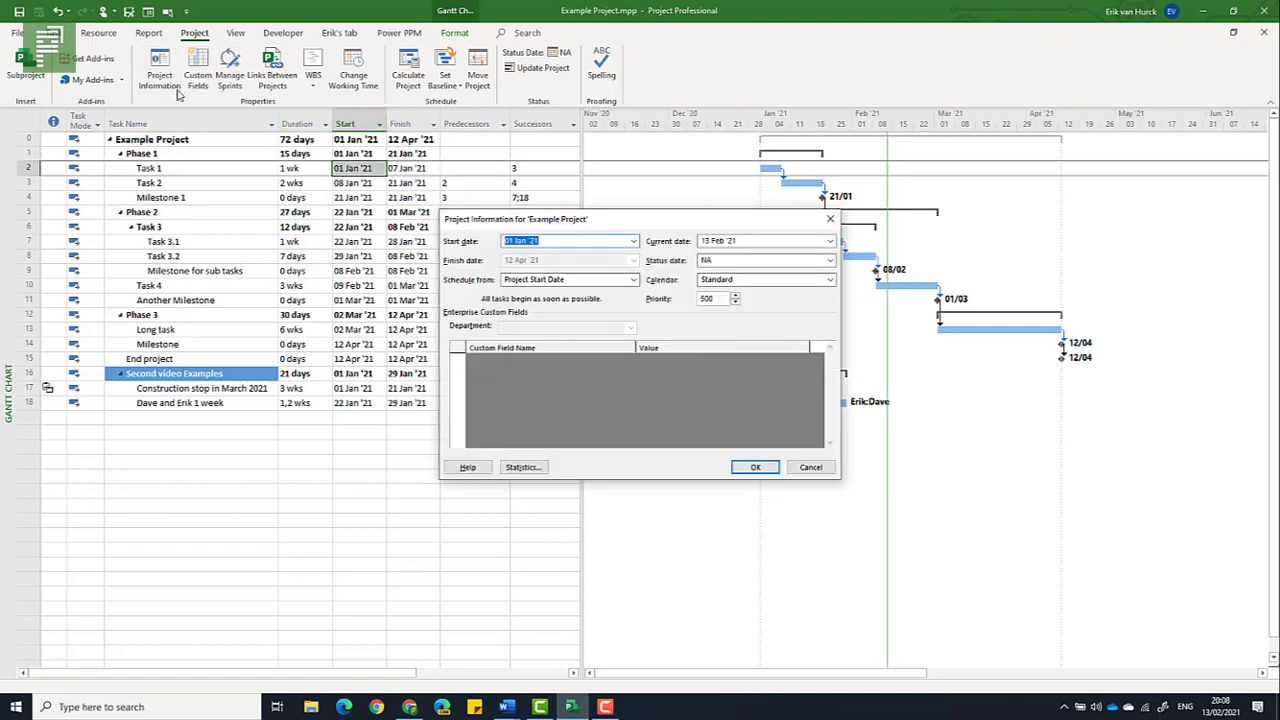
pyautogui.click(710, 282)
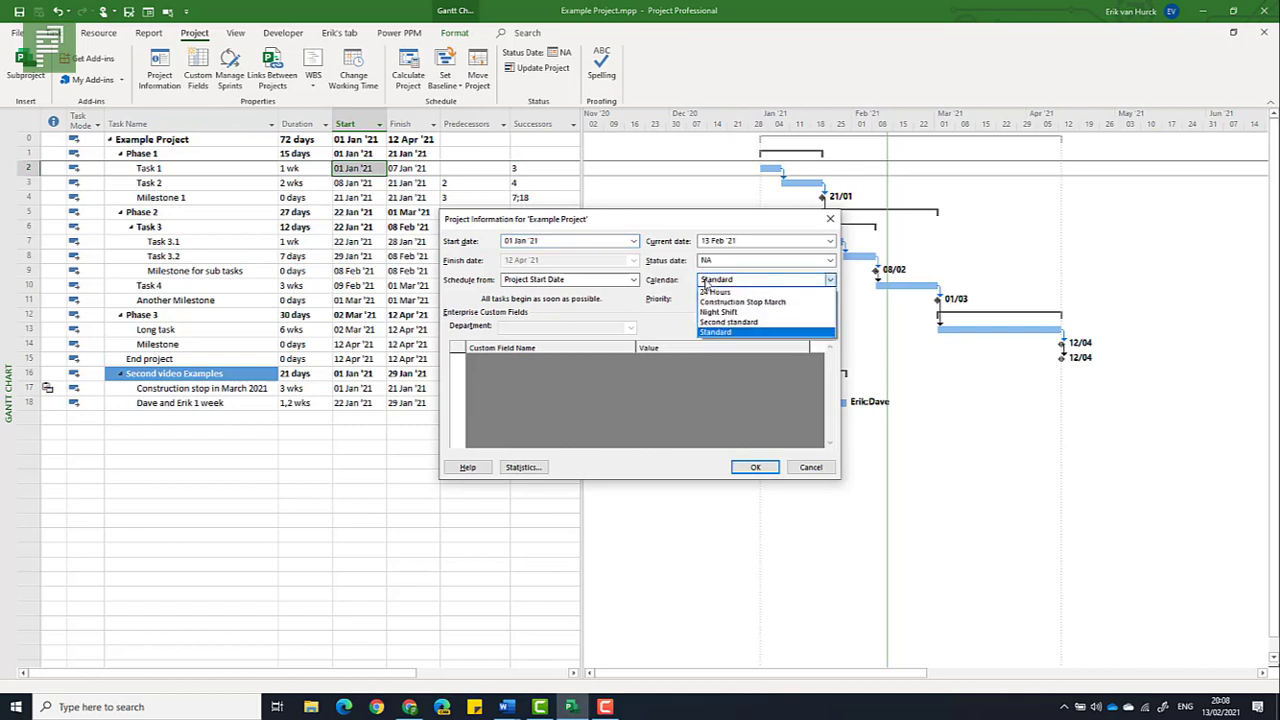
pyautogui.click(732, 323)
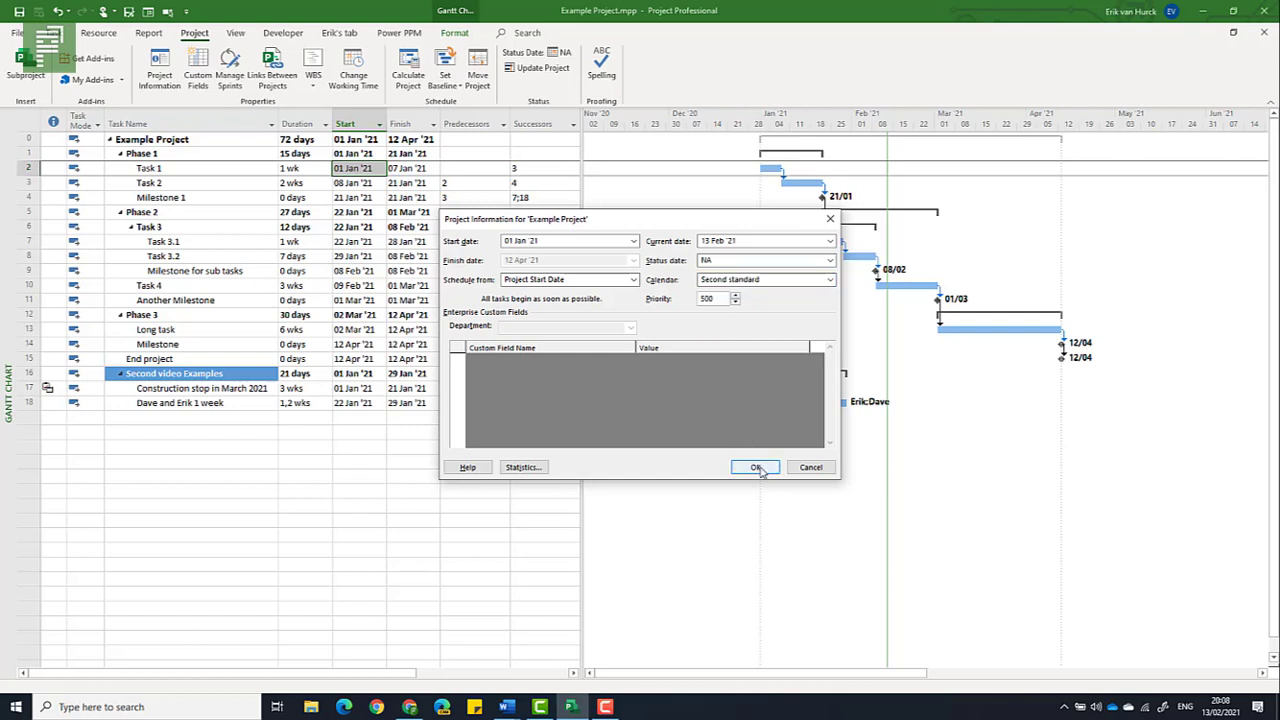
pyautogui.click(757, 467)
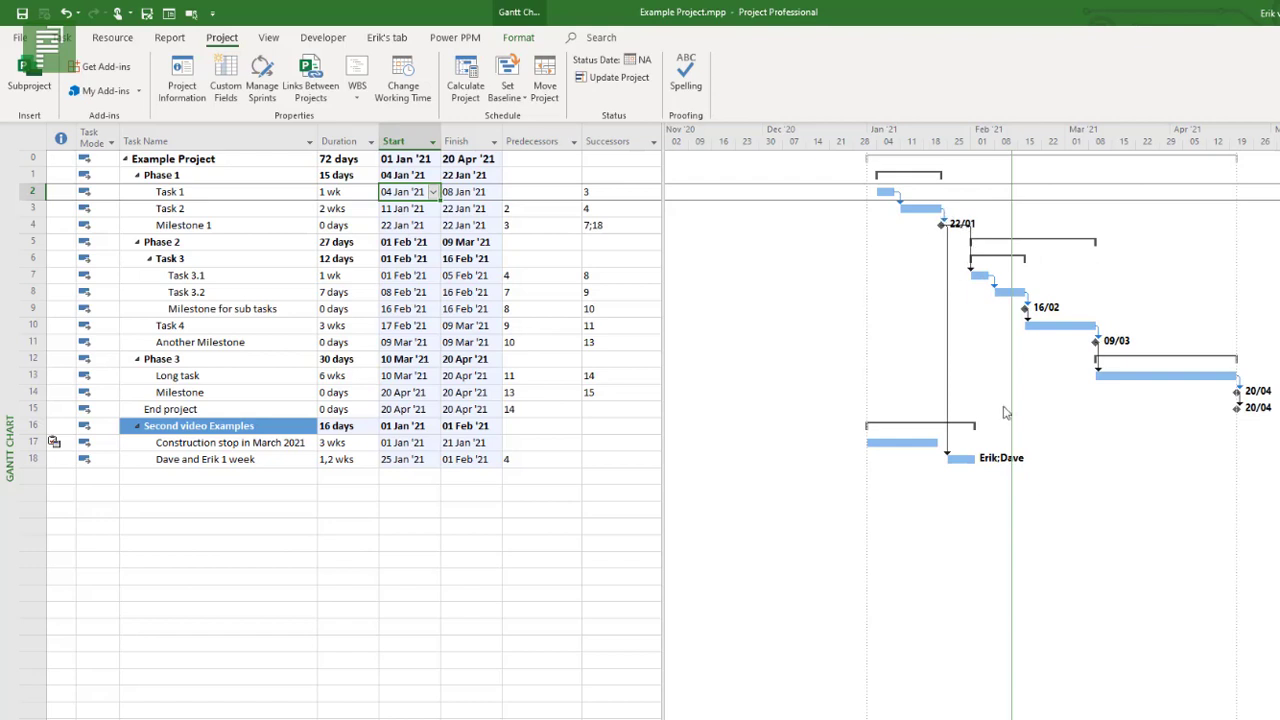
# - Set the Gantt chart timescale's non-working time to follow the Second standard (Project Calendar) calendar
pyautogui.rightClick(967, 149)
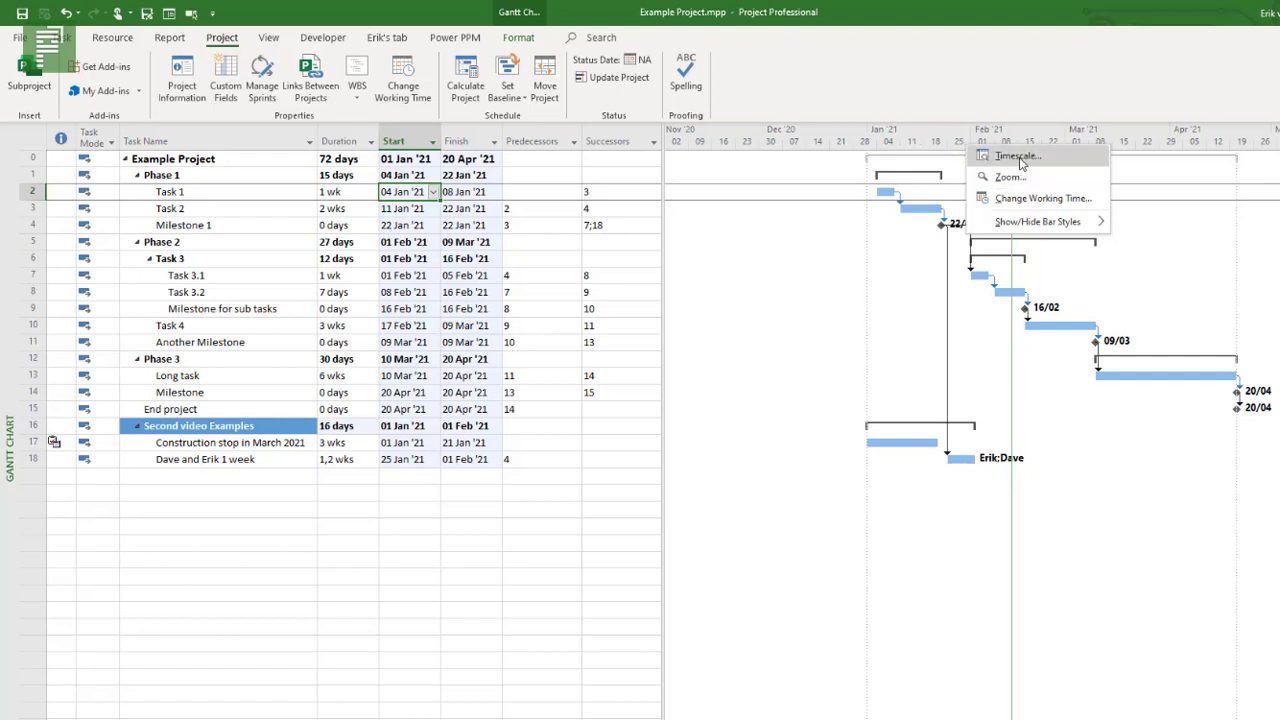
pyautogui.click(1041, 163)
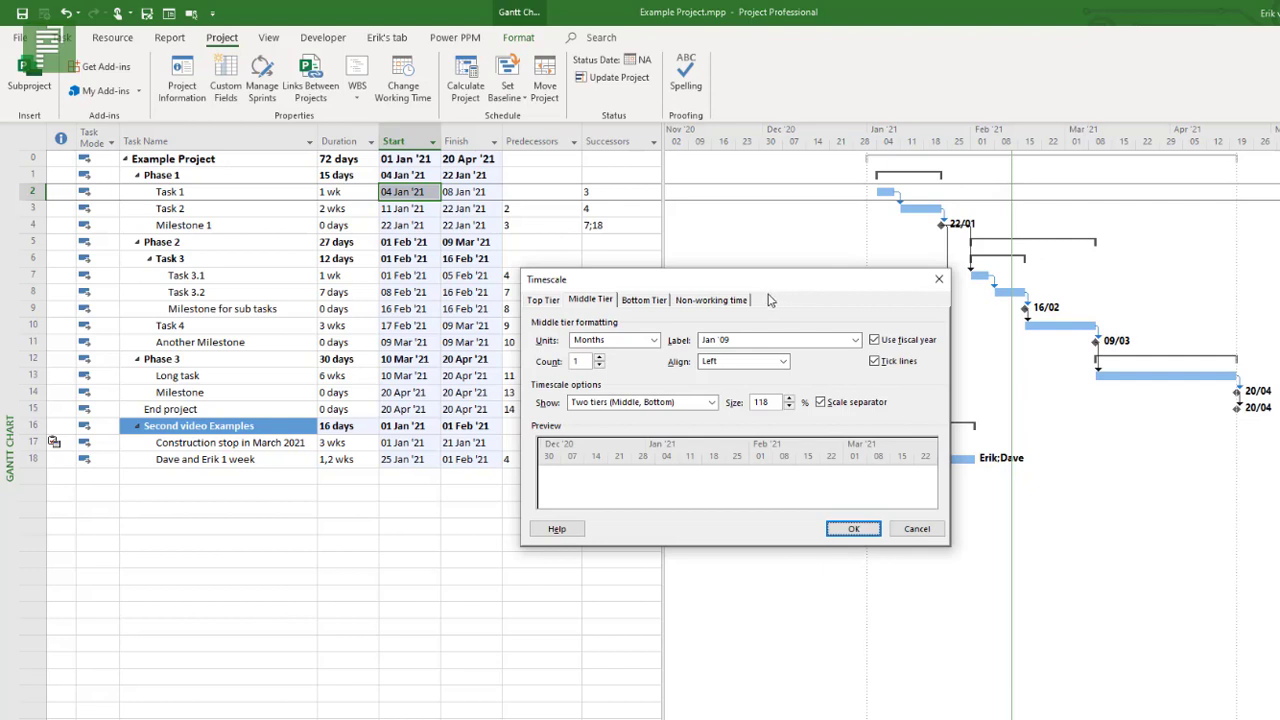
pyautogui.click(746, 304)
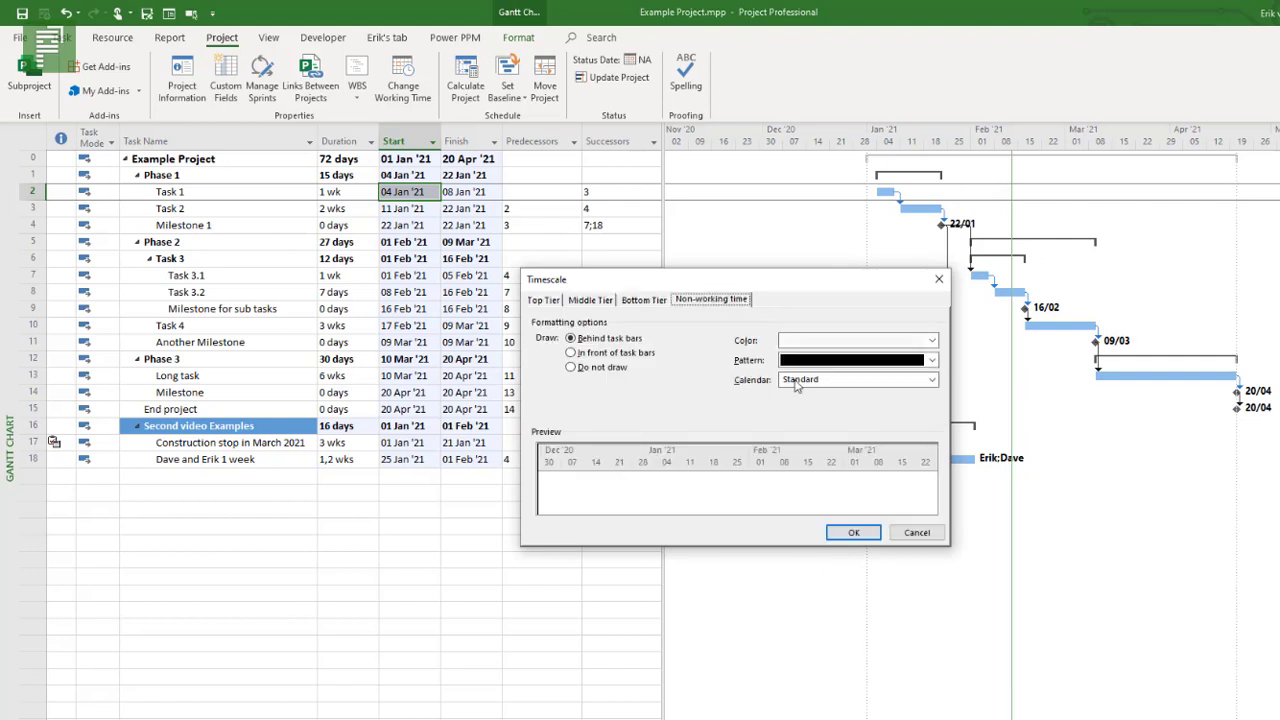
pyautogui.click(796, 384)
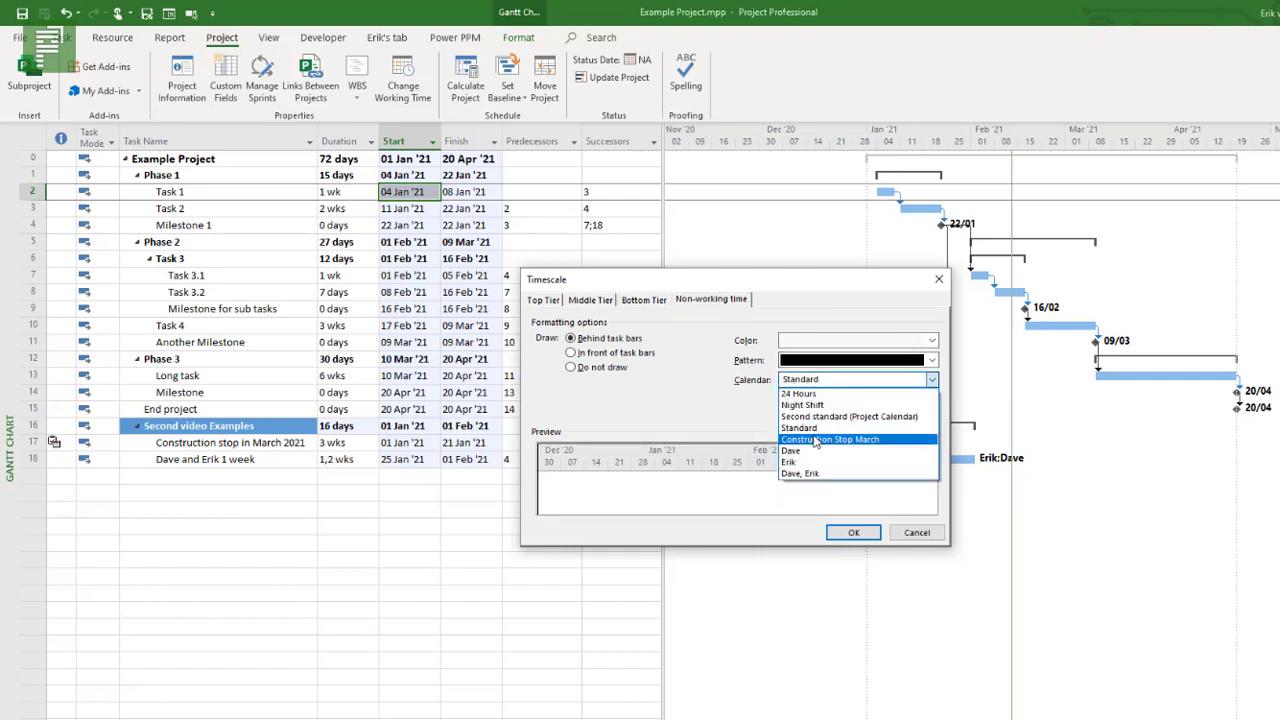
pyautogui.click(878, 418)
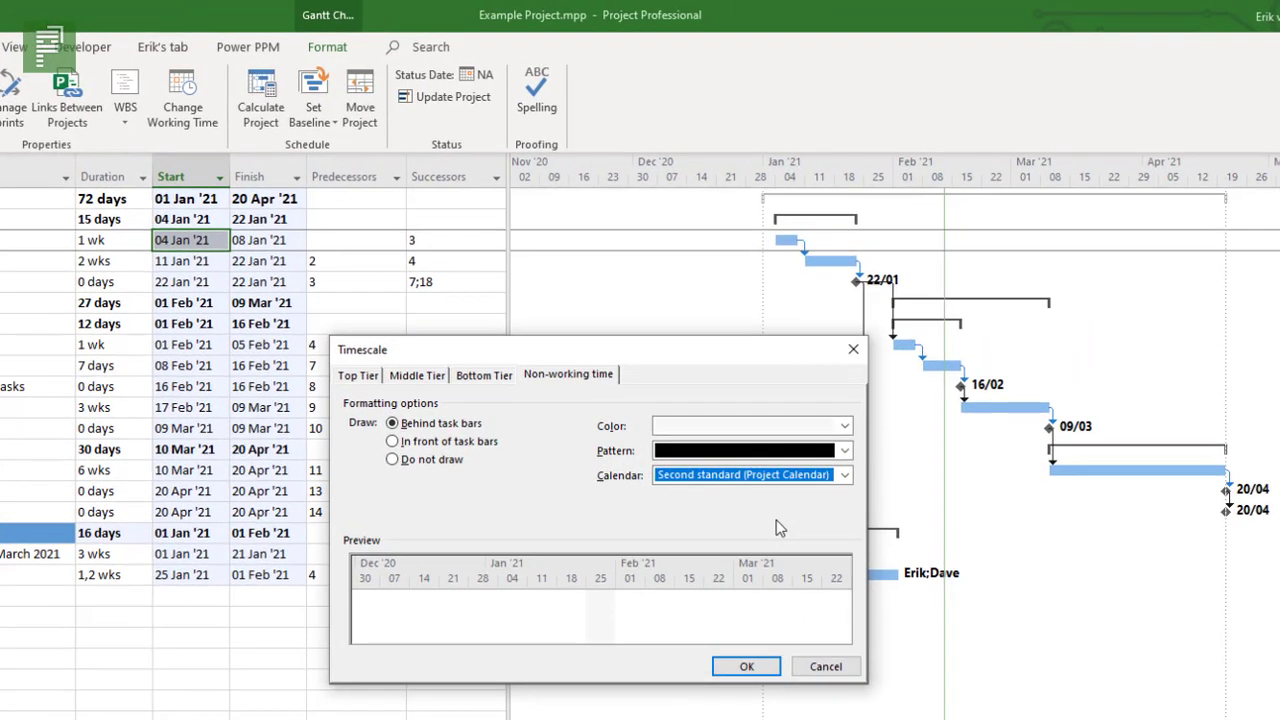
pyautogui.click(779, 668)
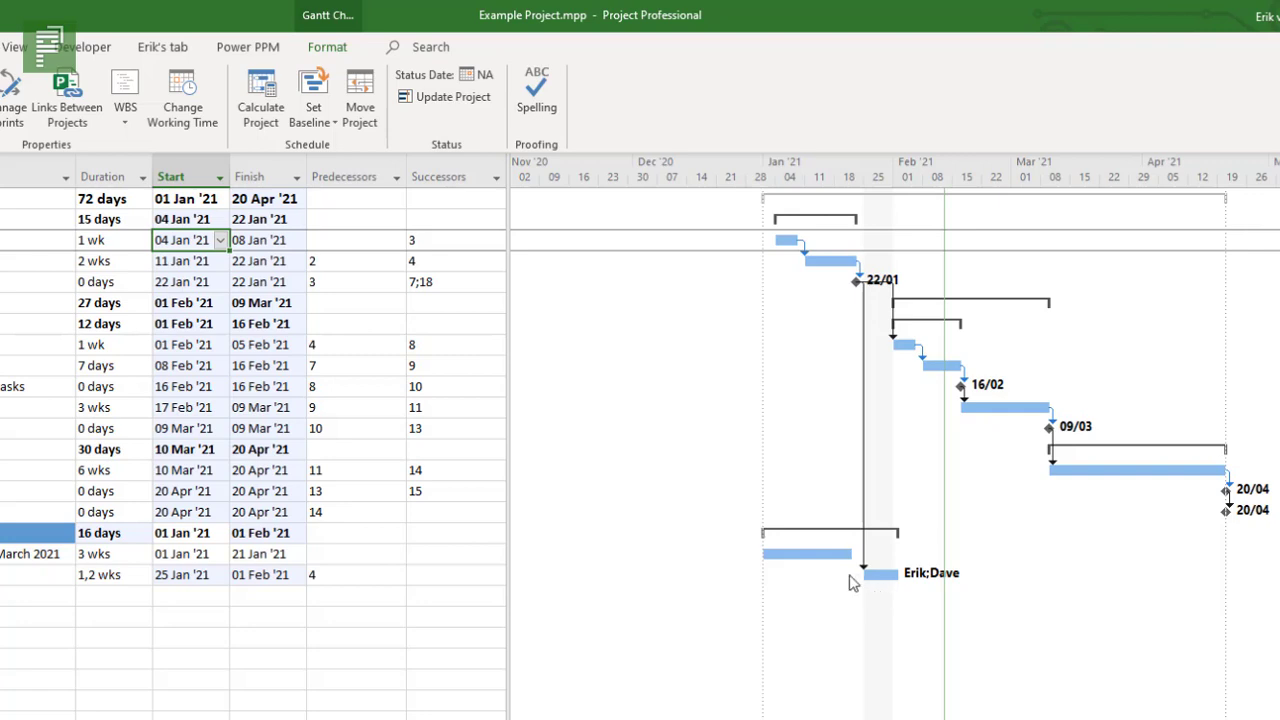
# - Add an exception named "New years day" to the Construction Stop March calendar
pyautogui.click(166, 555)
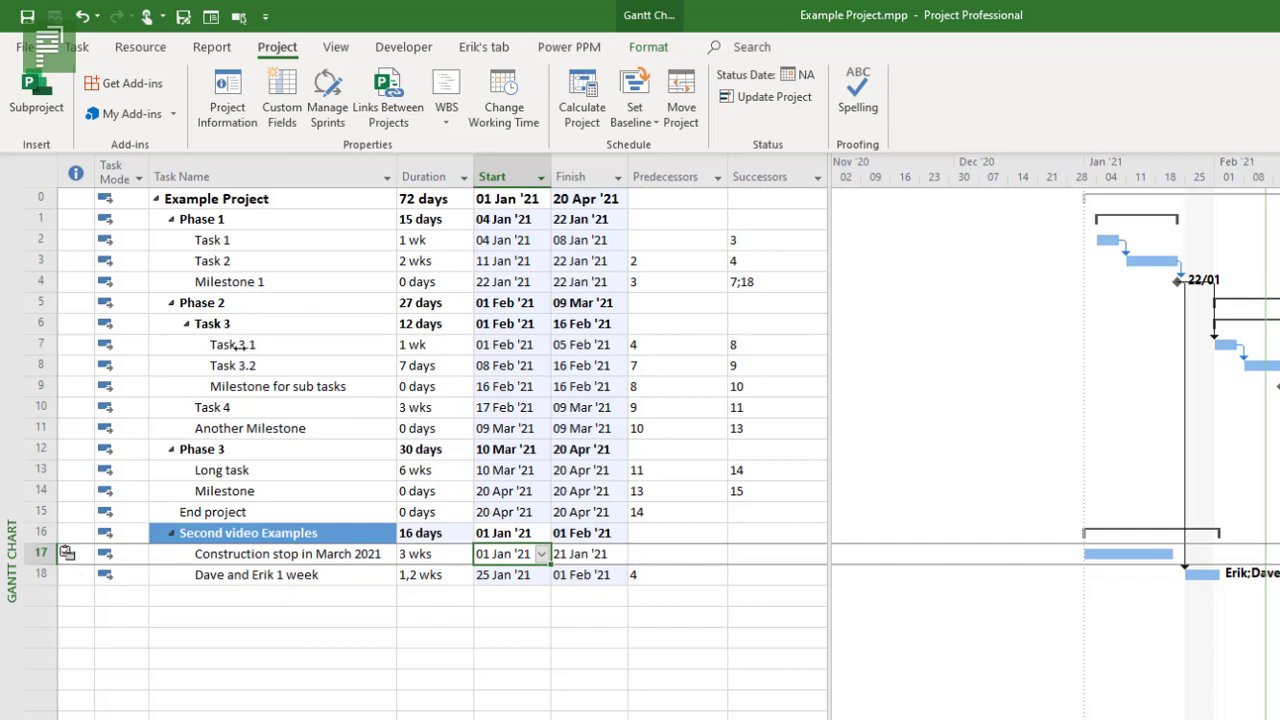
pyautogui.click(519, 92)
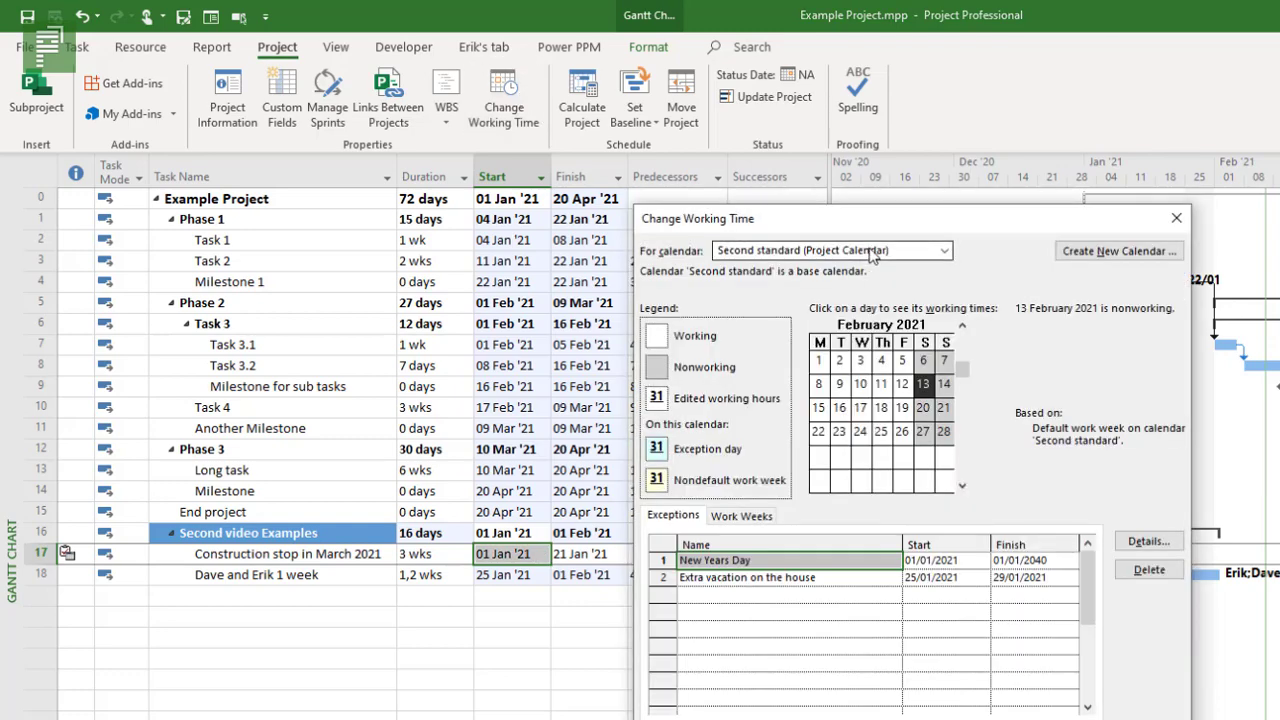
pyautogui.click(869, 252)
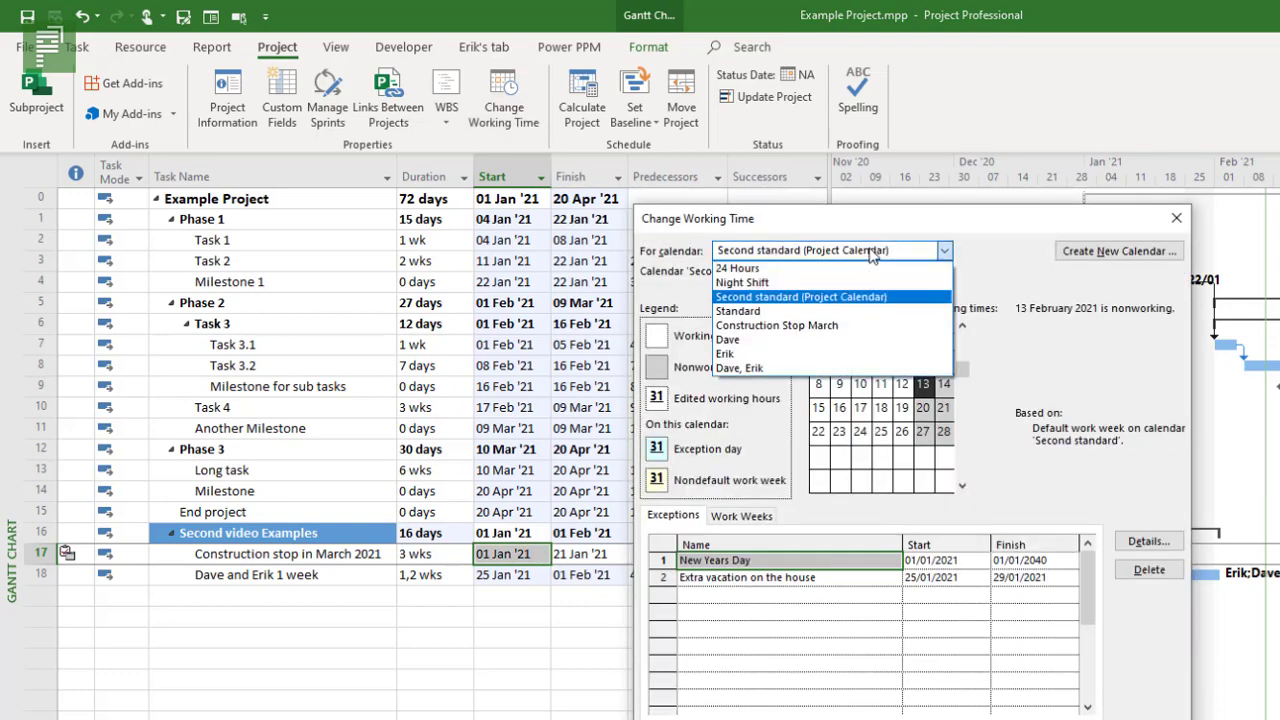
pyautogui.click(858, 327)
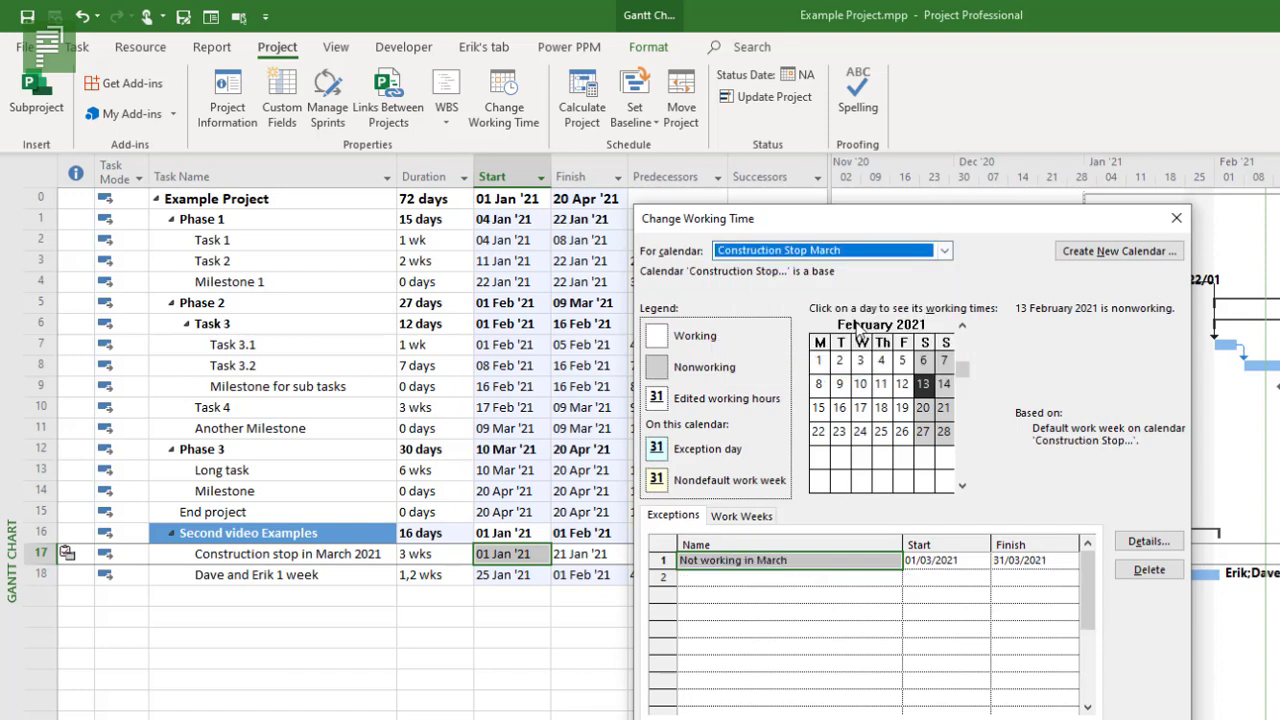
pyautogui.click(739, 575)
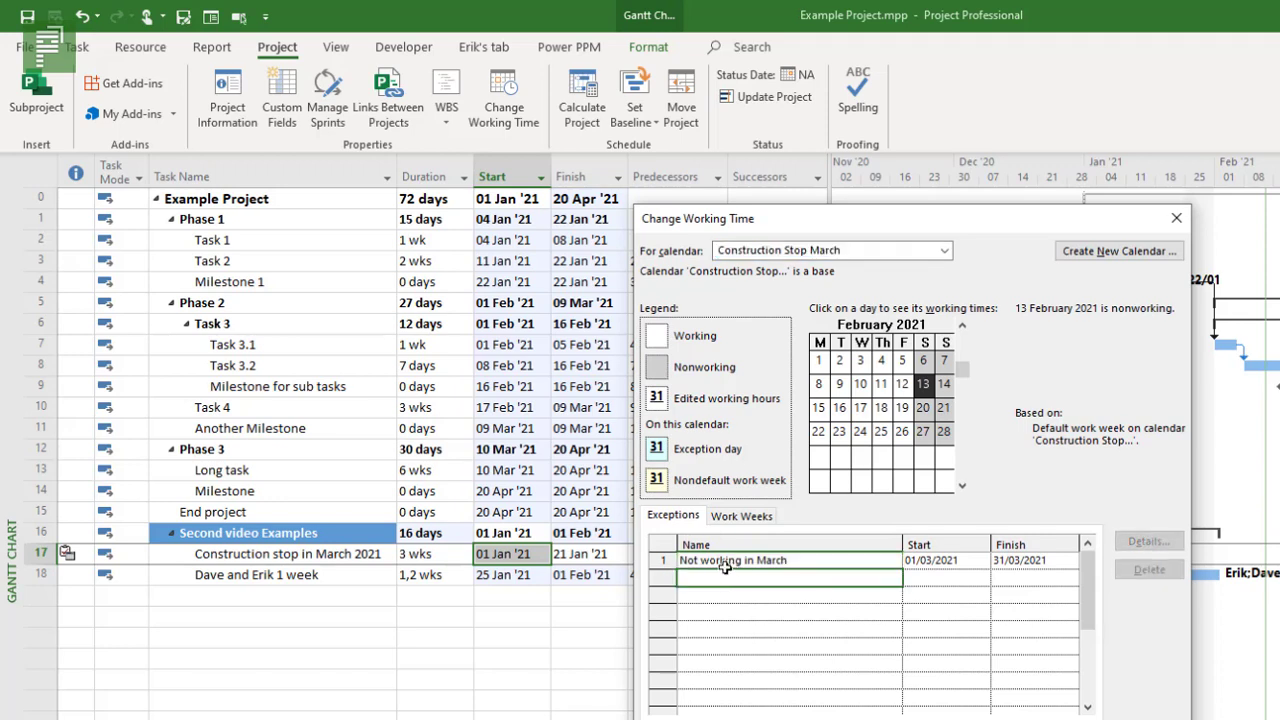
pyautogui.write('New years day')
pyautogui.press('Return')
# - Set the New years day exception to start and finish on 01/01/2021 and save the working time changes
pyautogui.click(955, 578)
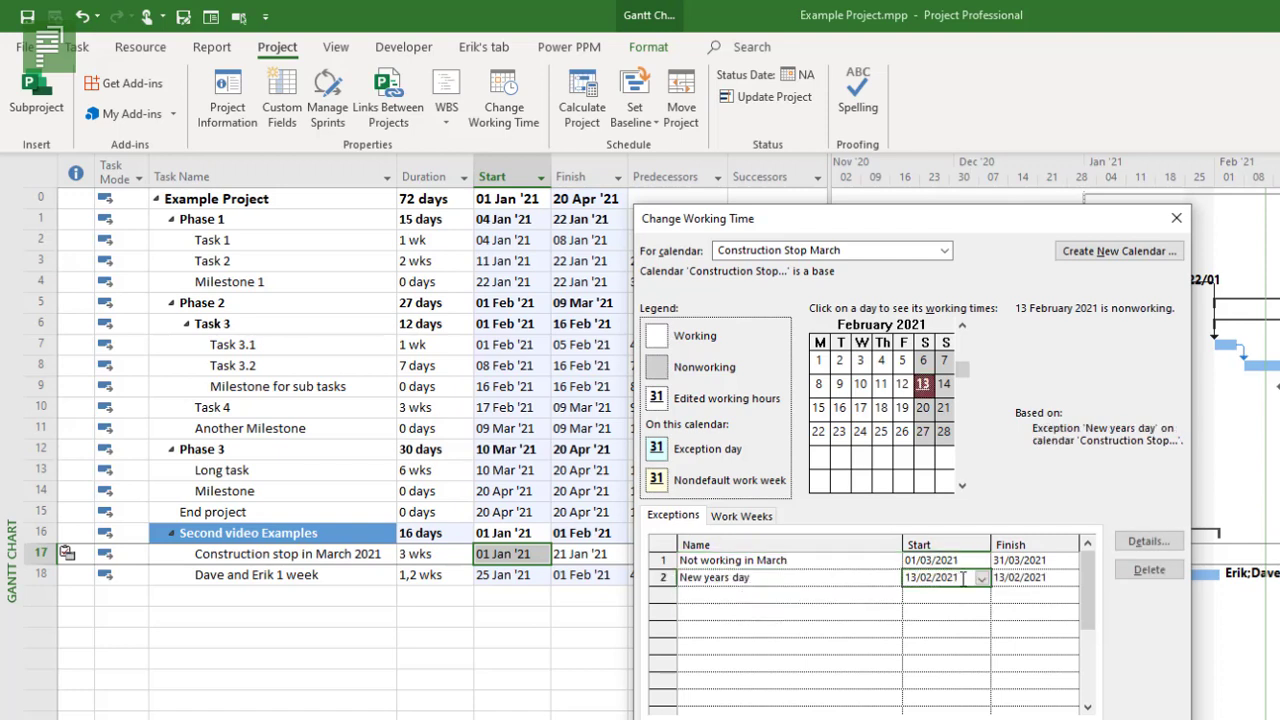
pyautogui.click(982, 578)
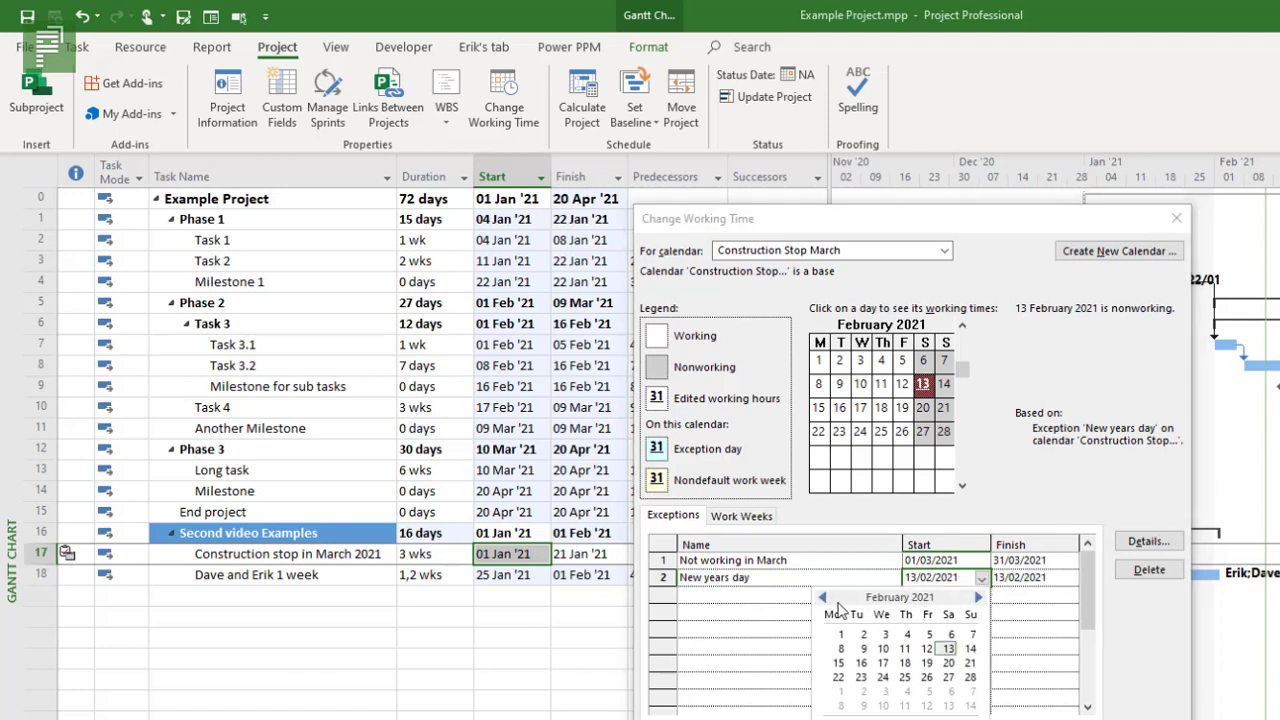
pyautogui.click(822, 597)
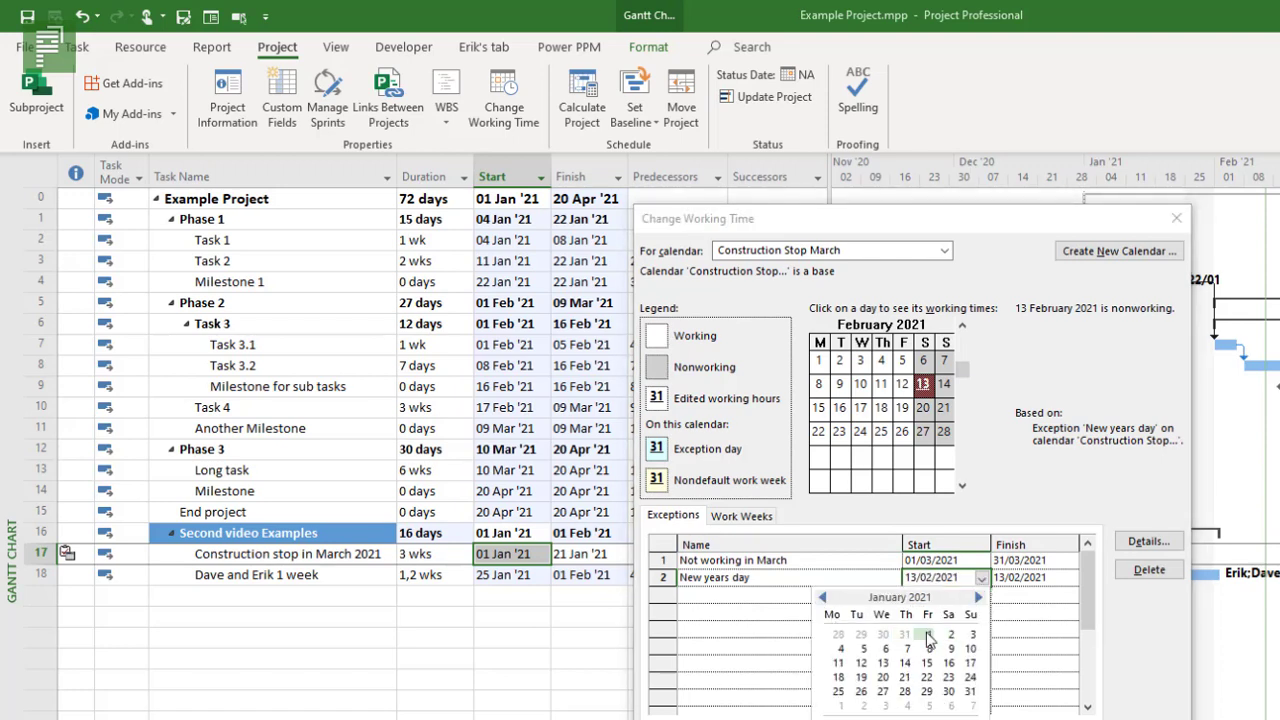
pyautogui.click(929, 634)
pyautogui.click(1015, 578)
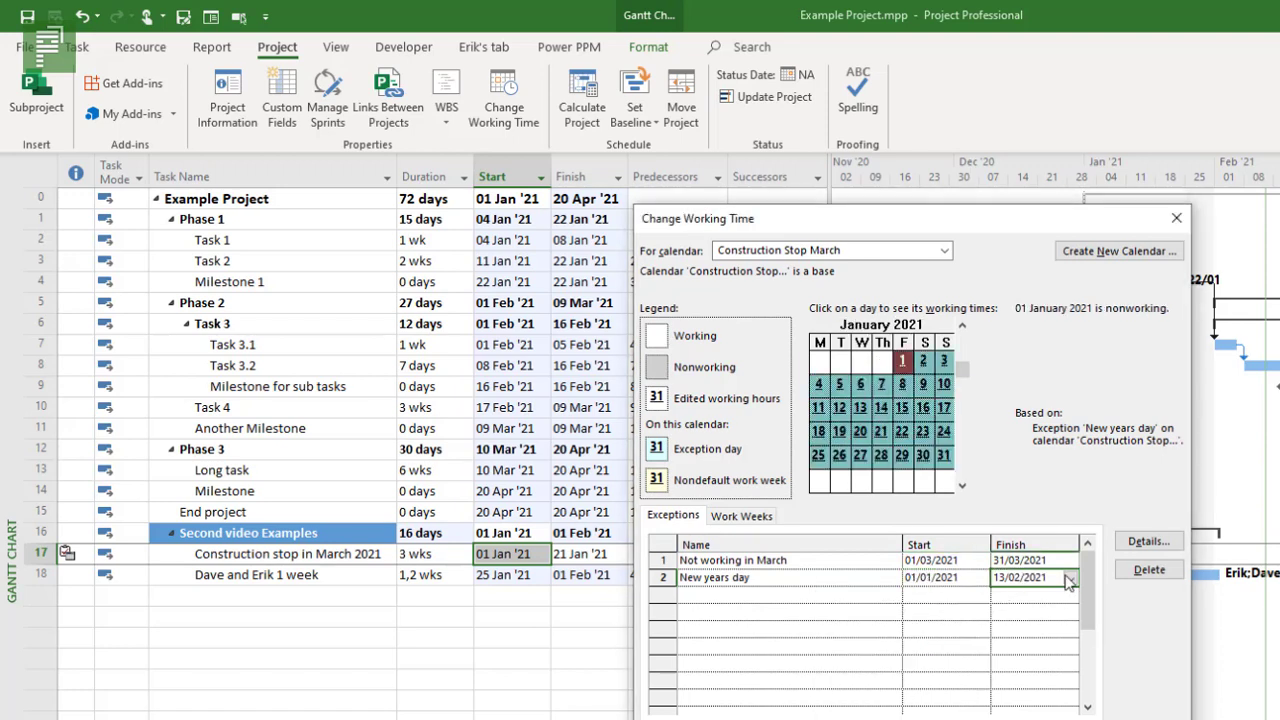
pyautogui.click(1070, 578)
pyautogui.click(912, 599)
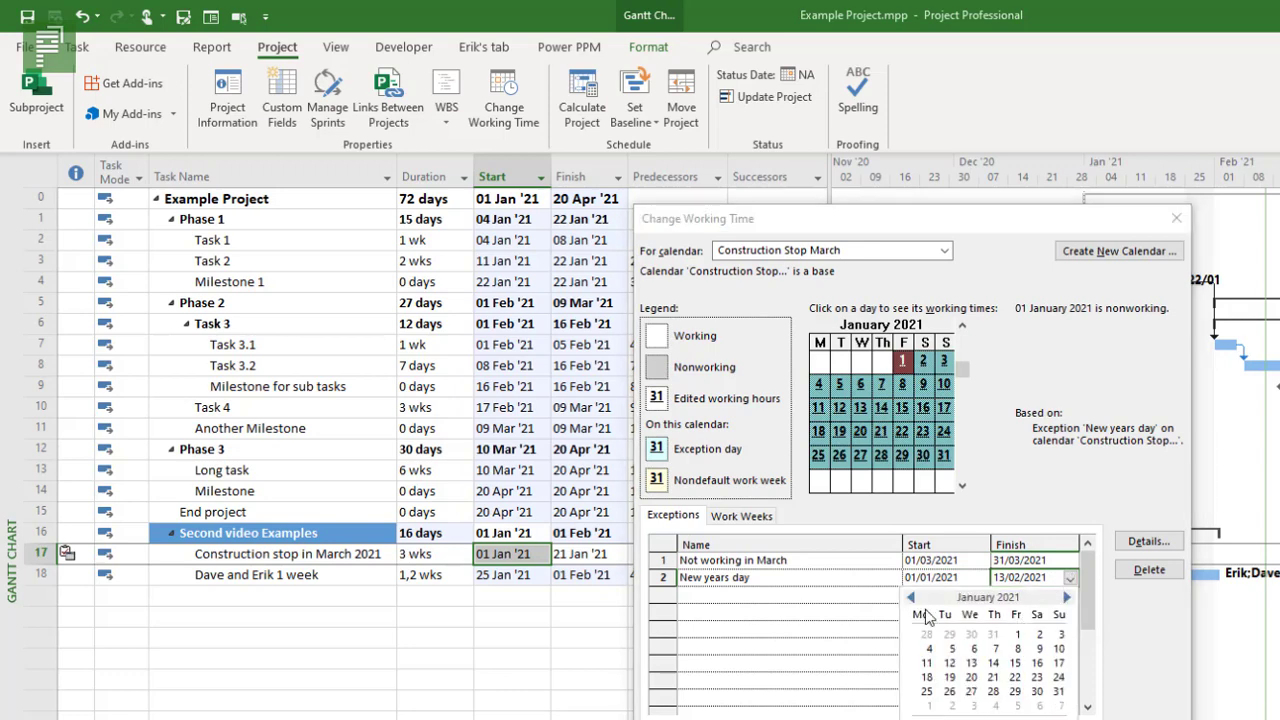
pyautogui.click(1015, 635)
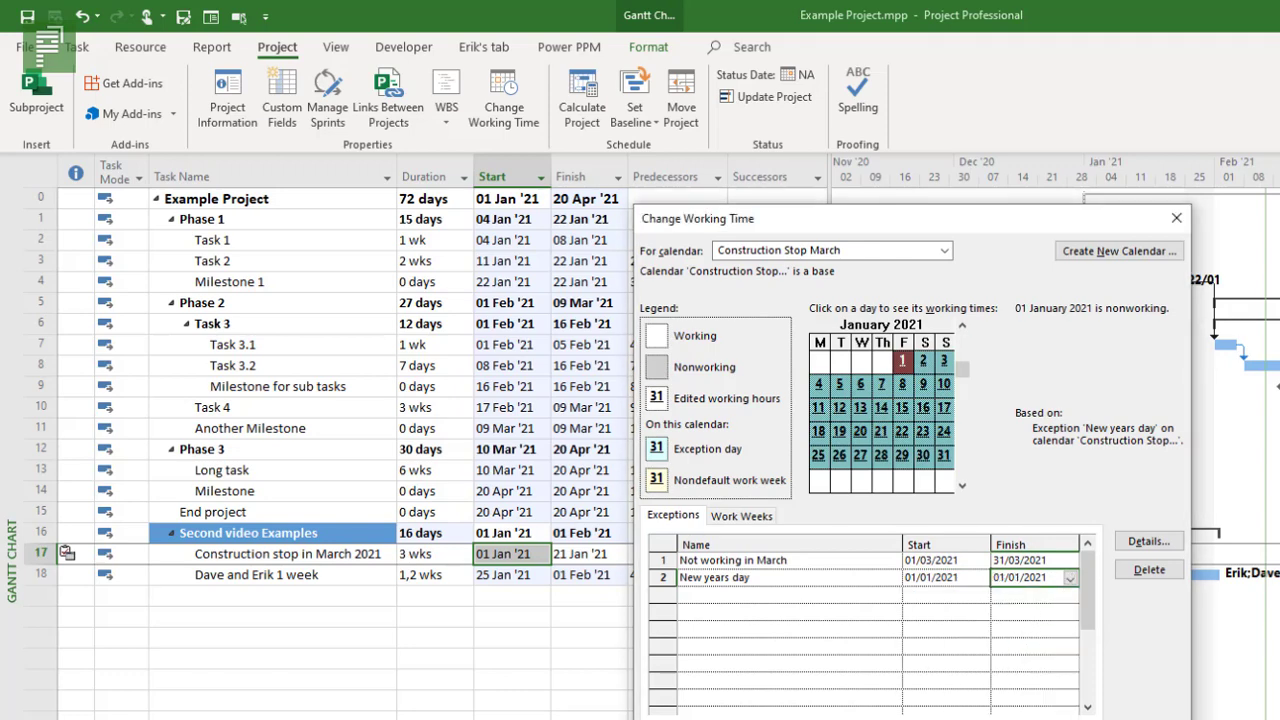
pyautogui.click(1073, 719)
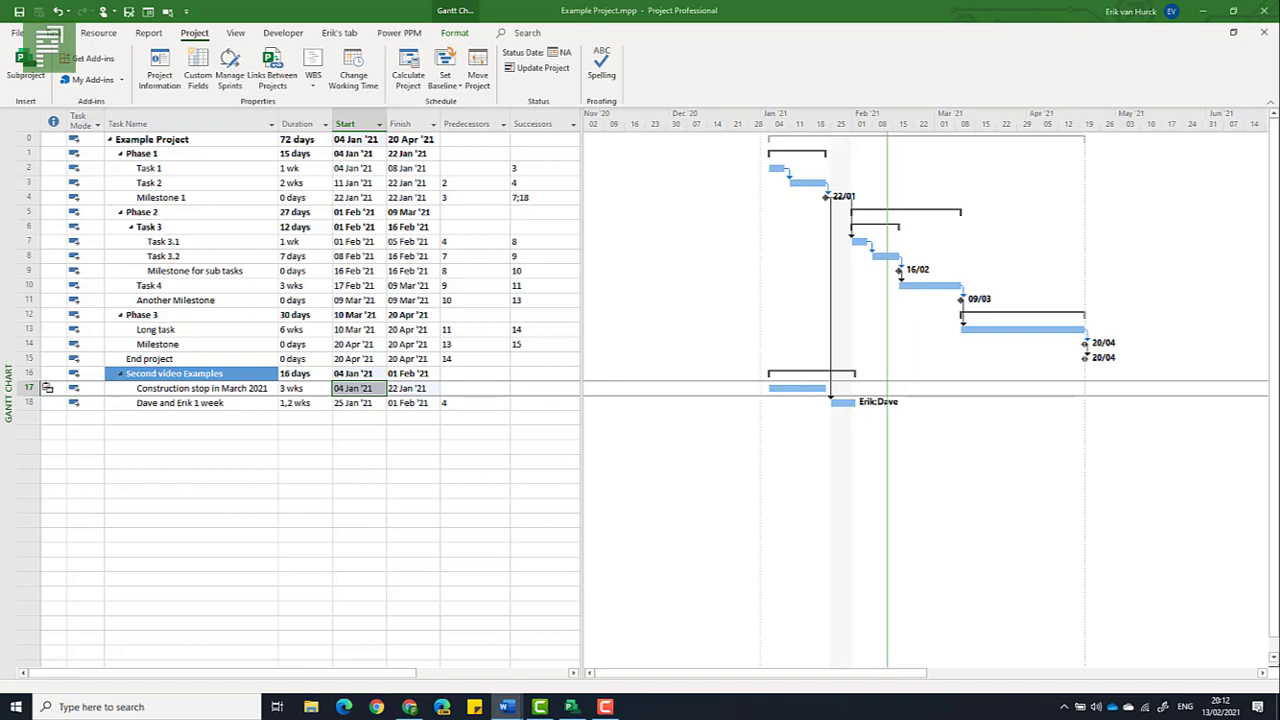
# - Create a new blank project and open its working time settings
pyautogui.click(23, 31)
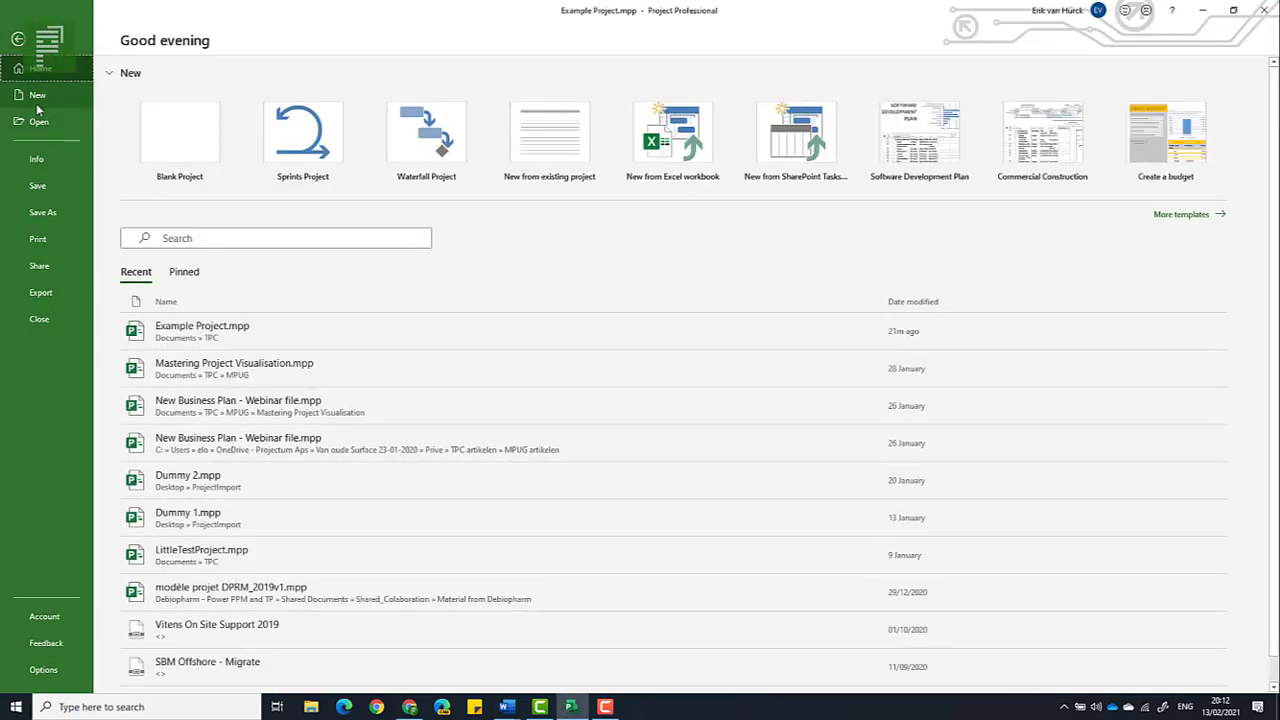
pyautogui.click(37, 96)
pyautogui.click(233, 166)
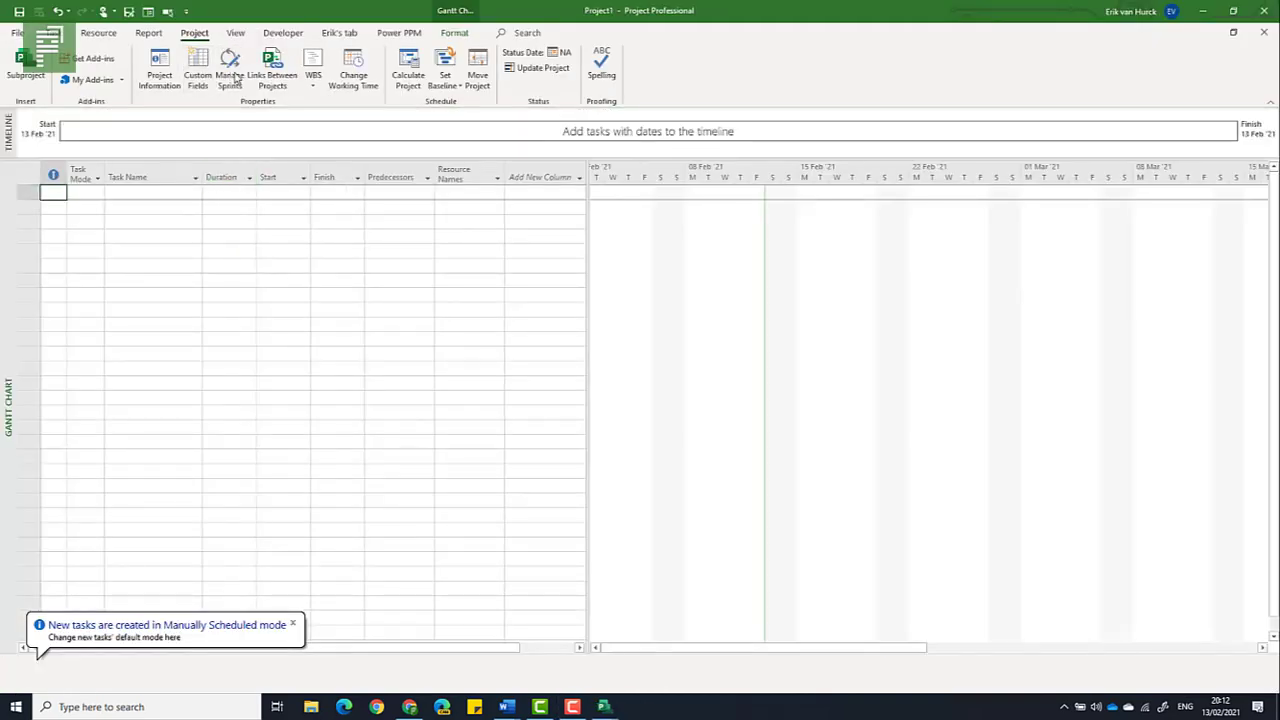
pyautogui.click(353, 72)
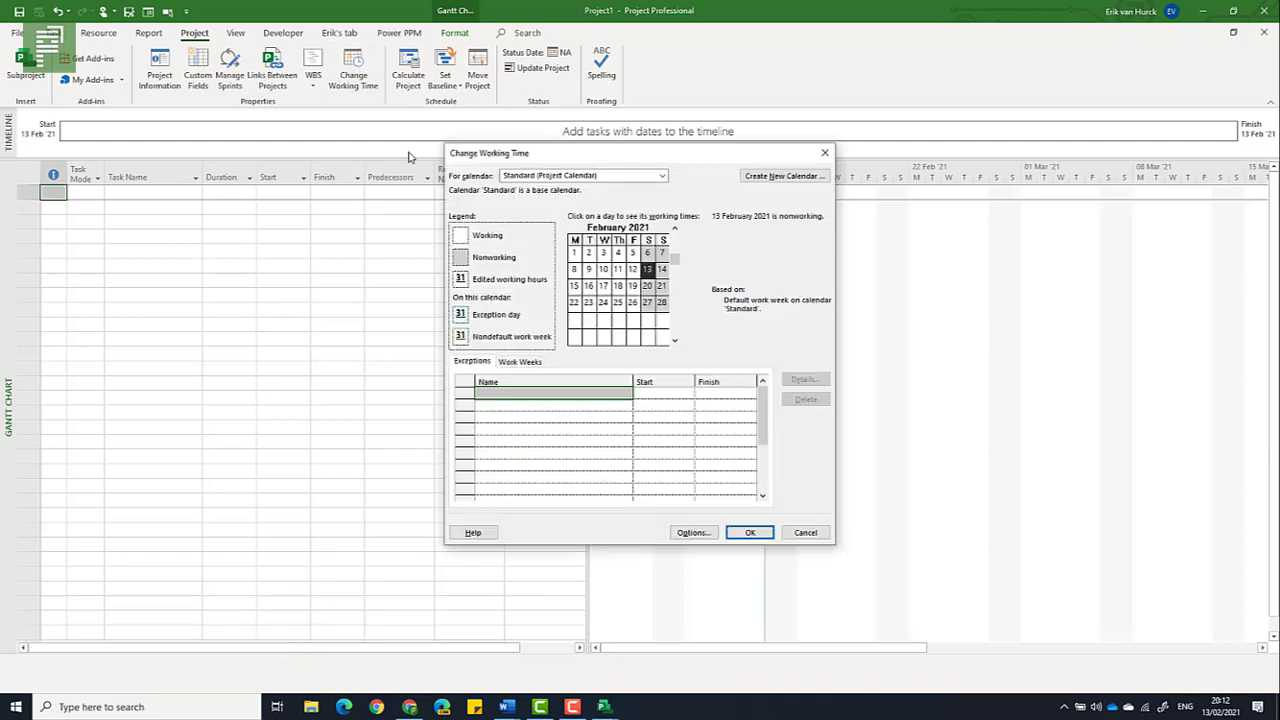
# - Create a base calendar named "The Project Corner Calendar" as a copy of the Standard calendar
pyautogui.click(784, 177)
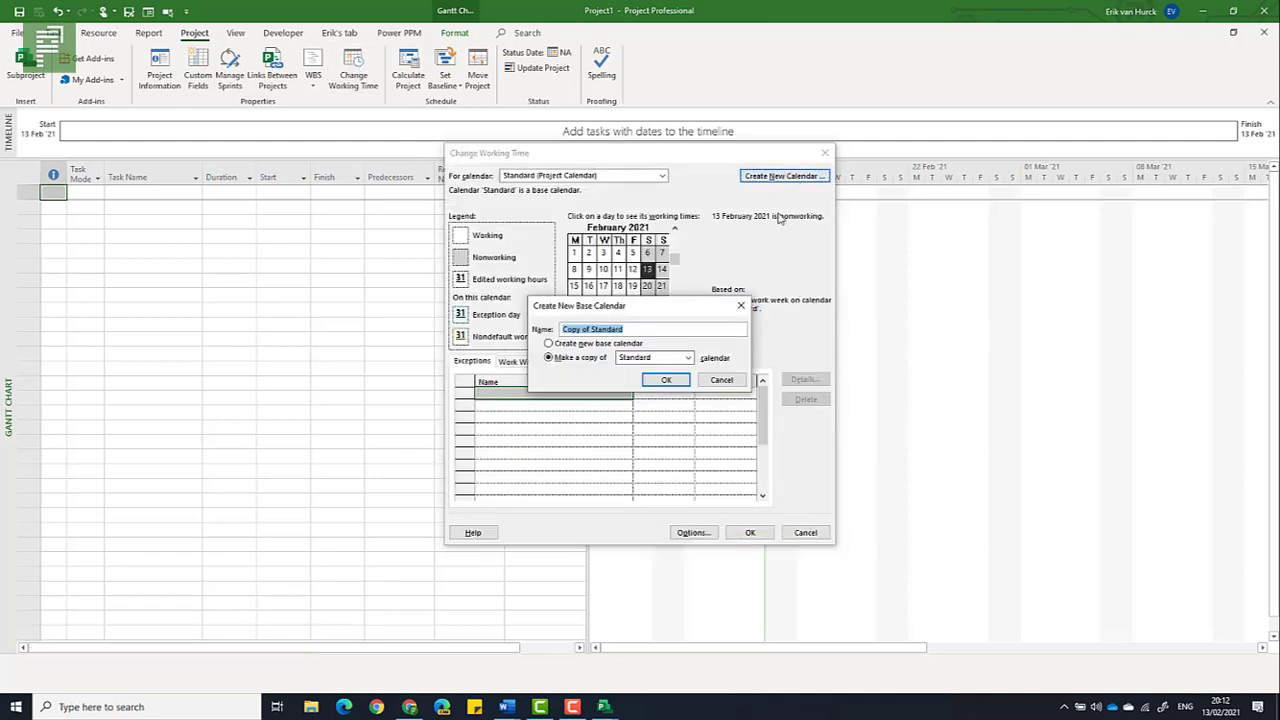
pyautogui.write('The Project Corner Calend')
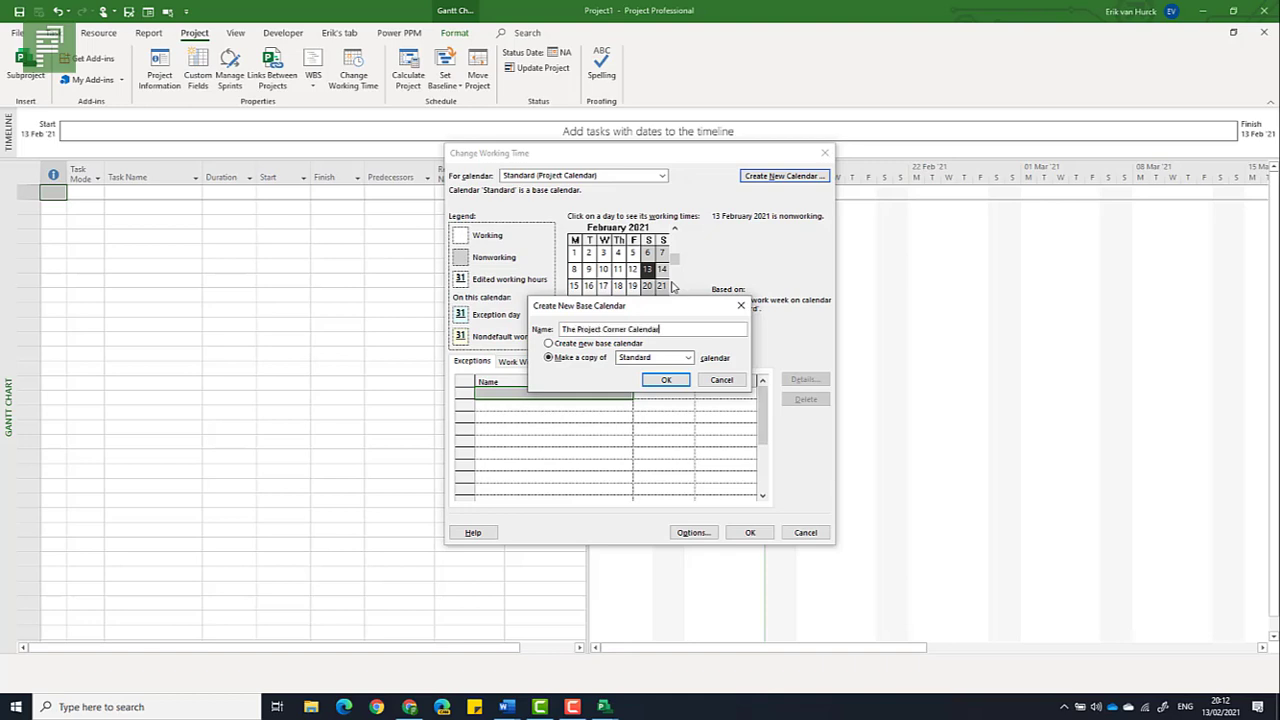
pyautogui.click(666, 380)
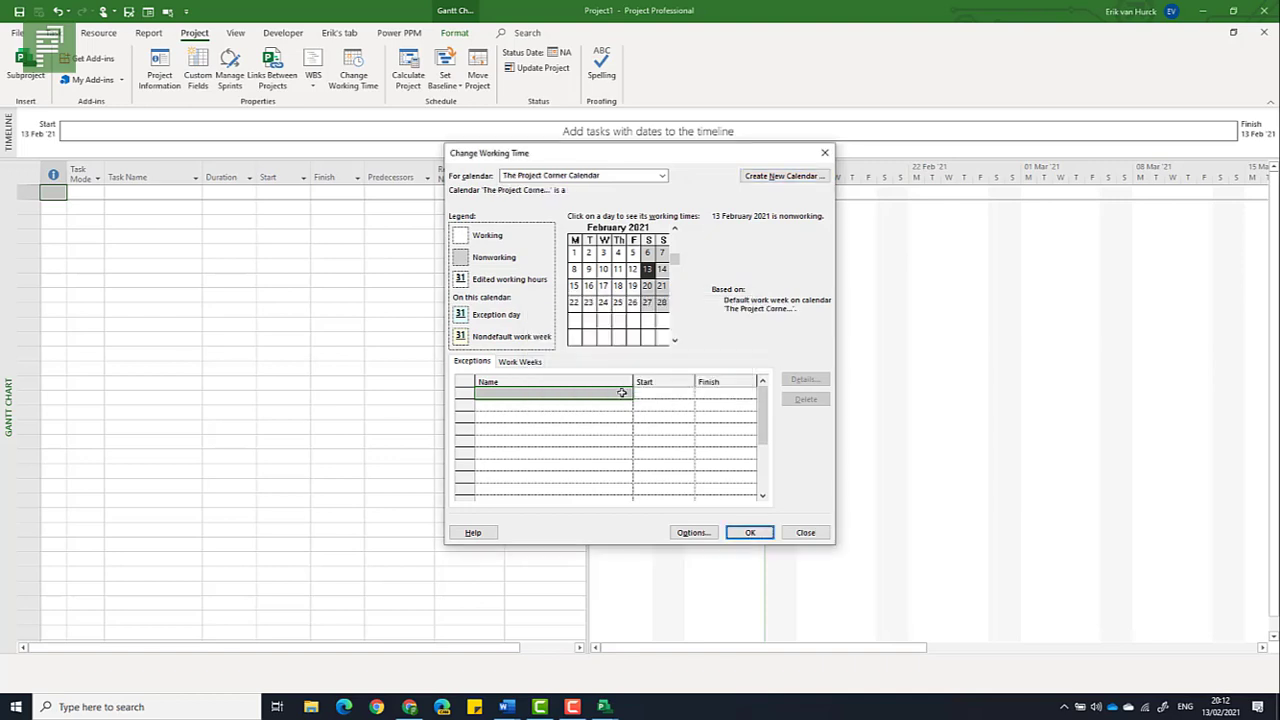
# - Add an exception named "NY" to The Project Corner Calendar, starting and finishing on 01/01/2021
pyautogui.click(621, 393)
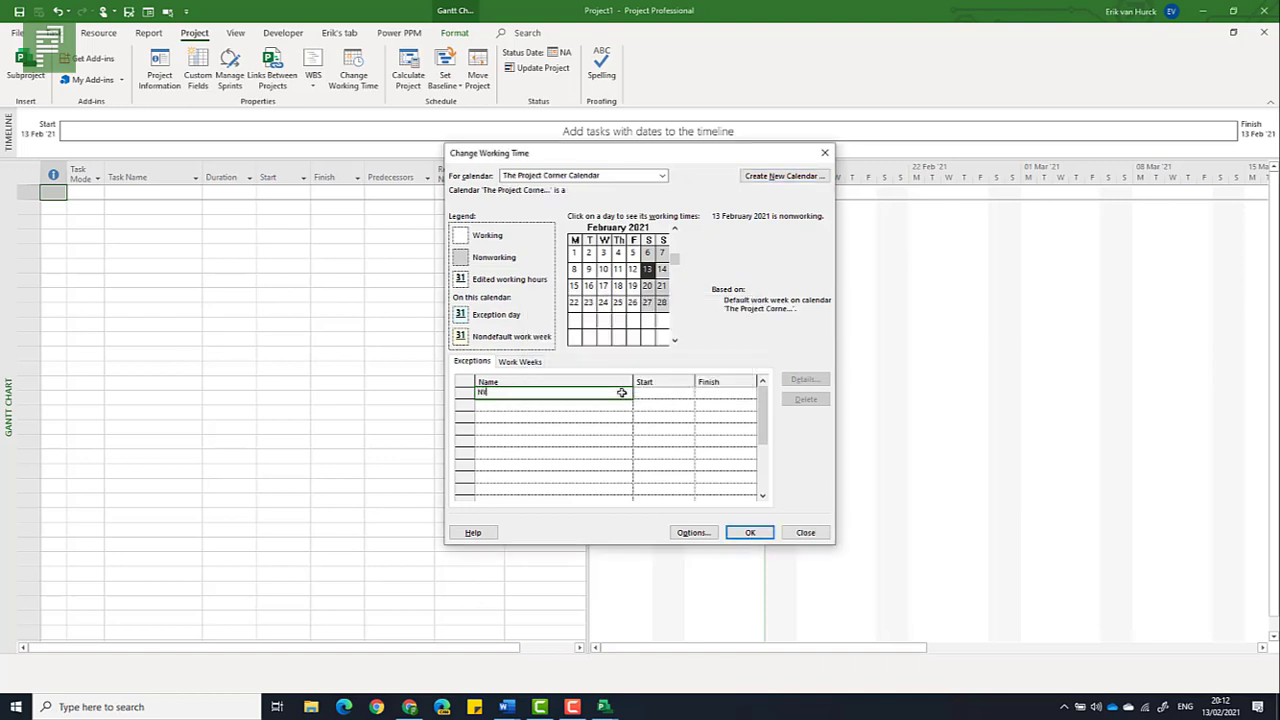
pyautogui.press('Escape')
pyautogui.click(645, 394)
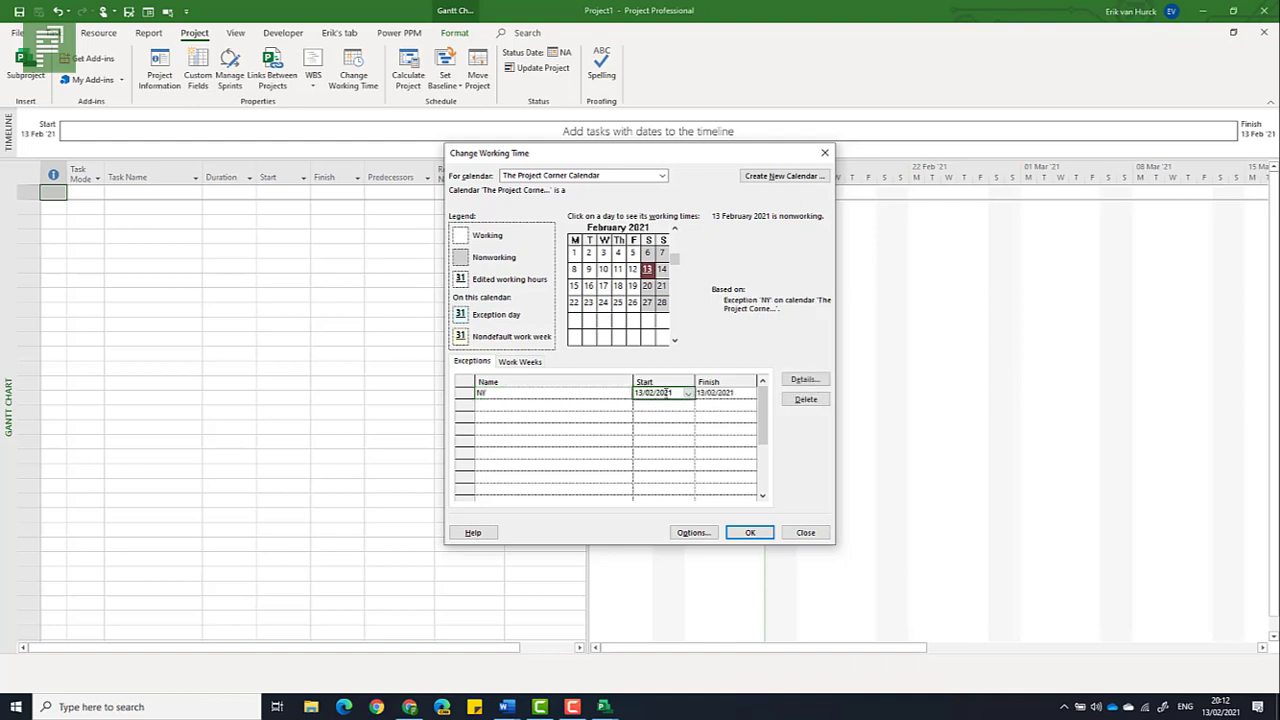
pyautogui.click(645, 394)
pyautogui.click(688, 393)
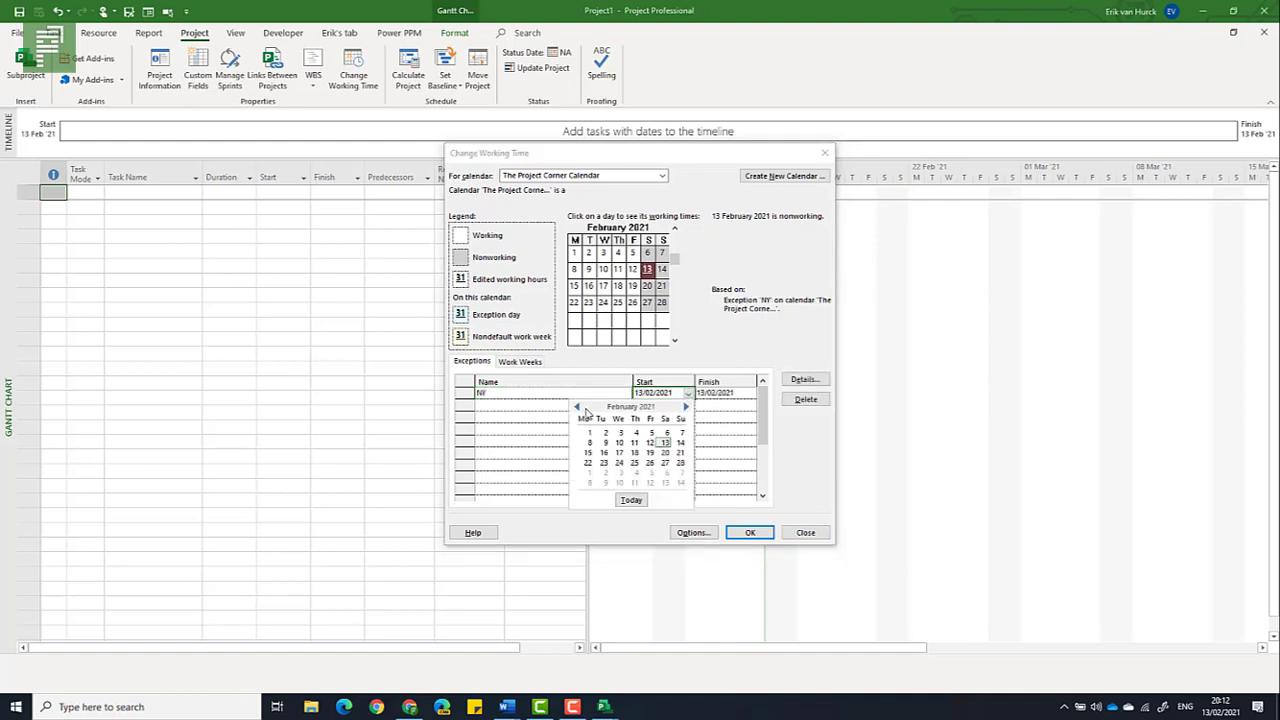
pyautogui.click(577, 408)
pyautogui.click(652, 433)
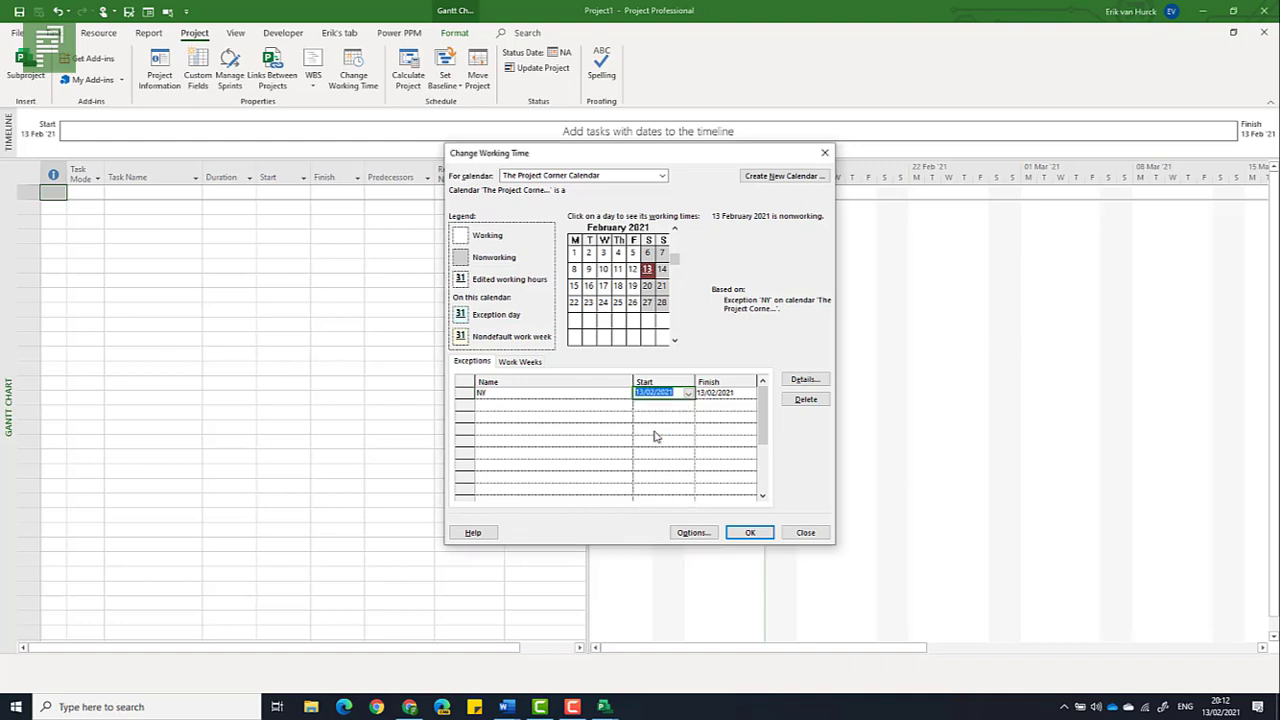
pyautogui.click(735, 394)
pyautogui.click(752, 394)
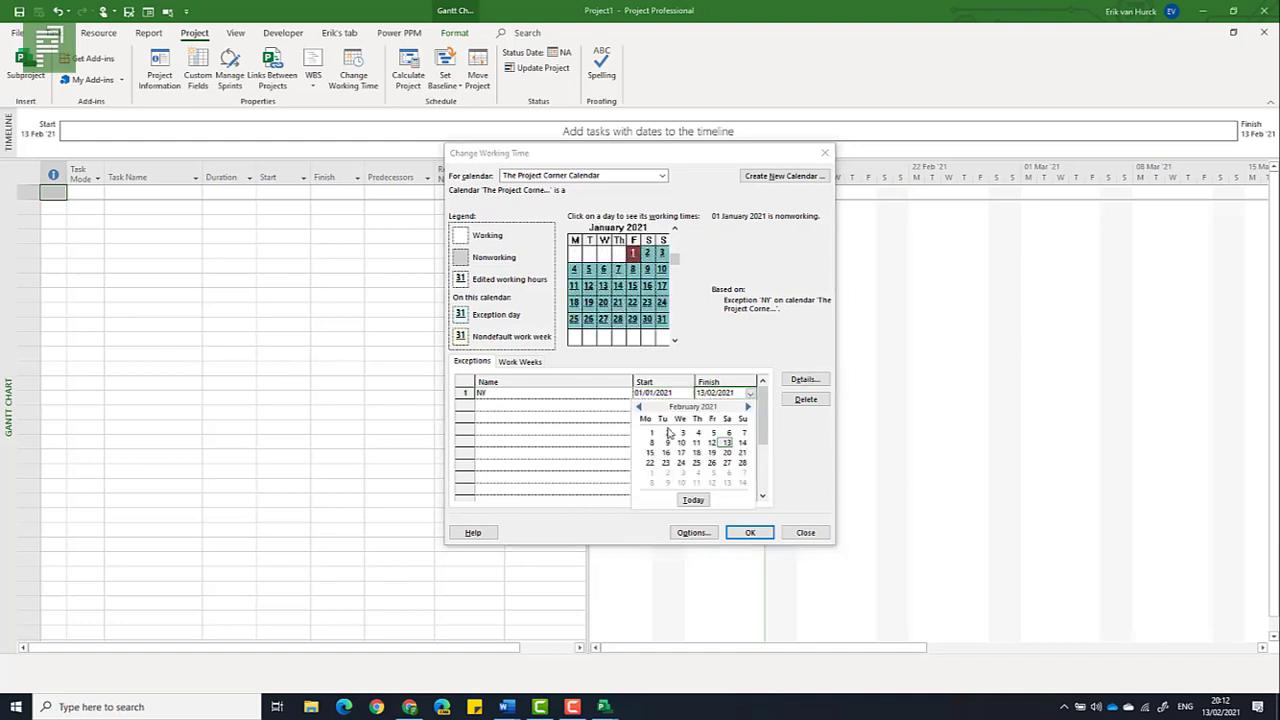
pyautogui.click(641, 409)
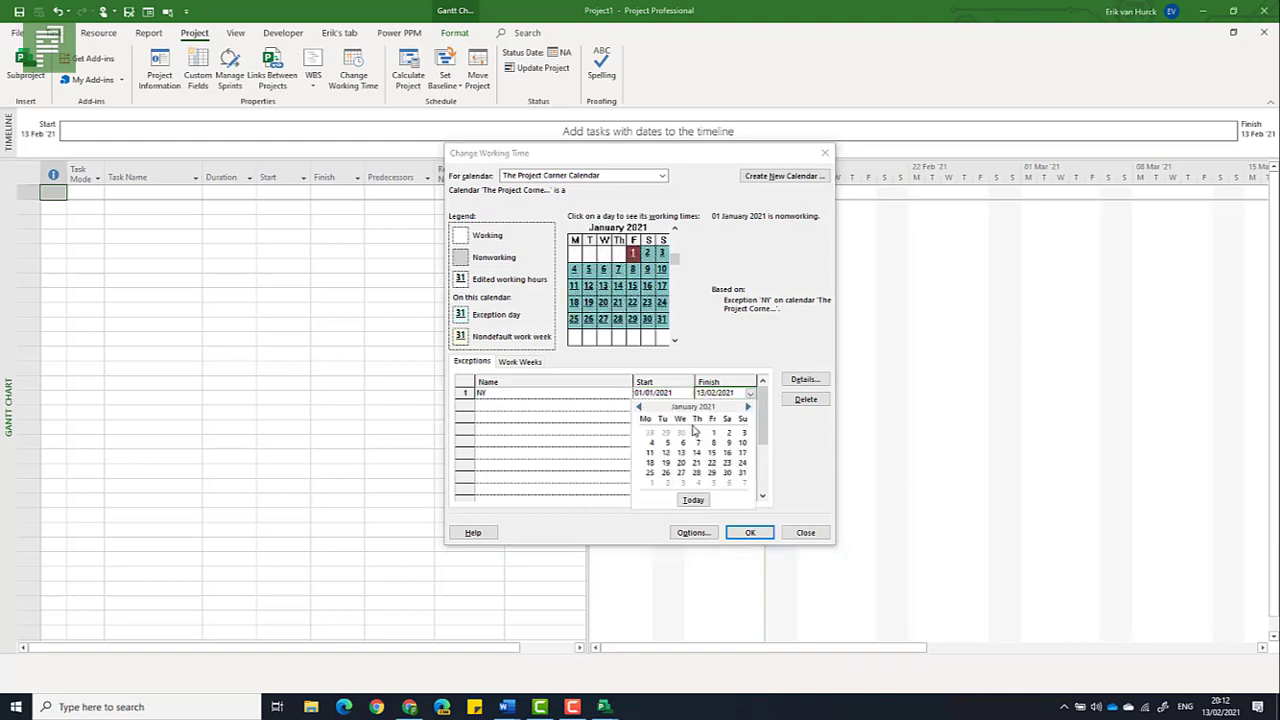
pyautogui.click(711, 433)
# - Make the NY exception recur yearly on 01 January, with enough occurrences to run through 01/01/2027
pyautogui.doubleClick(603, 389)
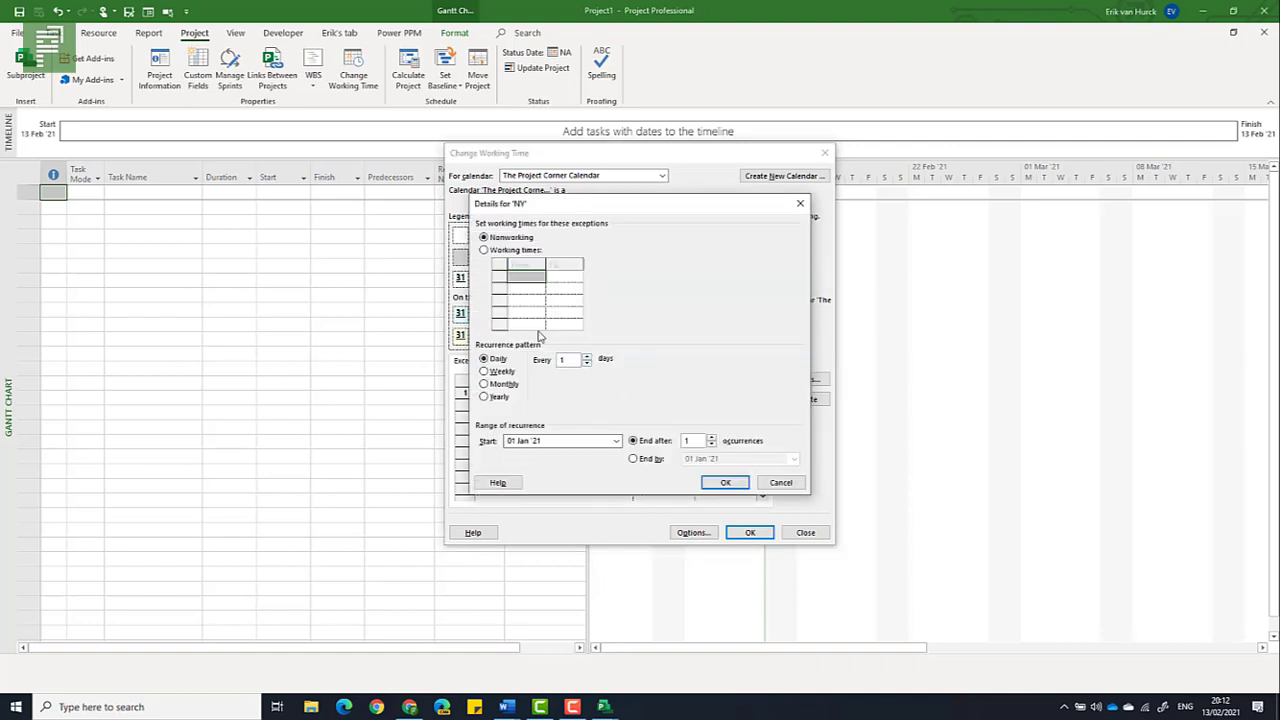
pyautogui.click(492, 397)
pyautogui.click(711, 437)
pyautogui.click(711, 437)
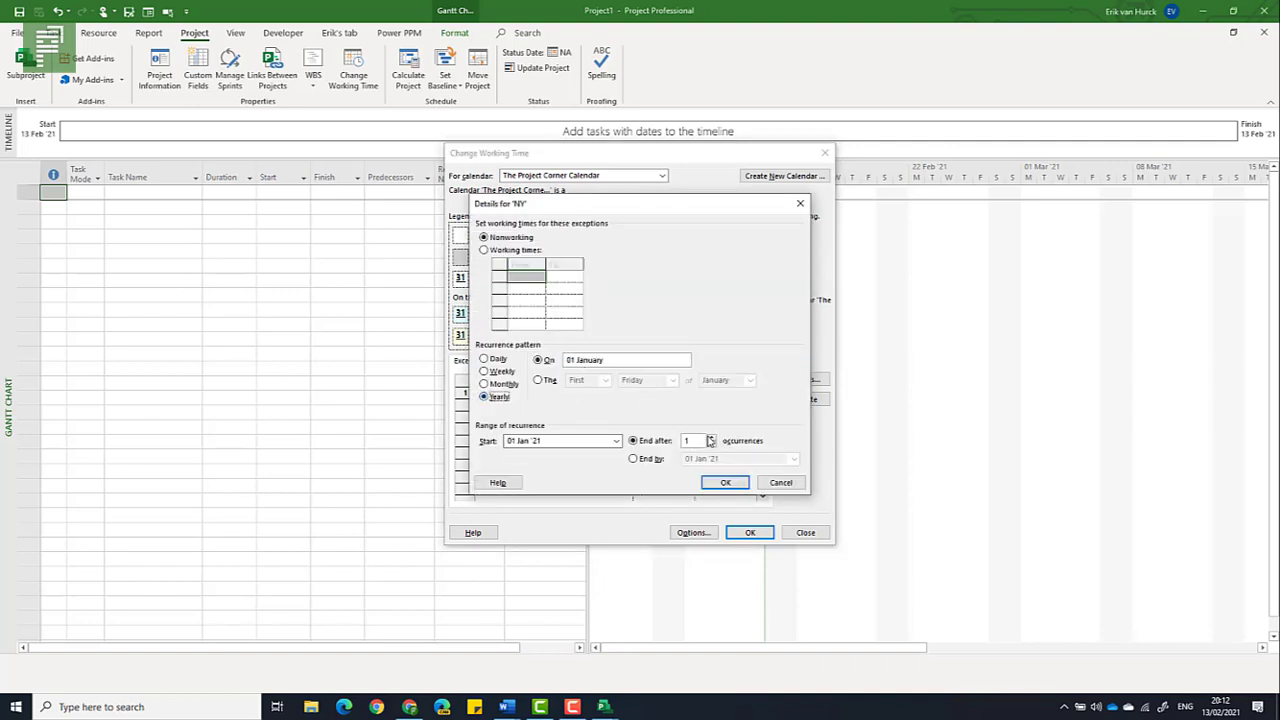
pyautogui.click(711, 437)
pyautogui.click(726, 482)
# - Add a second exception named "My Bday", starting and finishing on the birthday's date in 2021
pyautogui.click(597, 403)
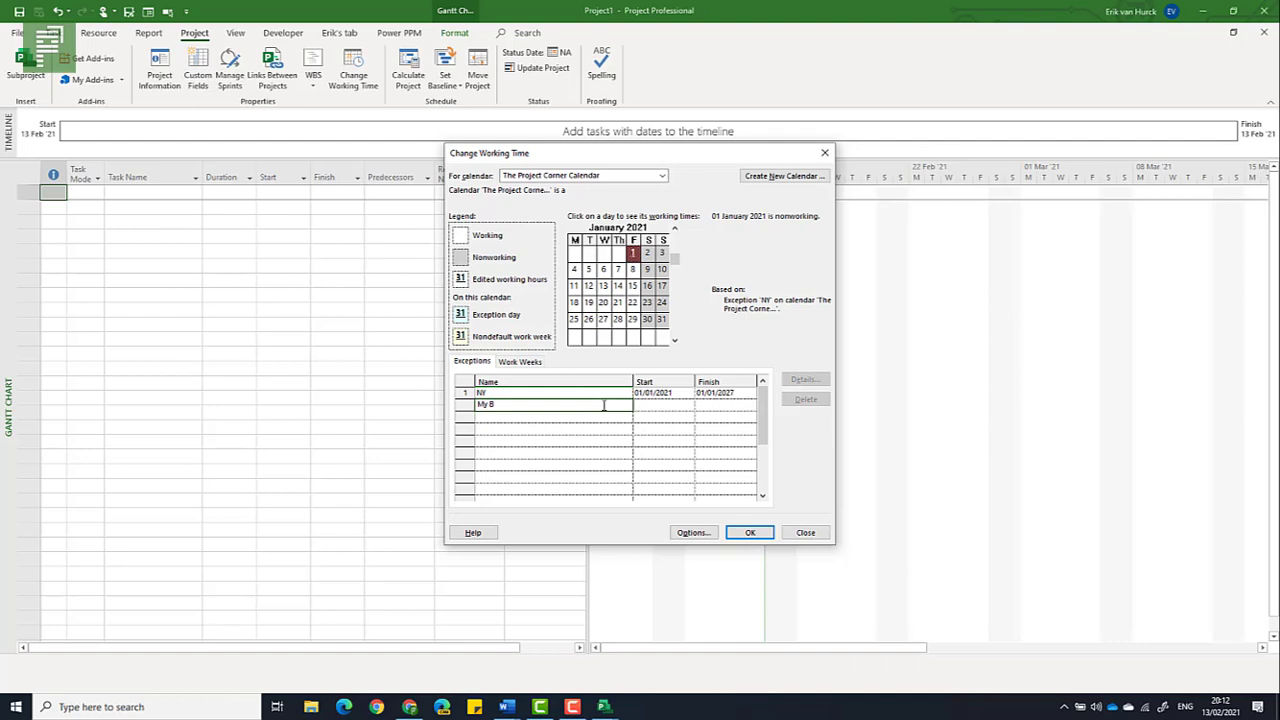
pyautogui.write('My BDay')
pyautogui.click(688, 406)
pyautogui.click(690, 406)
pyautogui.click(686, 418)
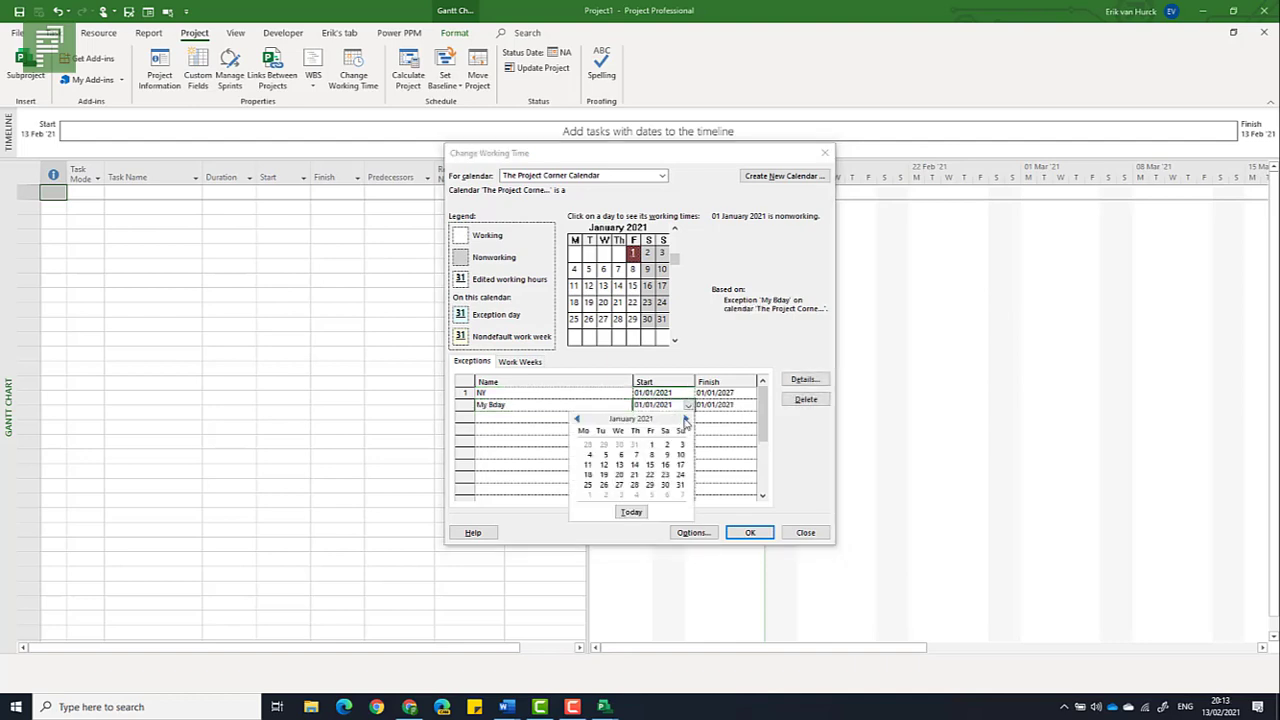
pyautogui.click(686, 418)
pyautogui.click(686, 418)
pyautogui.click(686, 418)
pyautogui.click(586, 487)
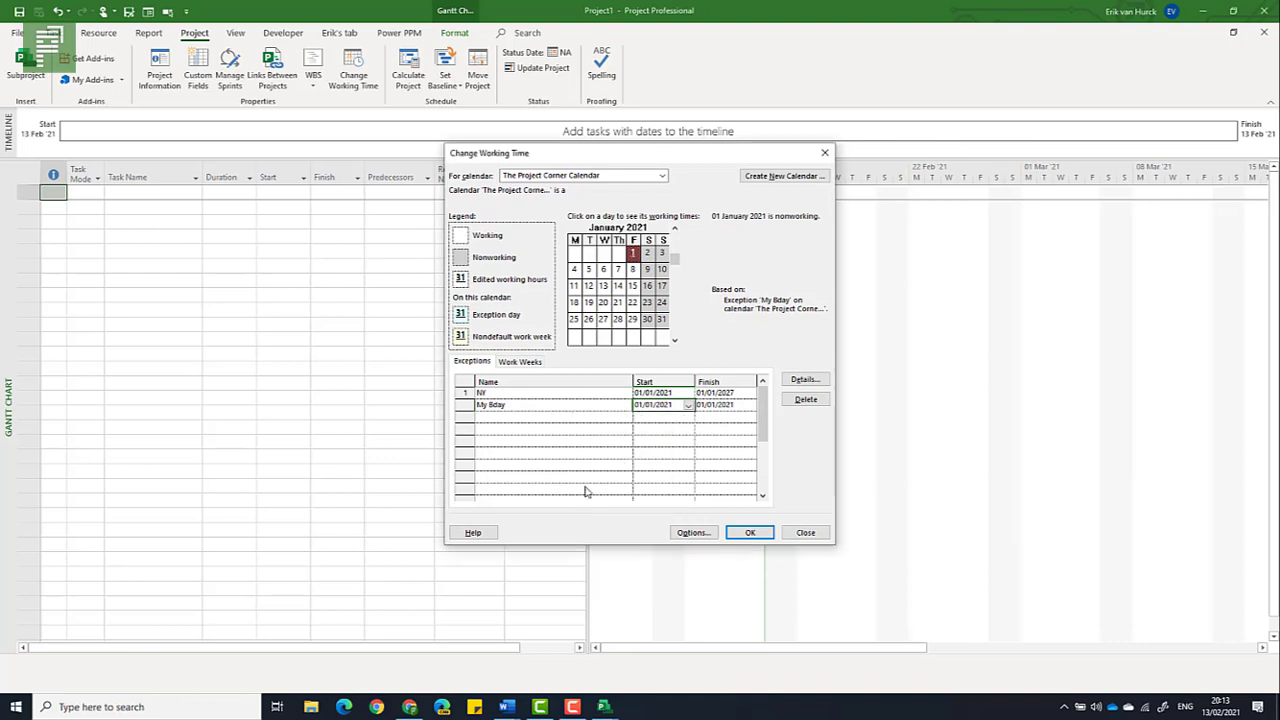
pyautogui.click(737, 404)
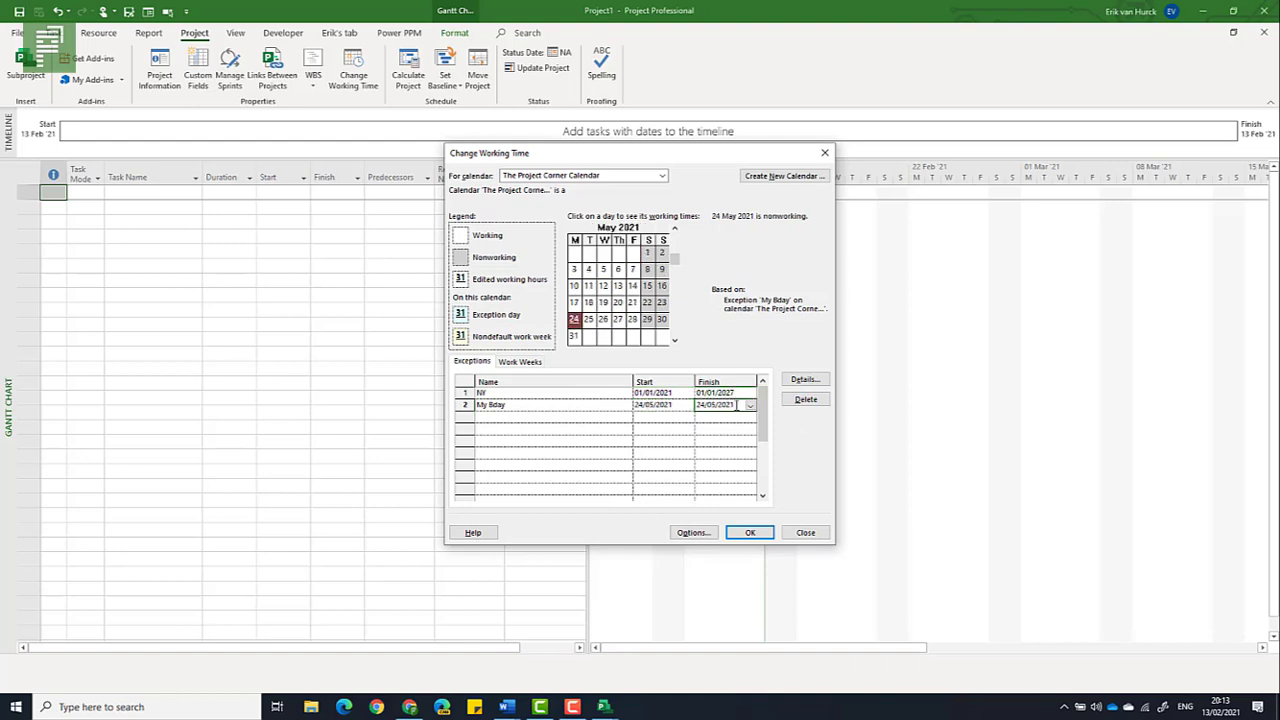
# - Make the My Bday exception recur yearly, ending after 40 occurrences, and save the working time changes
pyautogui.click(805, 379)
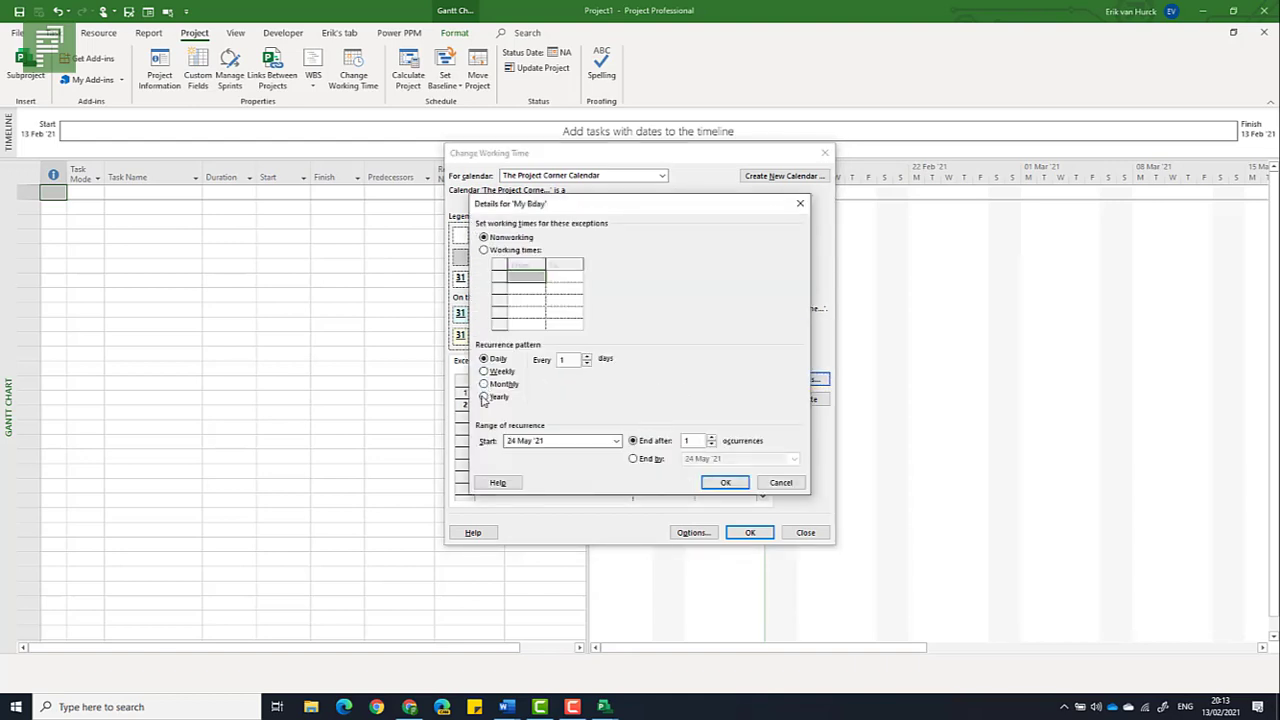
pyautogui.click(484, 397)
pyautogui.doubleClick(686, 440)
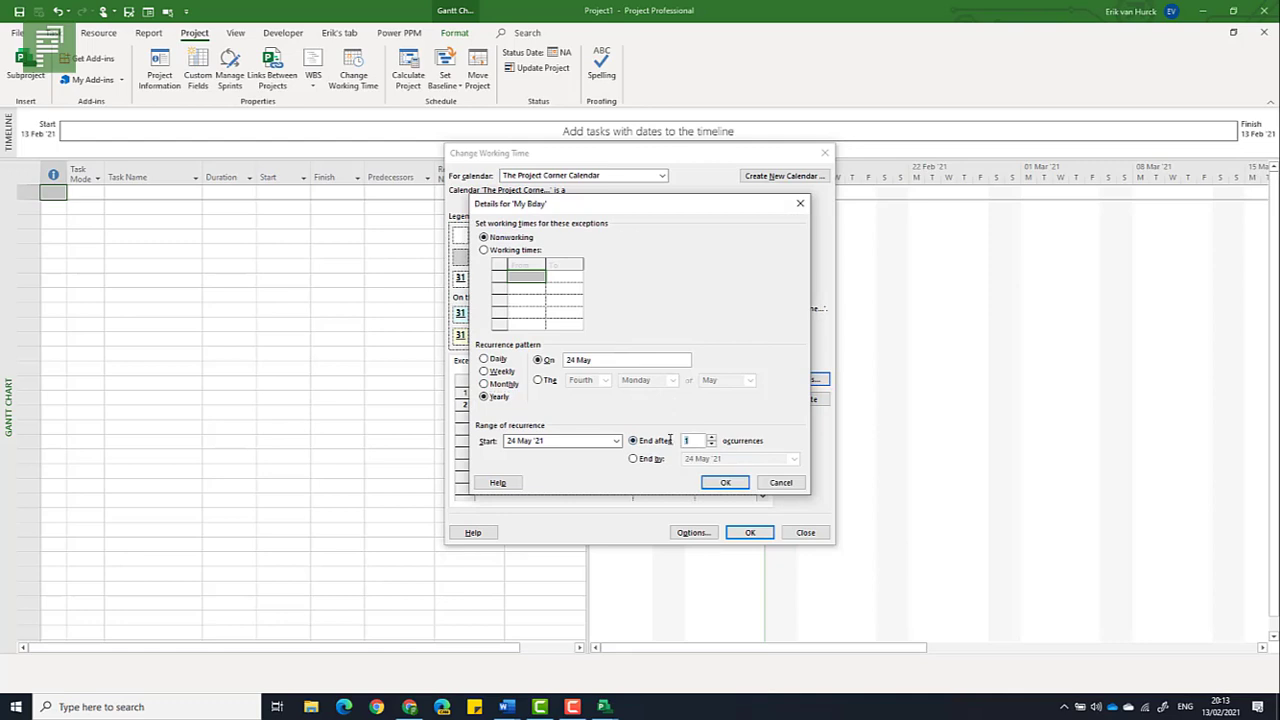
pyautogui.write('40')
pyautogui.click(725, 482)
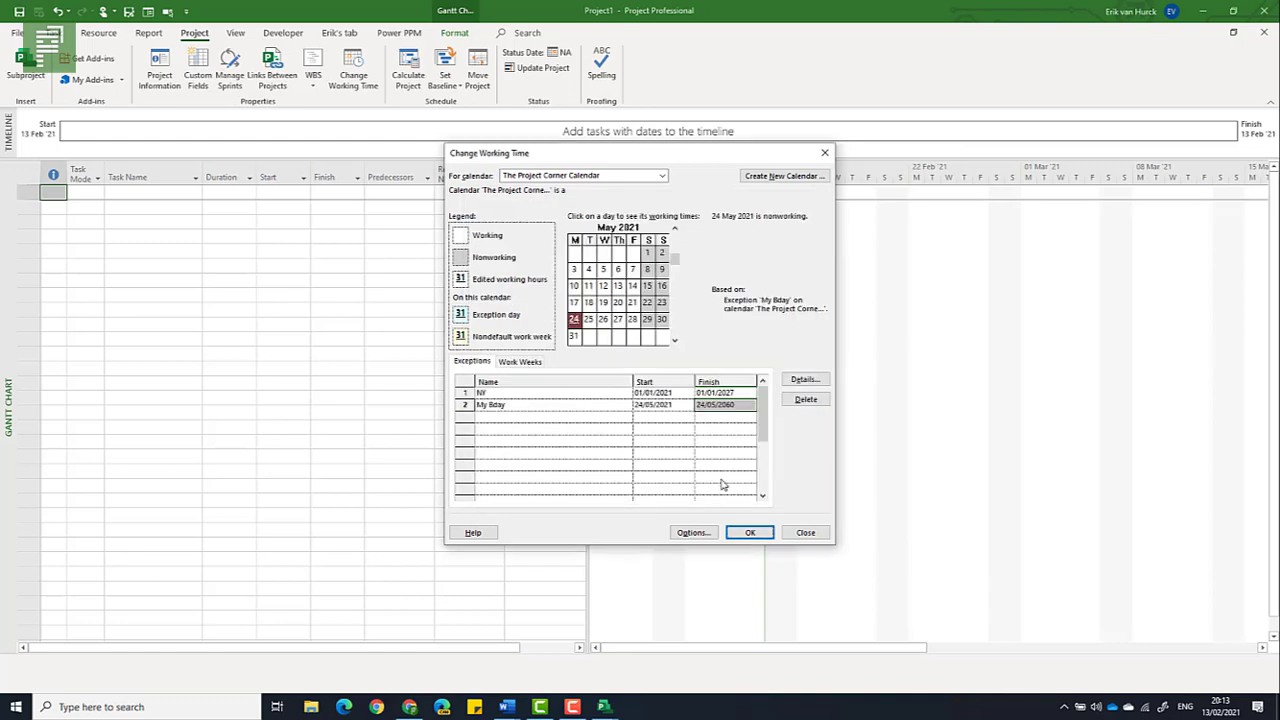
pyautogui.click(551, 452)
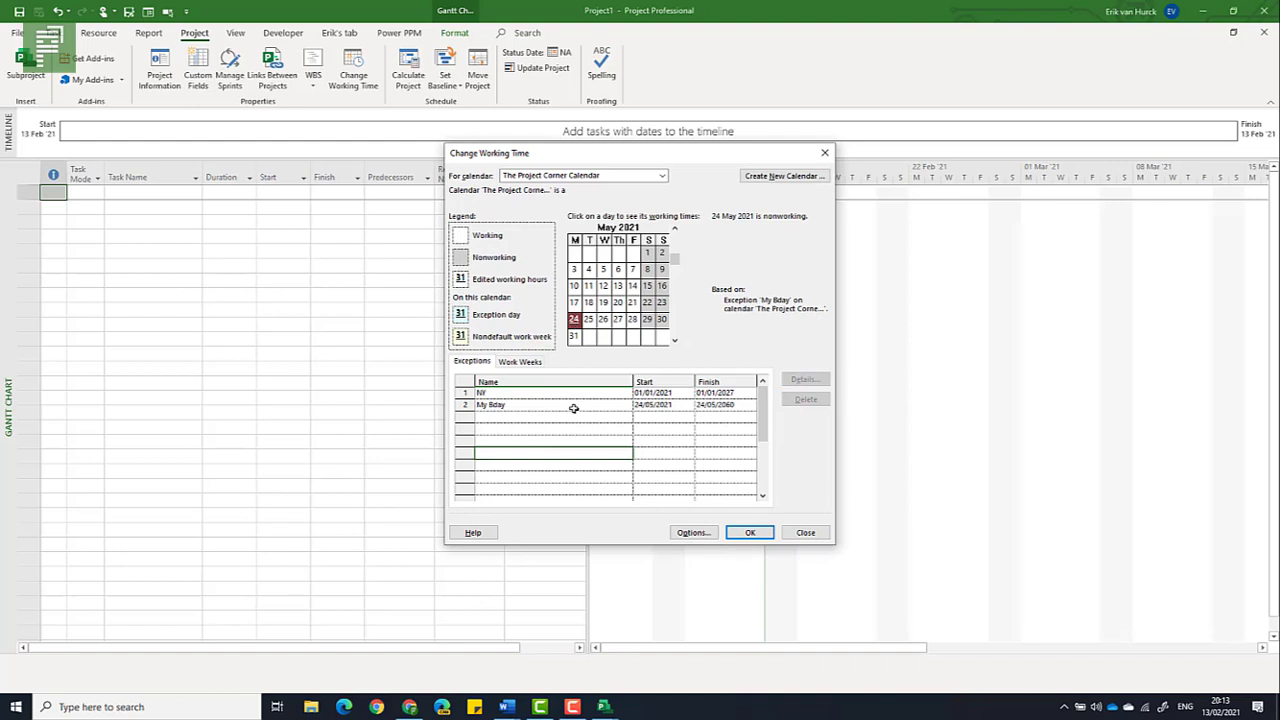
pyautogui.click(573, 406)
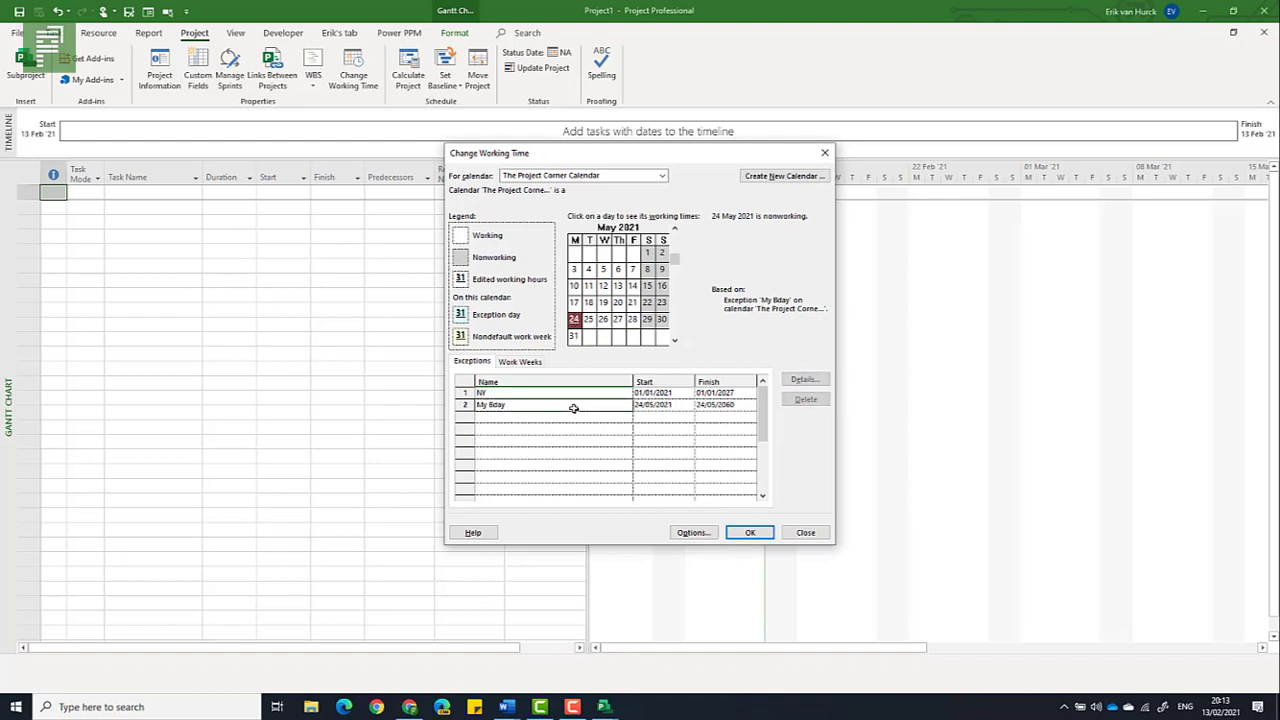
pyautogui.click(750, 533)
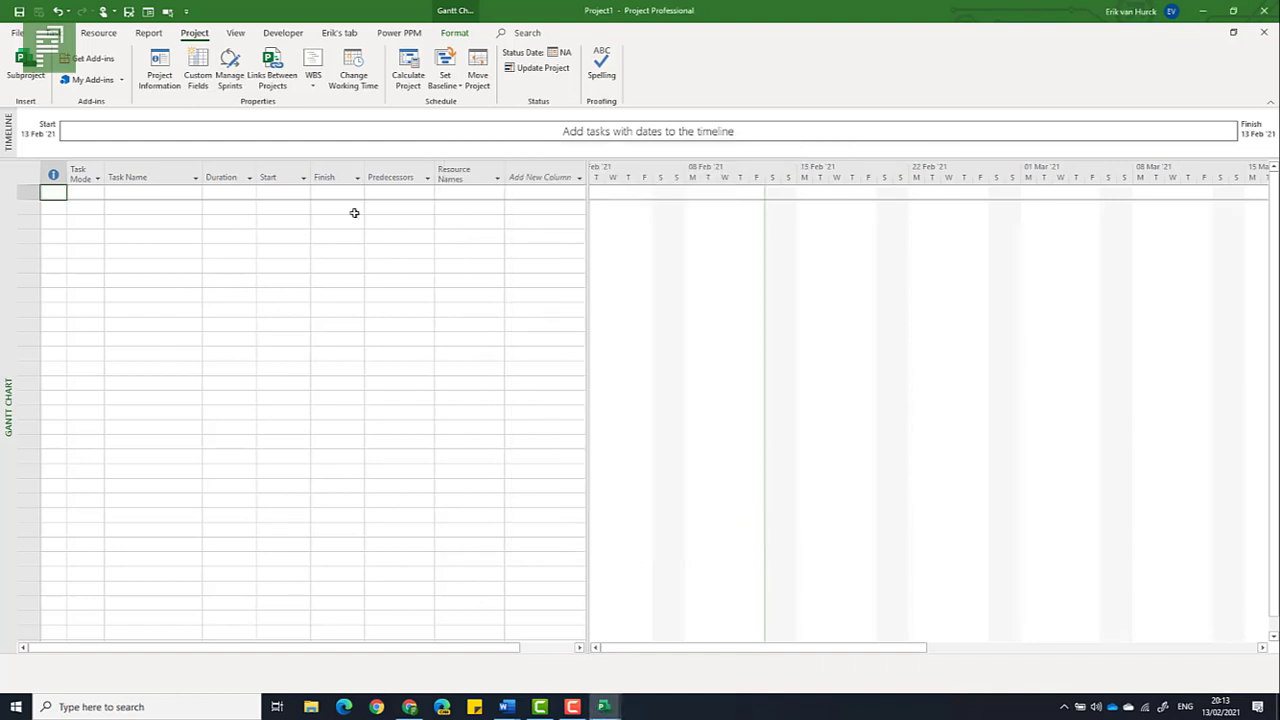
# - Set the project's calendar to The Project Corner Calendar in the project information
pyautogui.click(261, 193)
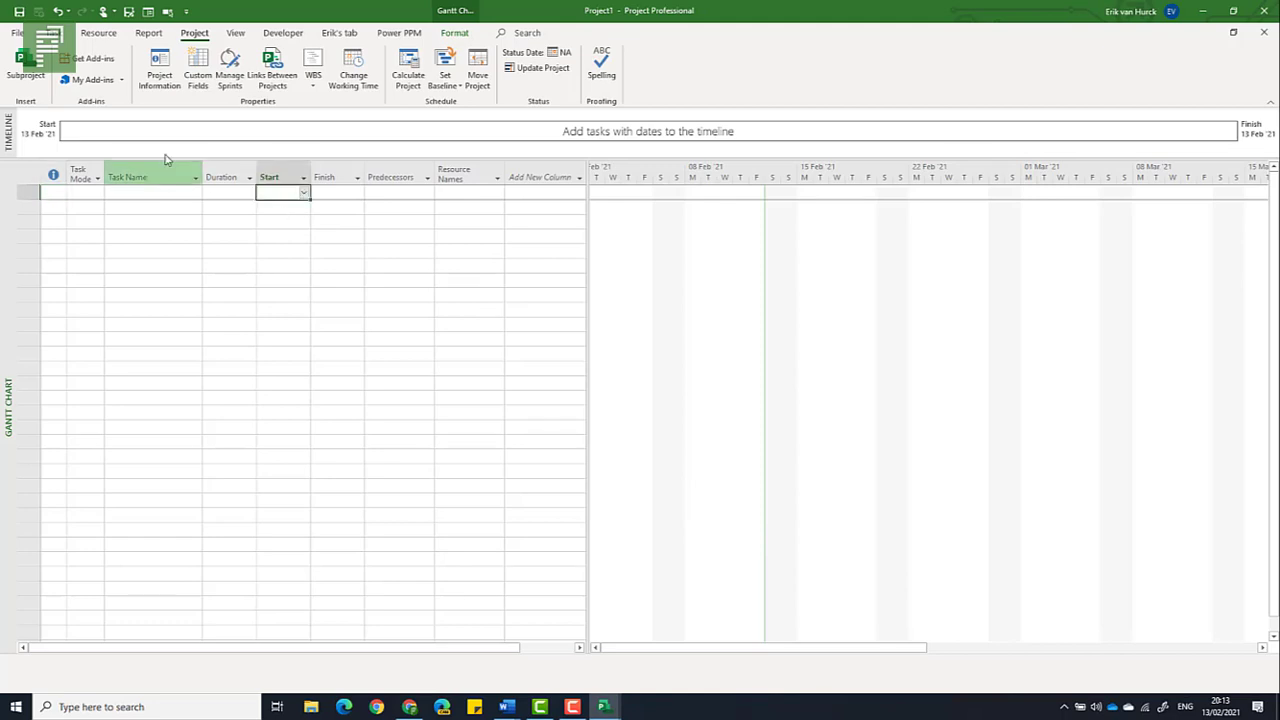
pyautogui.click(15, 34)
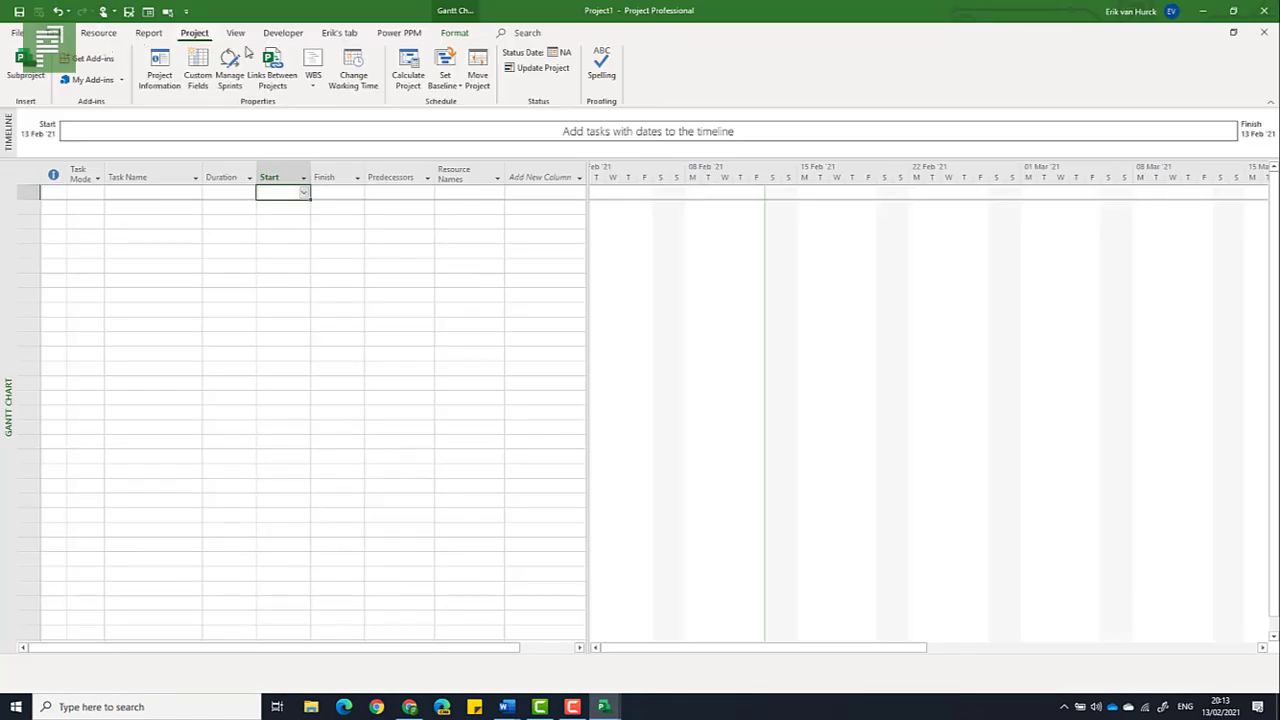
pyautogui.click(174, 63)
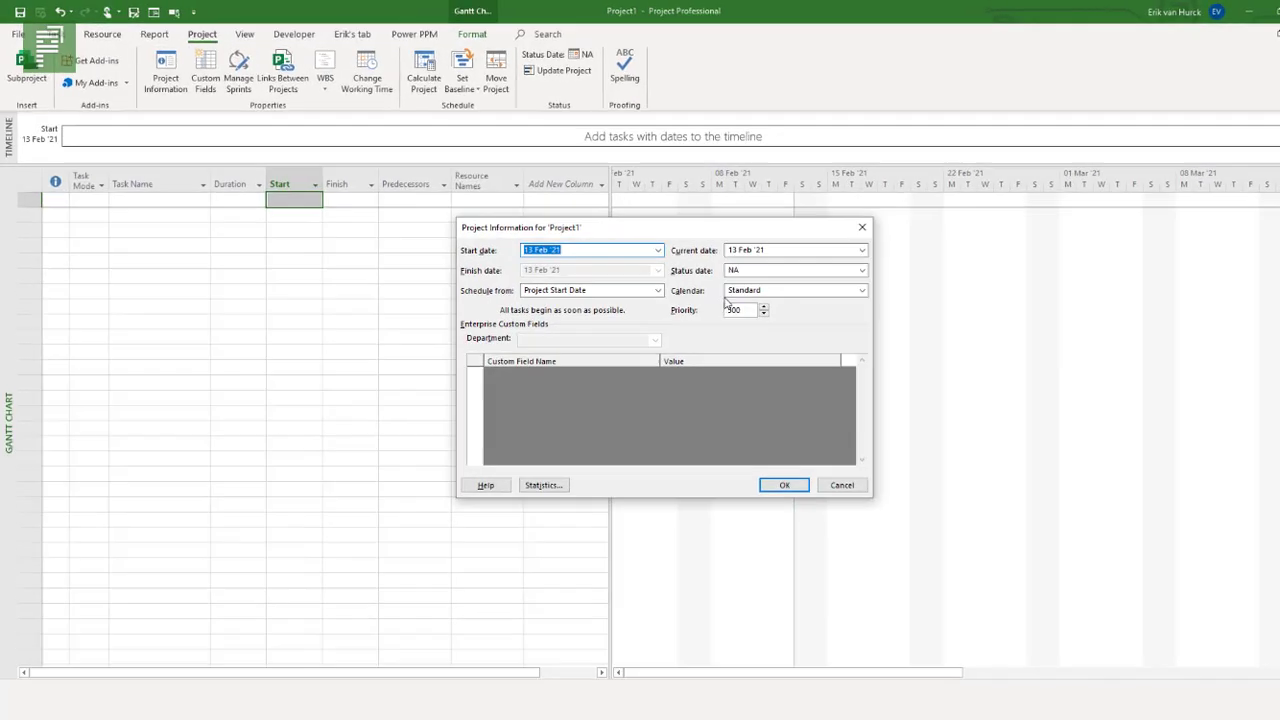
pyautogui.click(722, 276)
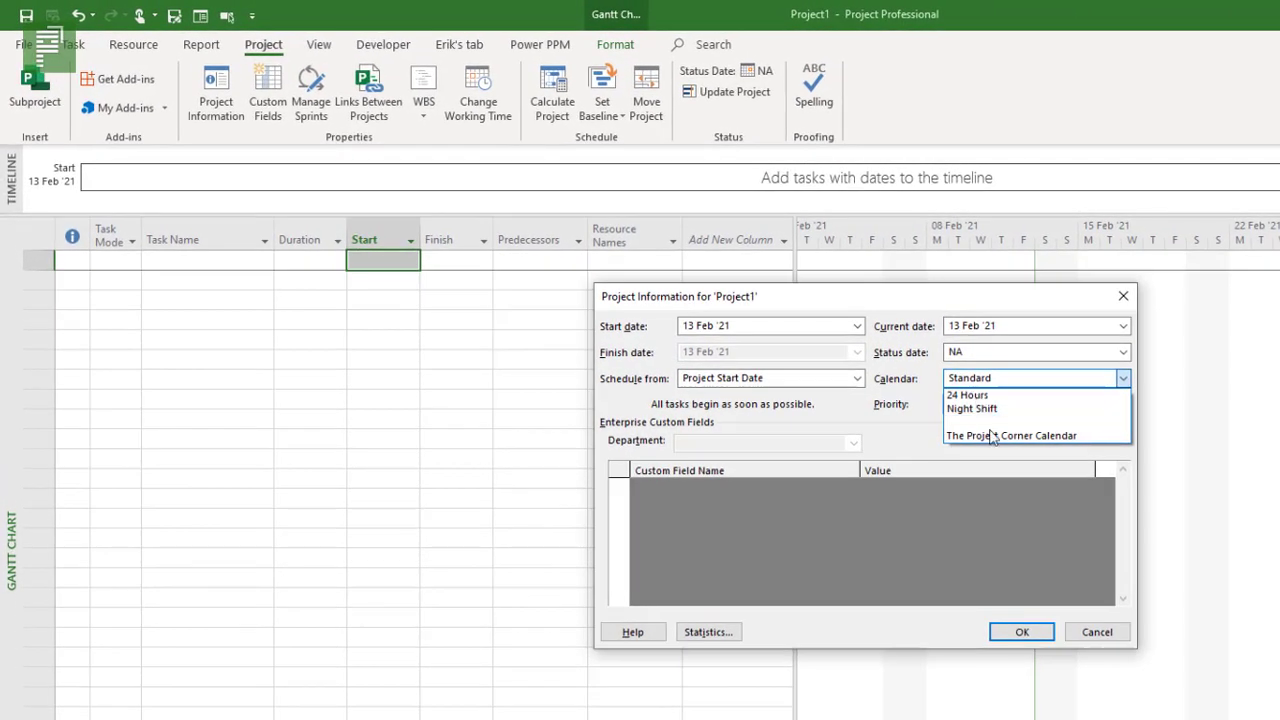
pyautogui.click(881, 419)
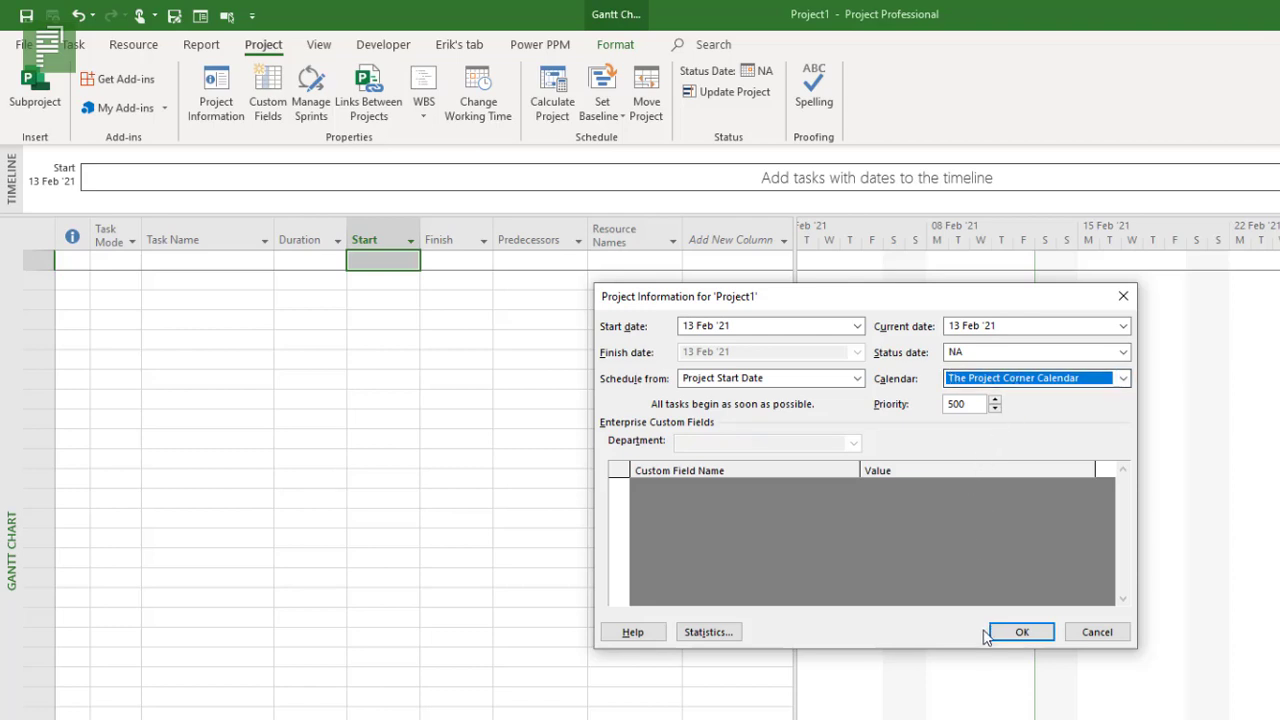
pyautogui.click(1019, 633)
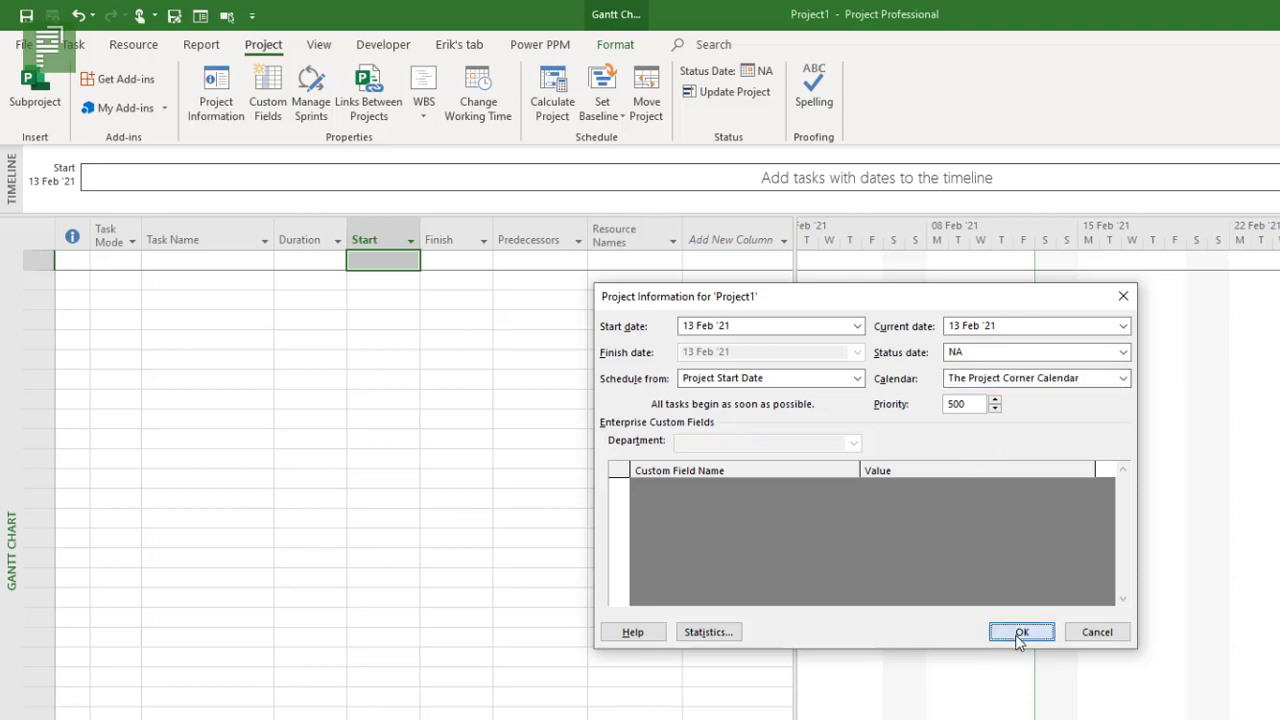
# - Save the project in the TPC folder as a Project Template (*.mpt) named "Base Calendar"
pyautogui.click(30, 44)
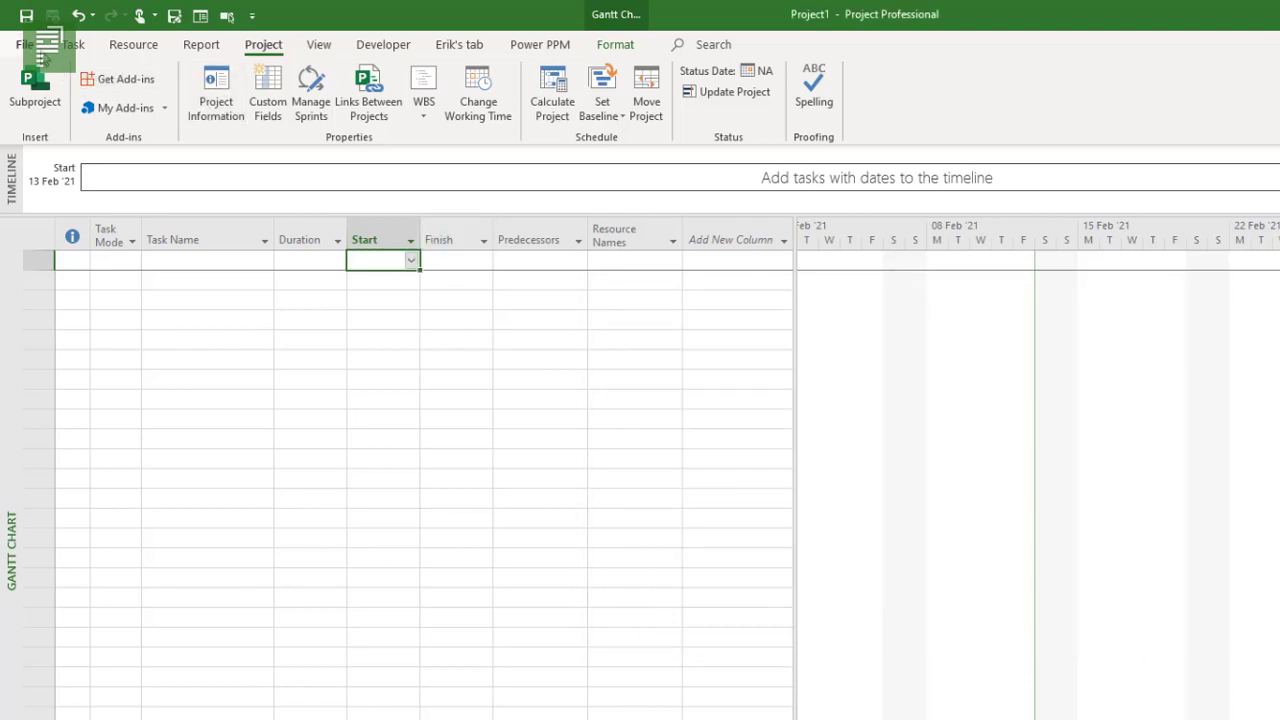
pyautogui.click(86, 286)
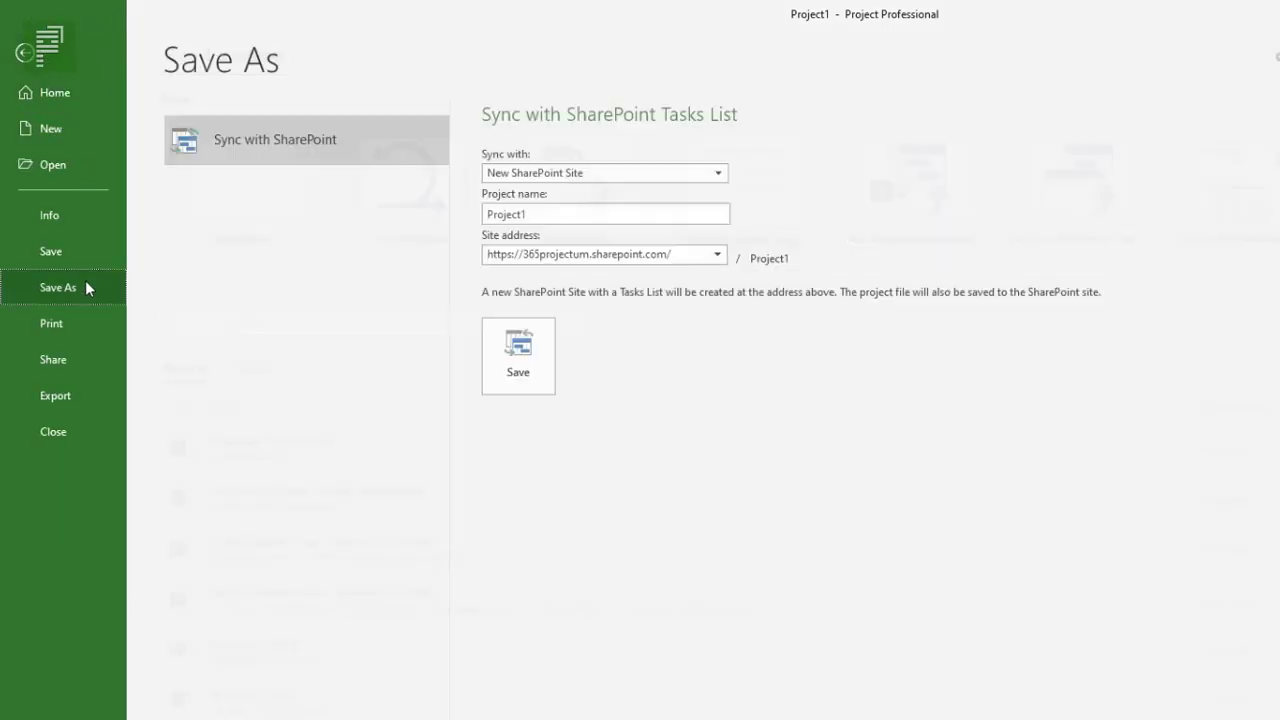
pyautogui.click(523, 208)
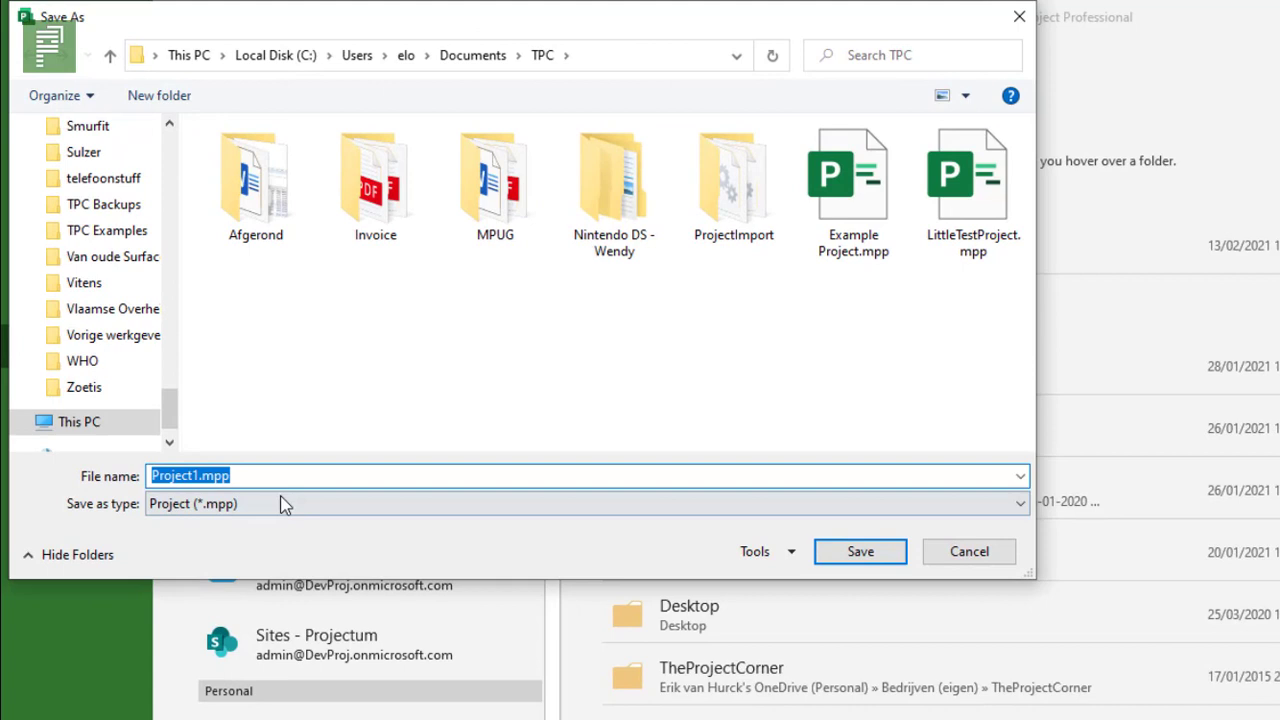
pyautogui.click(283, 505)
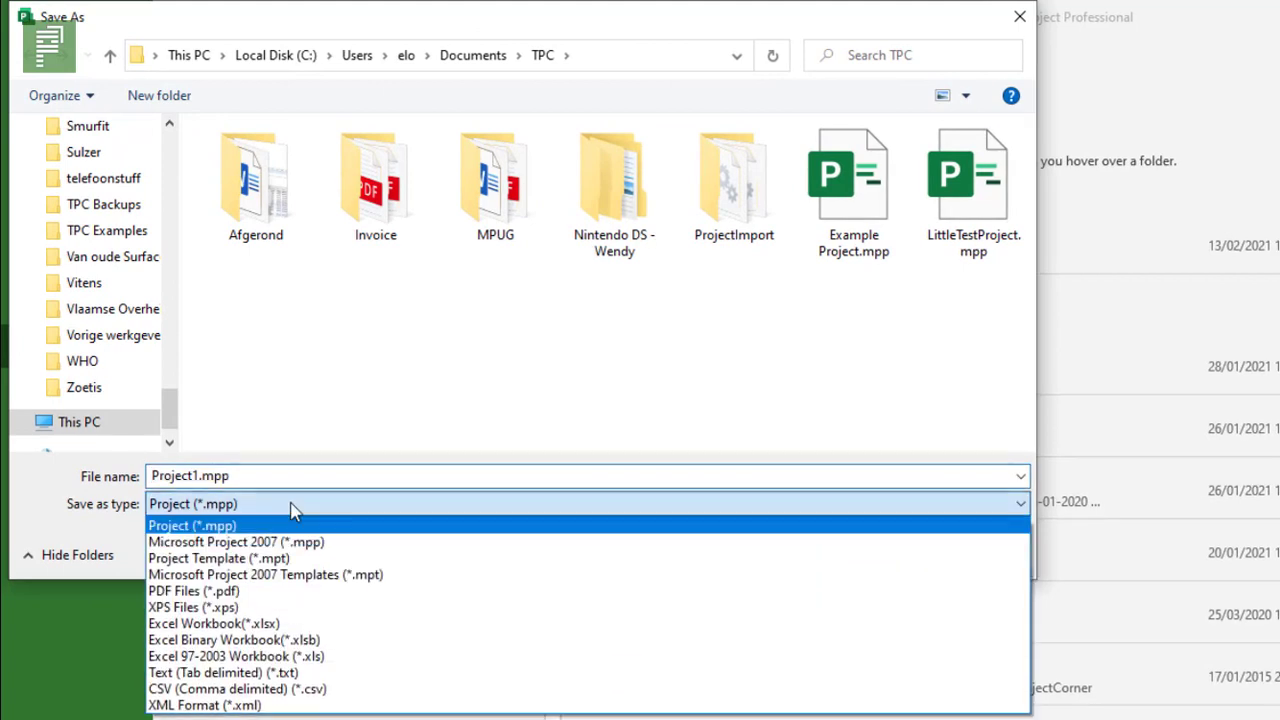
pyautogui.click(187, 561)
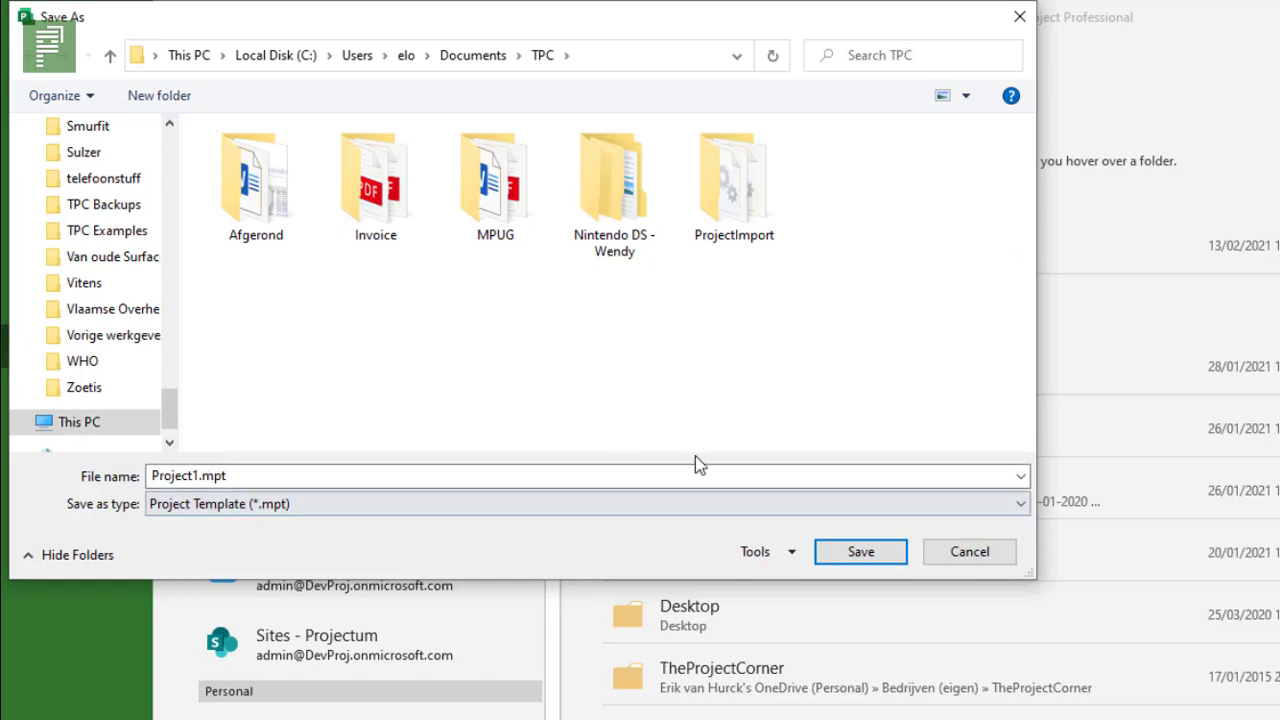
pyautogui.click(198, 476)
pyautogui.moveTo(199, 476); pyautogui.dragTo(134, 477)
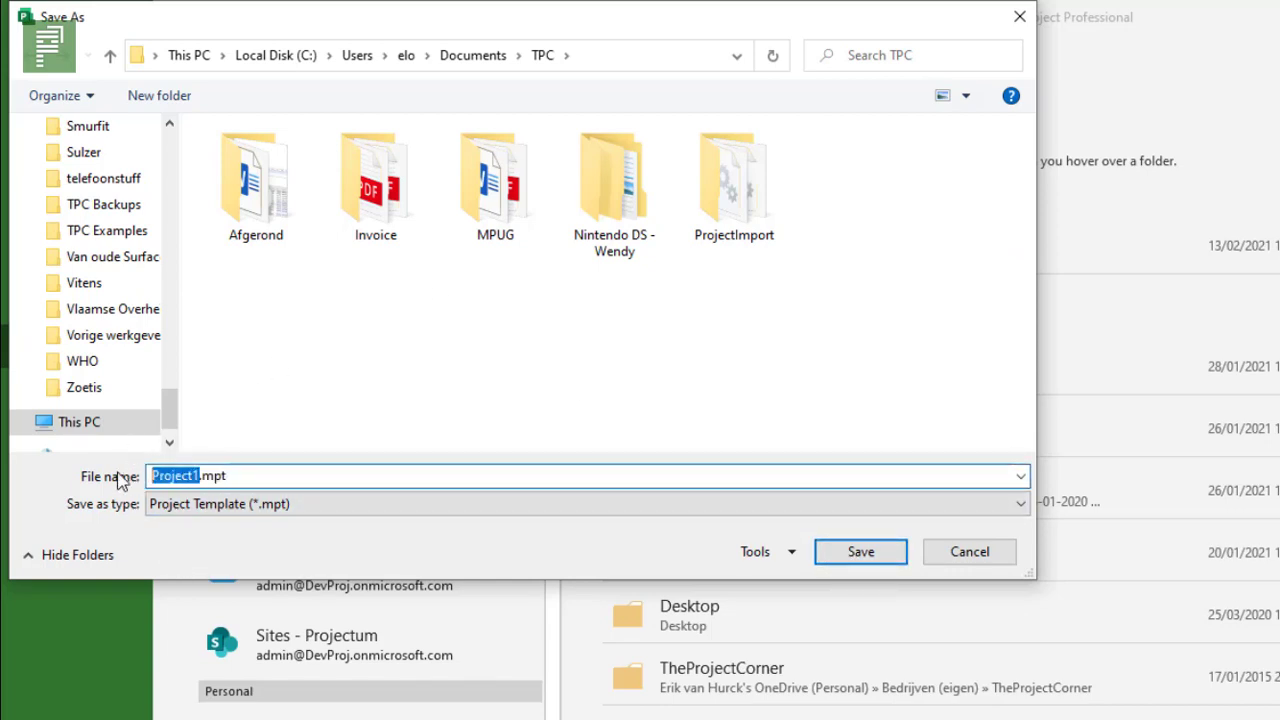
pyautogui.write('Base Ca')
pyautogui.write('lendar')
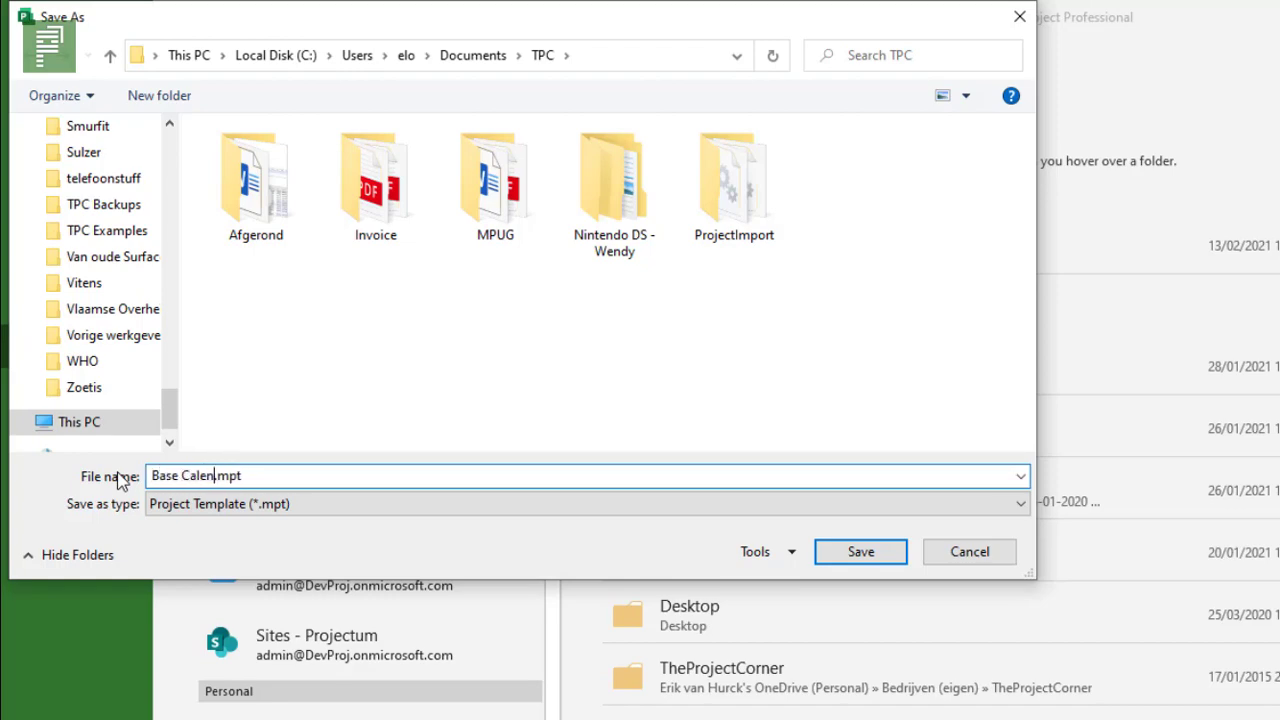
pyautogui.click(855, 553)
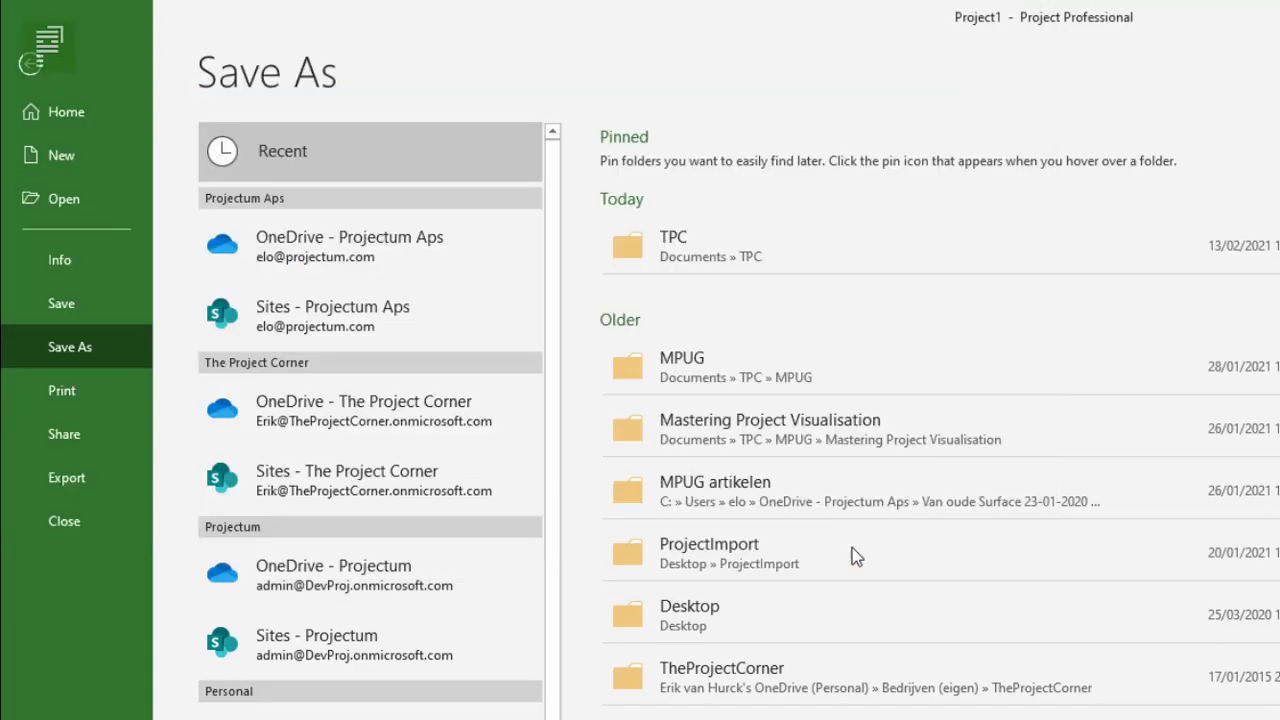
# - Choose baseline values, actual values, resource rates, fixed costs and Project Web App publishing status for removal, and save the template
pyautogui.click(960, 550)
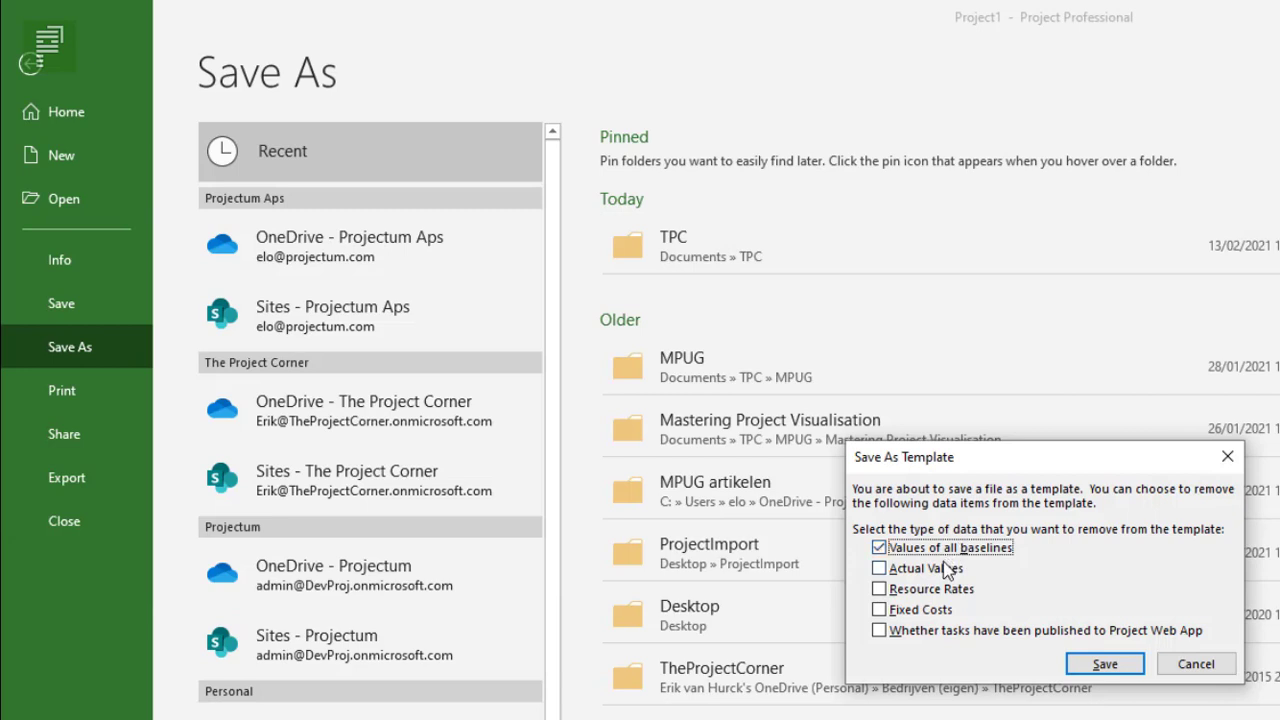
pyautogui.click(944, 567)
pyautogui.click(917, 613)
pyautogui.click(928, 589)
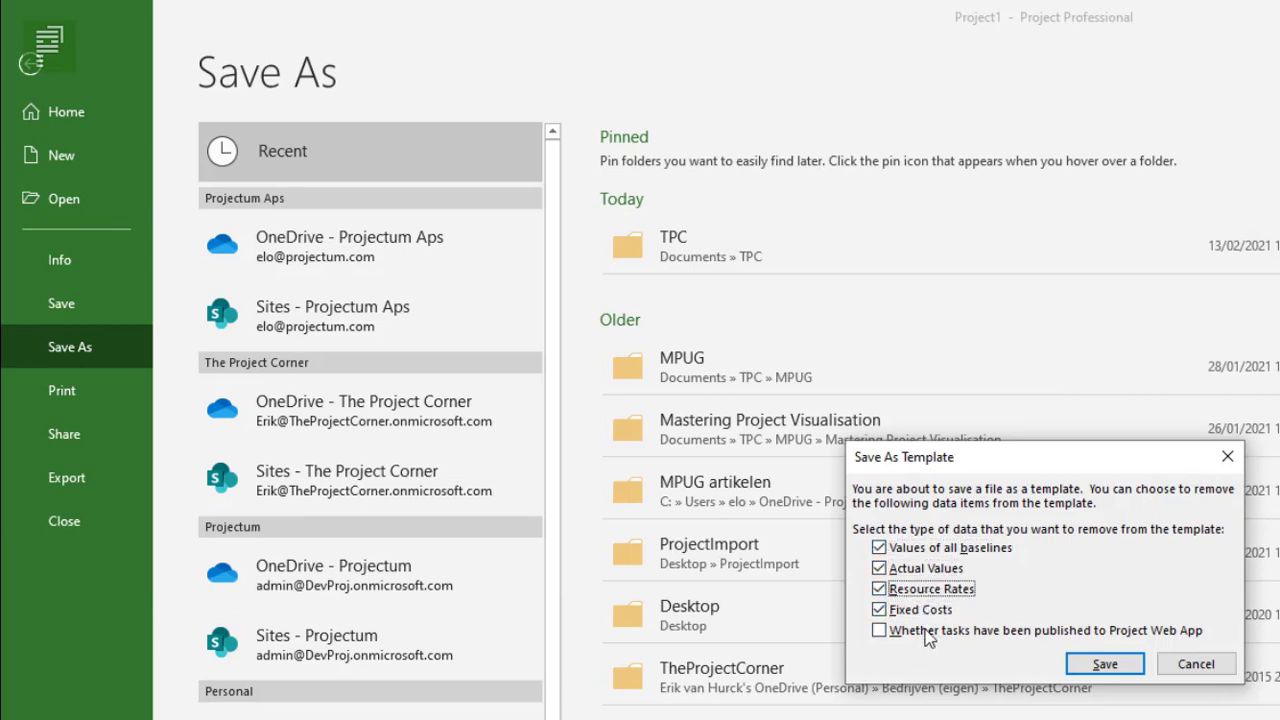
pyautogui.click(928, 632)
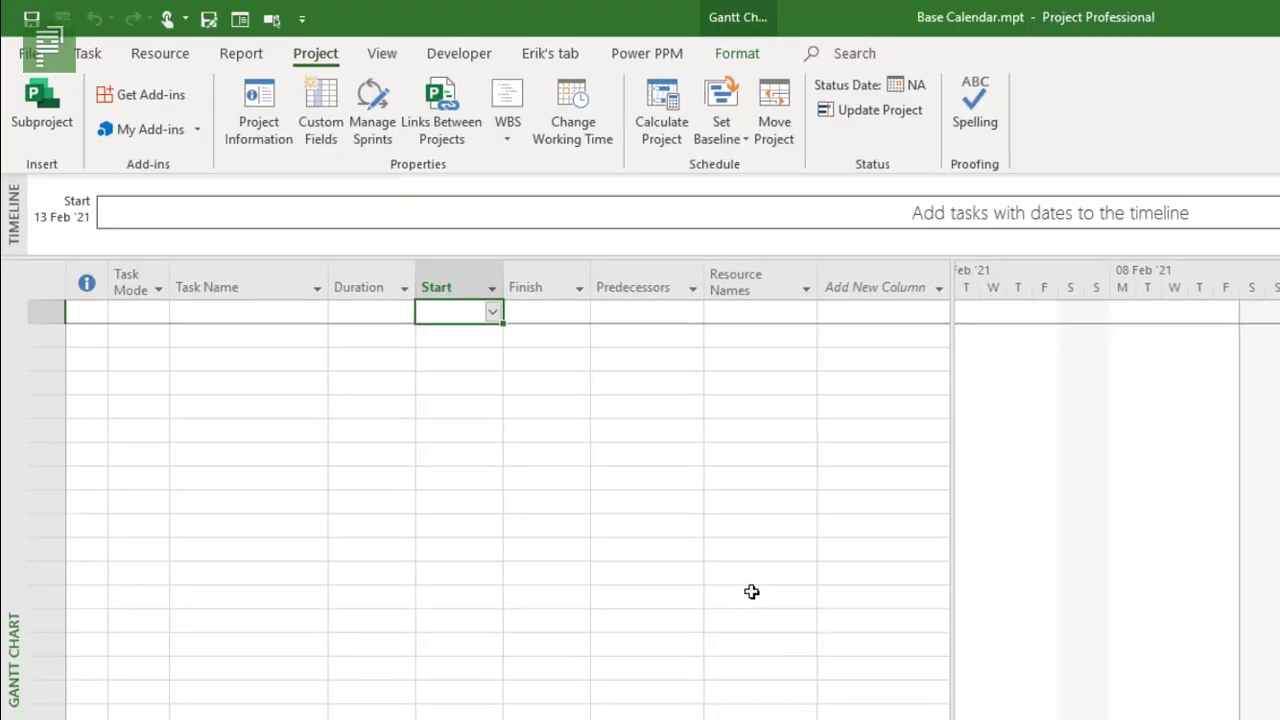
pyautogui.click(1068, 668)
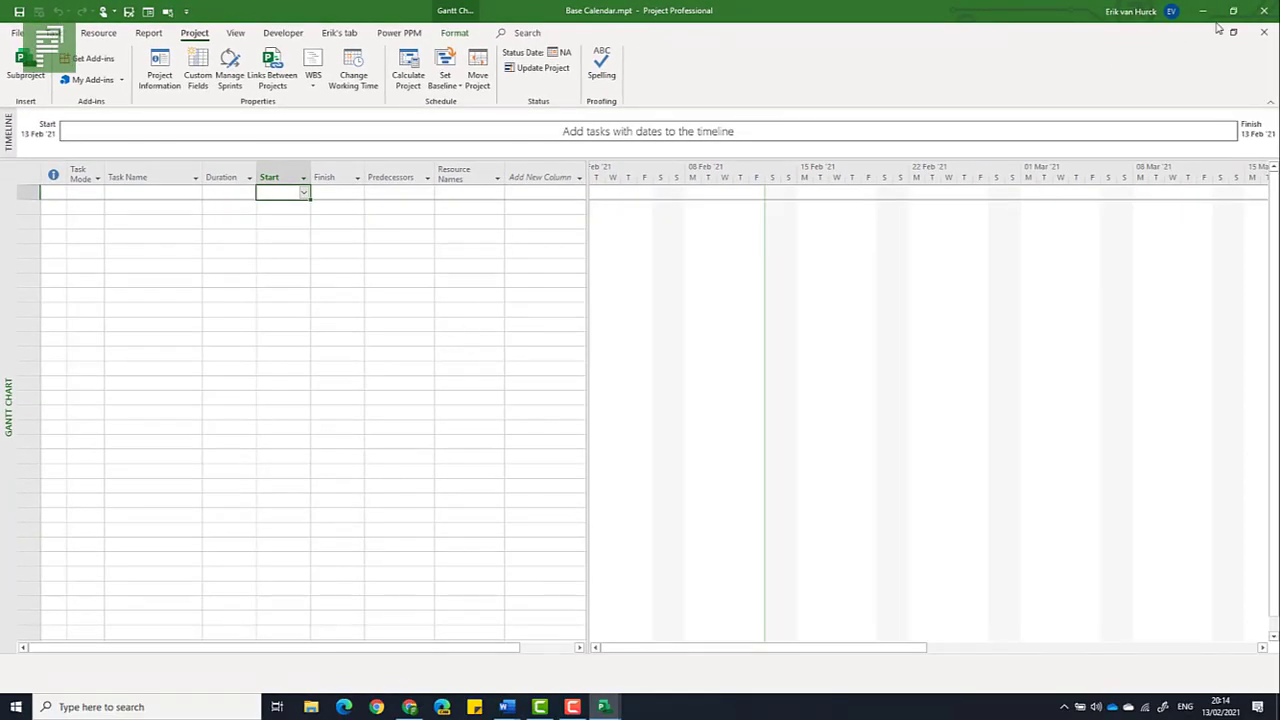
# - Close the Base Calendar template while keeping Example Project open
pyautogui.click(1262, 12)
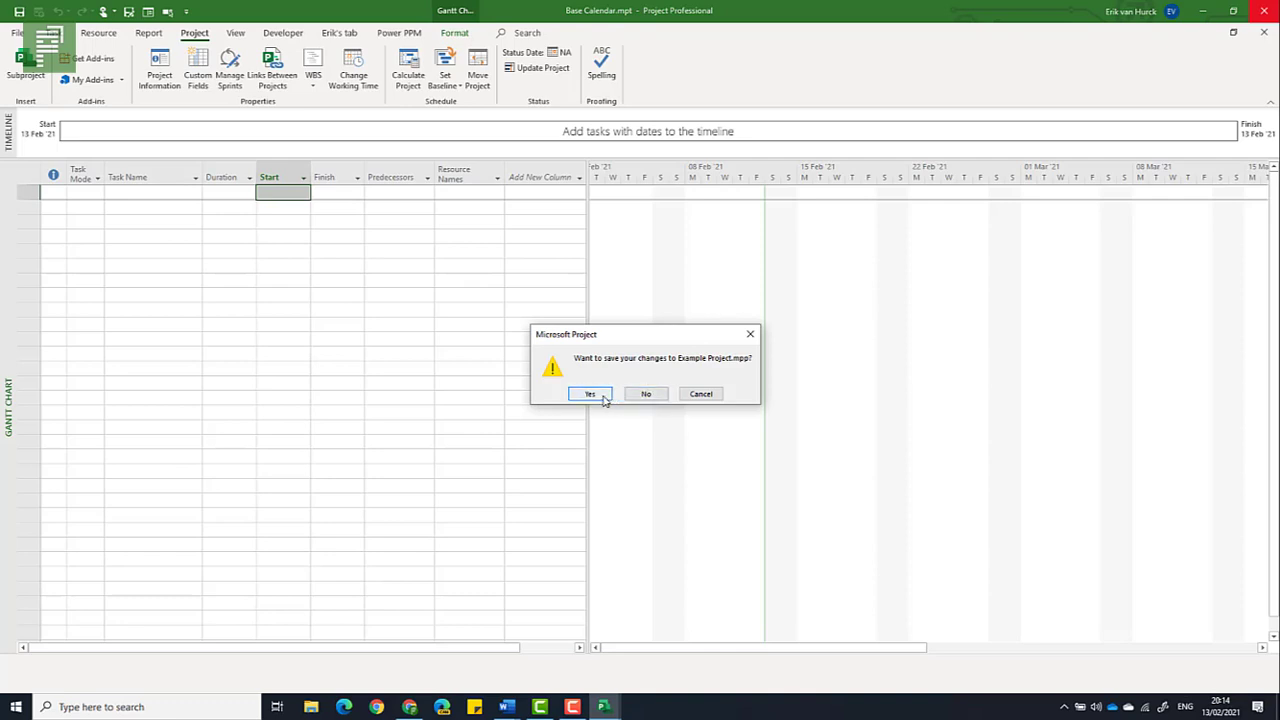
pyautogui.click(689, 395)
pyautogui.click(1264, 32)
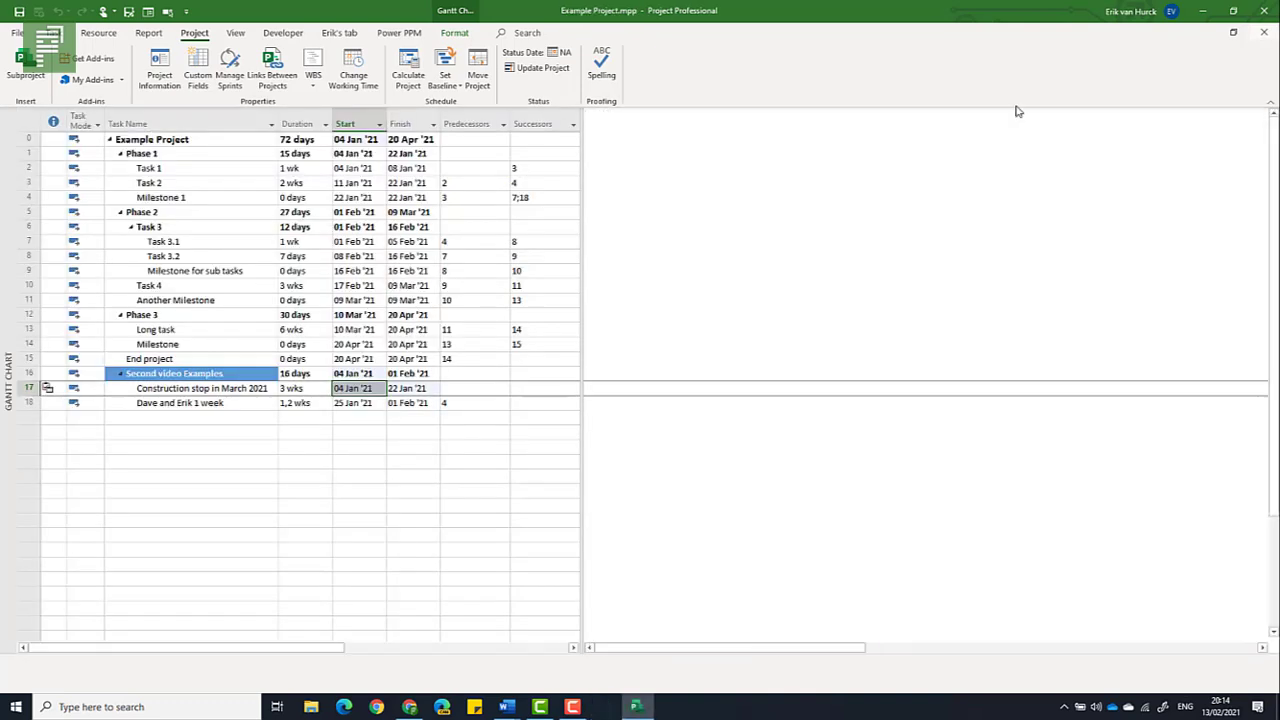
# - Start a new project from the recent Base Calendar.mpt template file in File Explorer
pyautogui.click(352, 240)
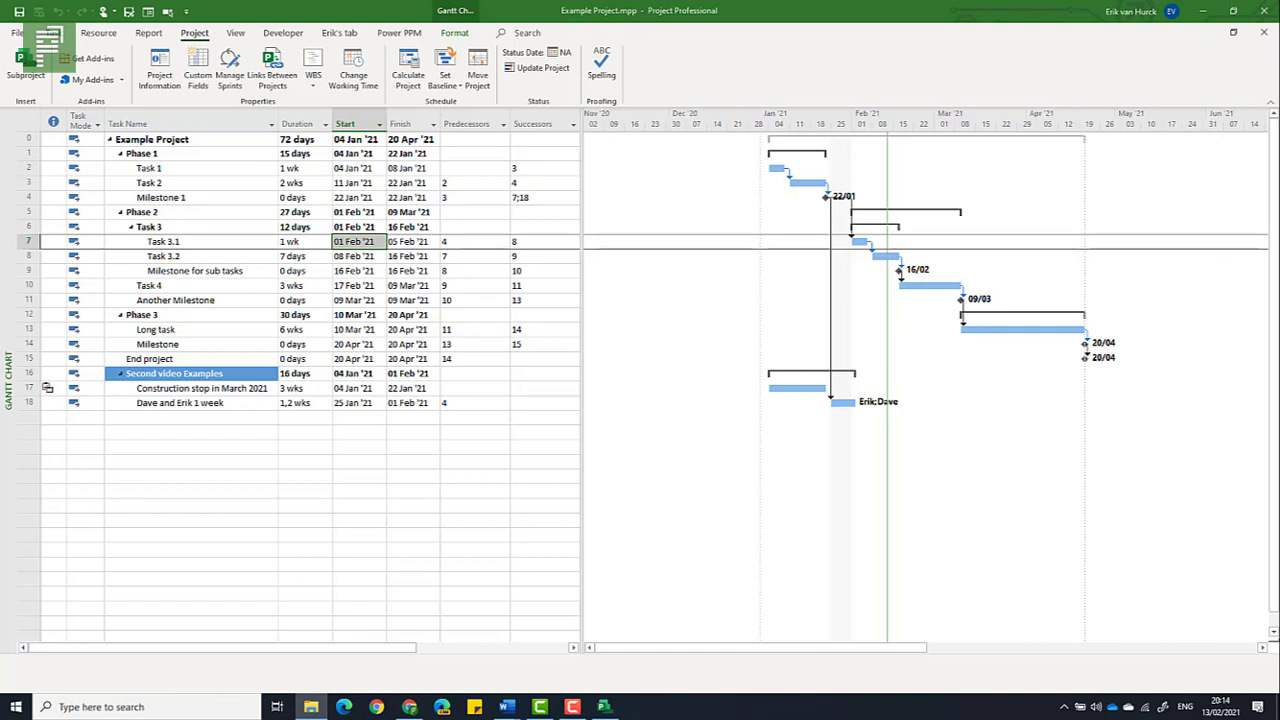
pyautogui.click(311, 707)
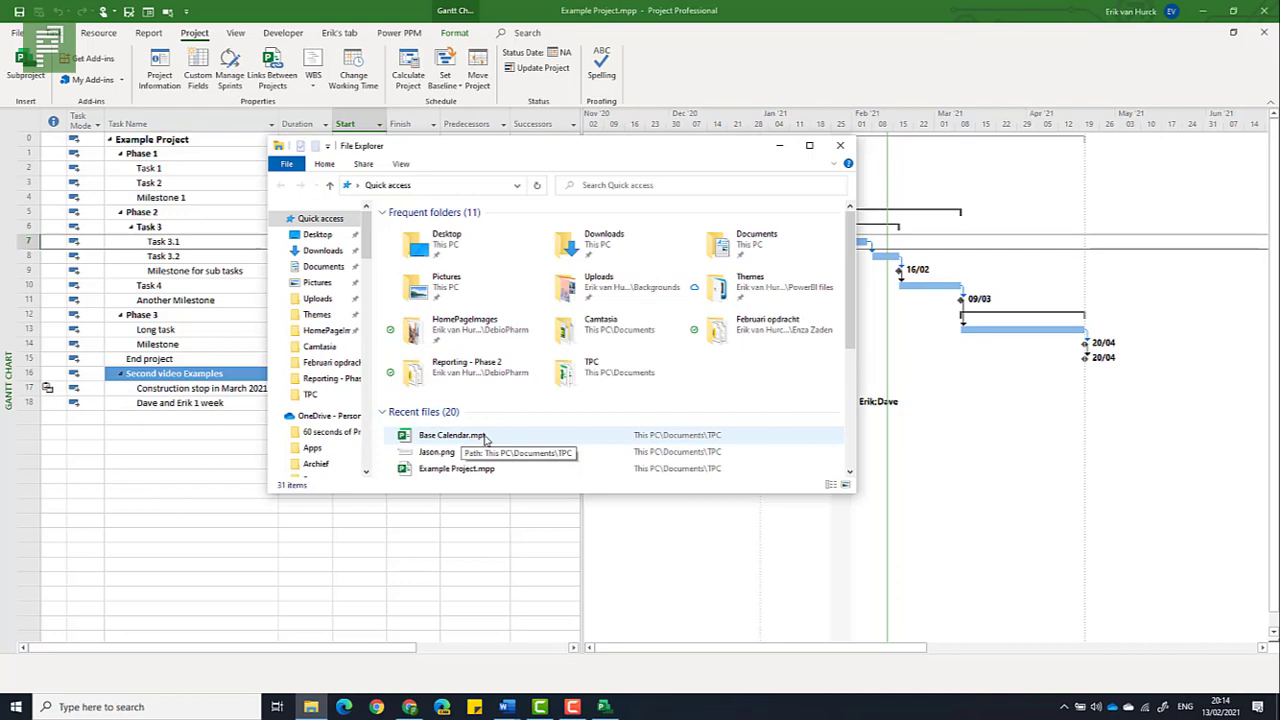
pyautogui.doubleClick(452, 436)
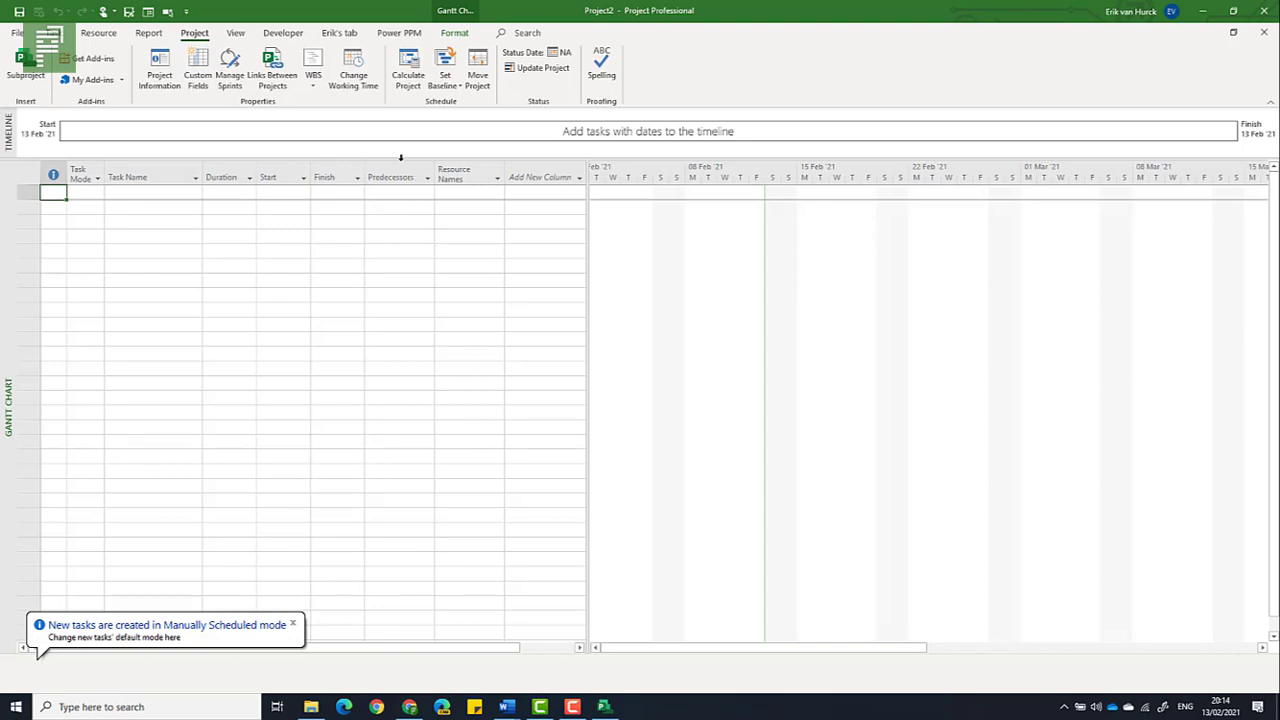
# - Set the new project's start date to 01 Jan 2021 in the project information
pyautogui.click(177, 79)
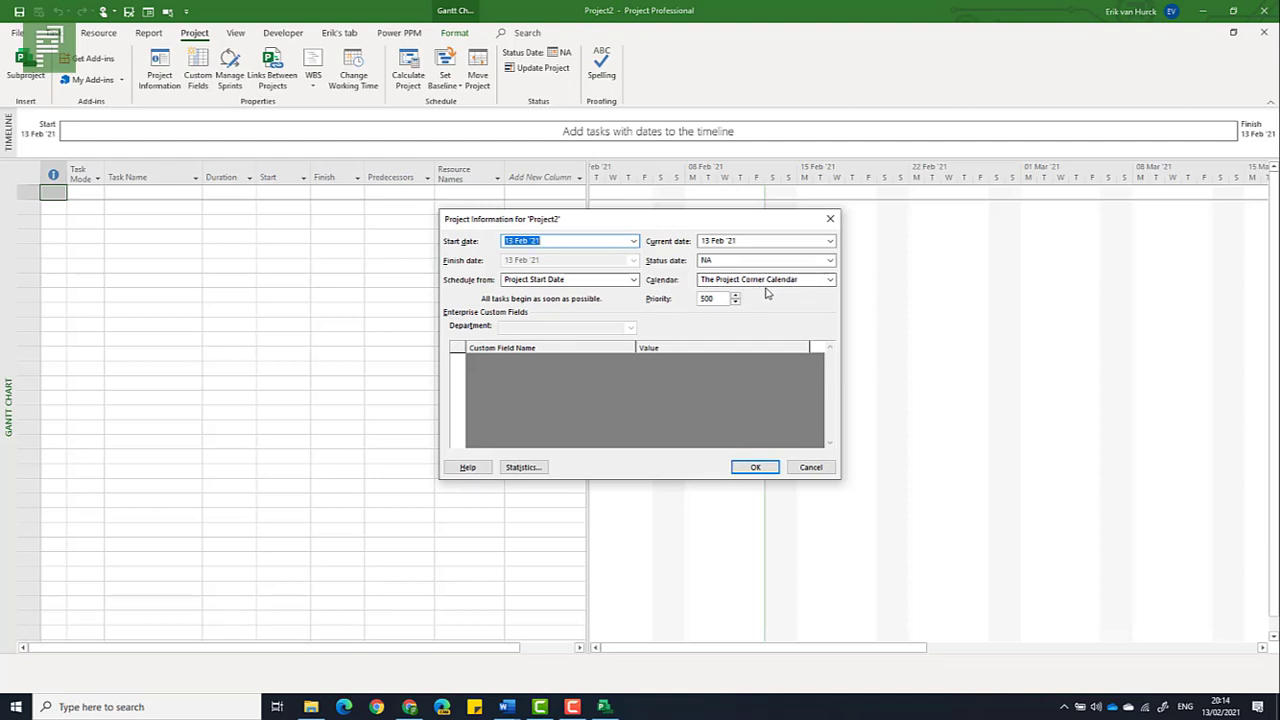
pyautogui.click(634, 241)
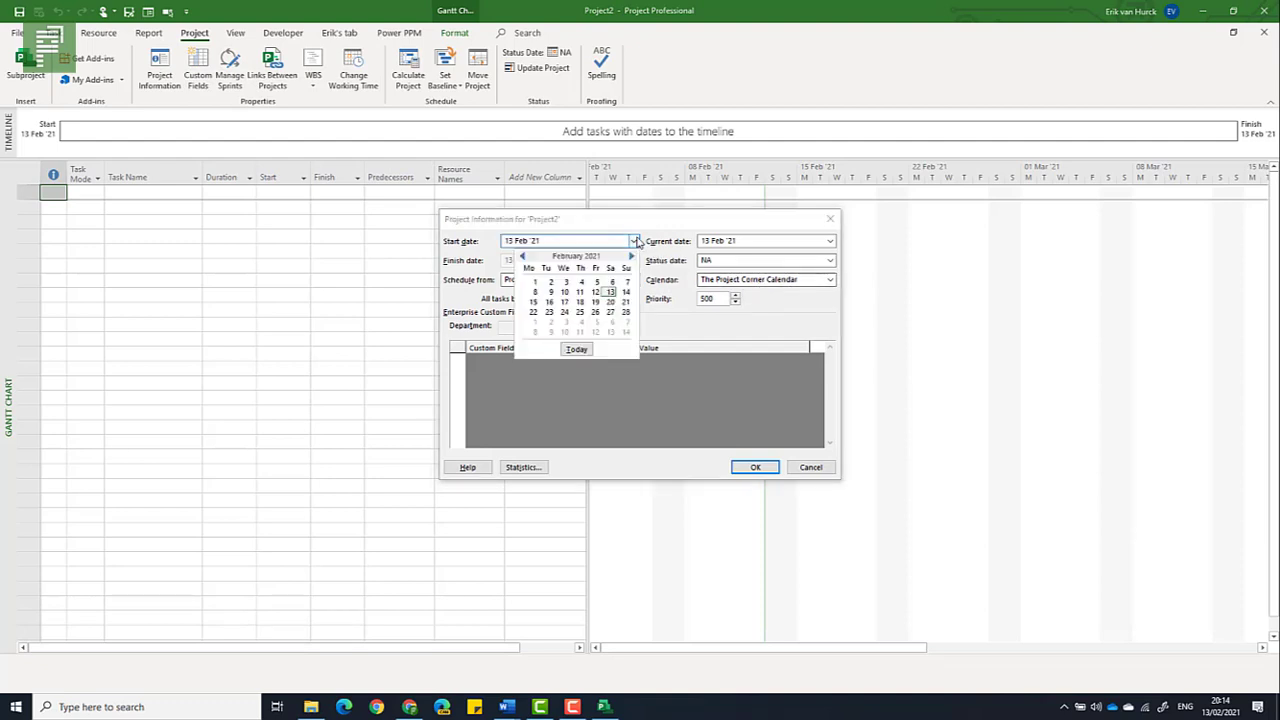
pyautogui.click(523, 257)
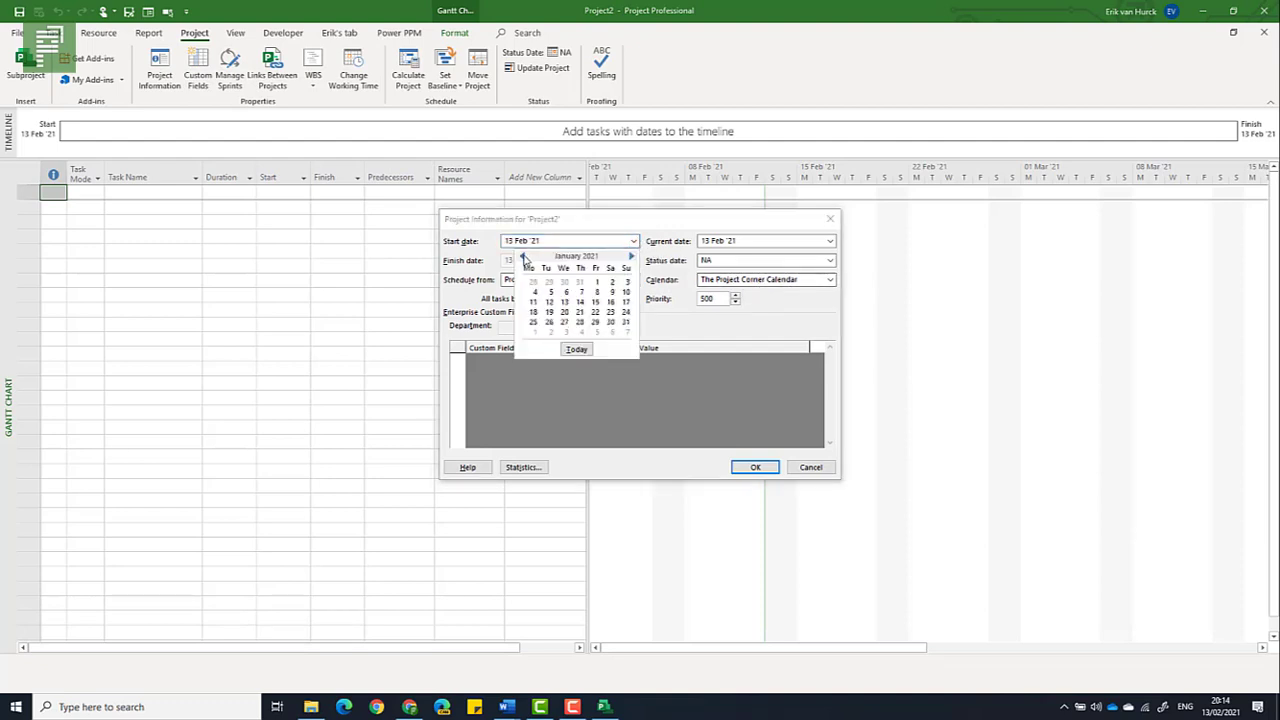
pyautogui.click(596, 282)
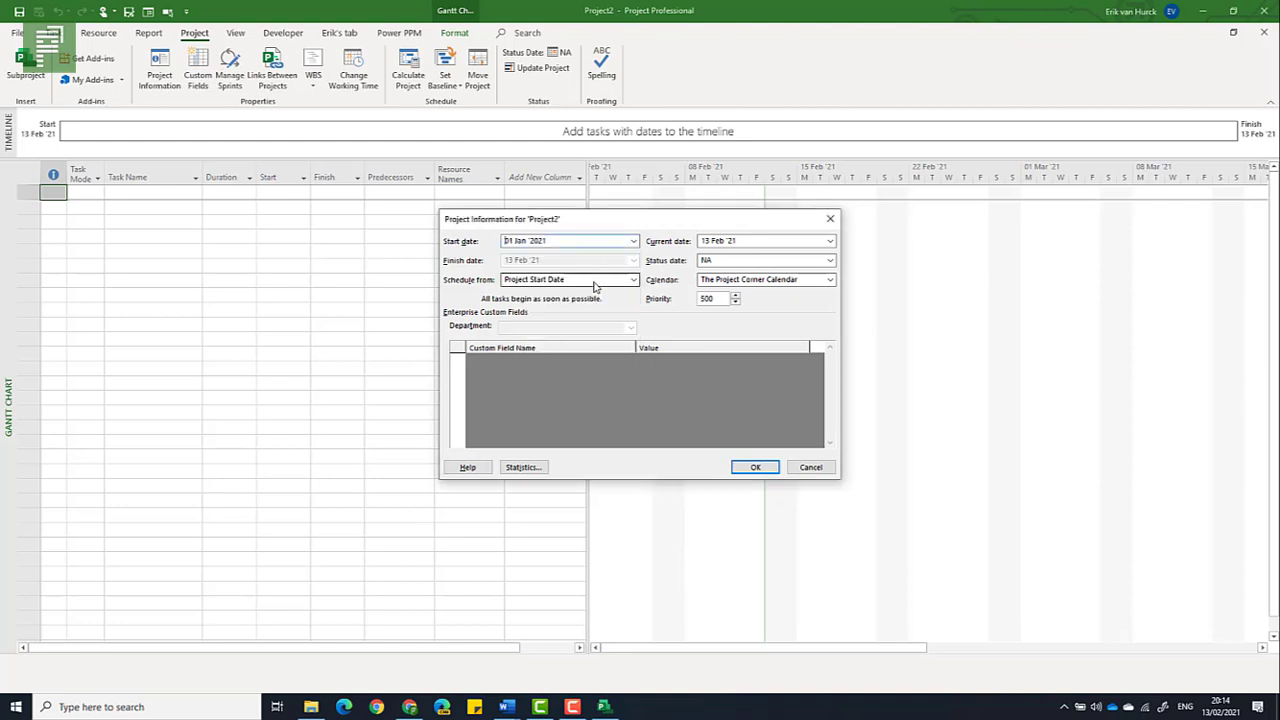
pyautogui.click(752, 467)
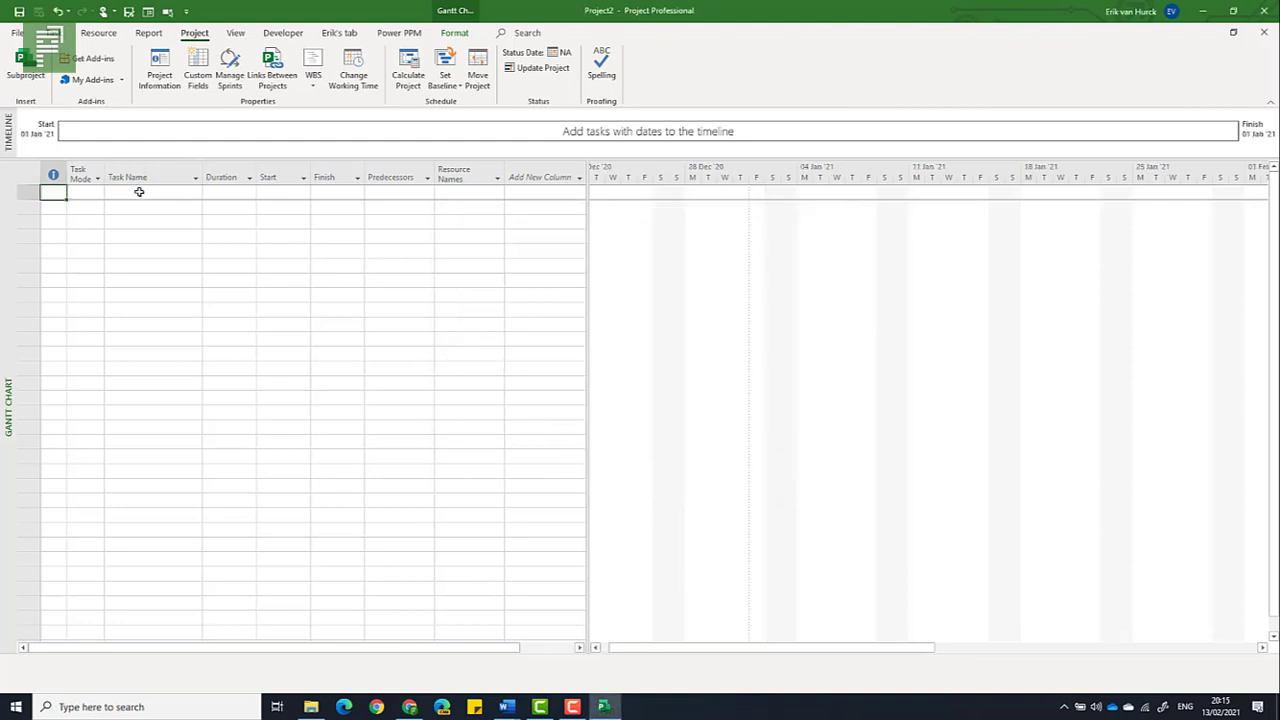
# - Add a task named "Task" with a duration of 1w and set its task mode to Auto Scheduled
pyautogui.click(140, 192)
pyautogui.write('T')
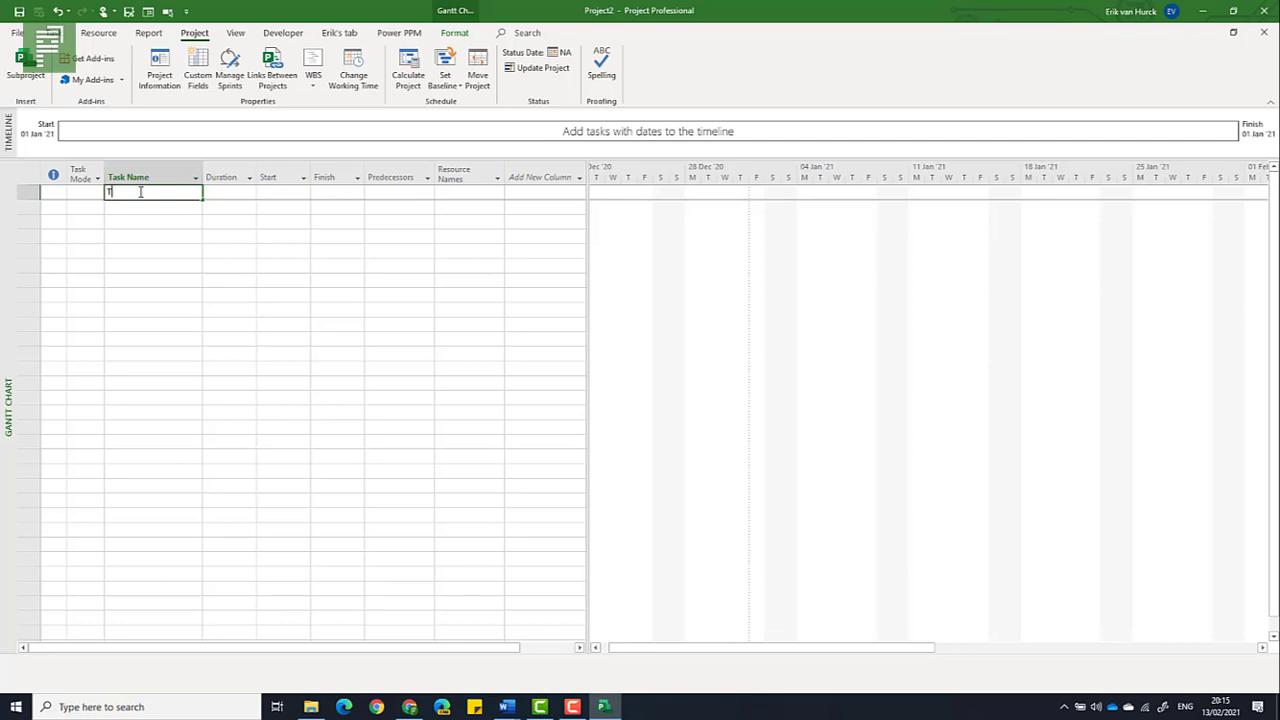
pyautogui.write('ask')
pyautogui.press('Tab')
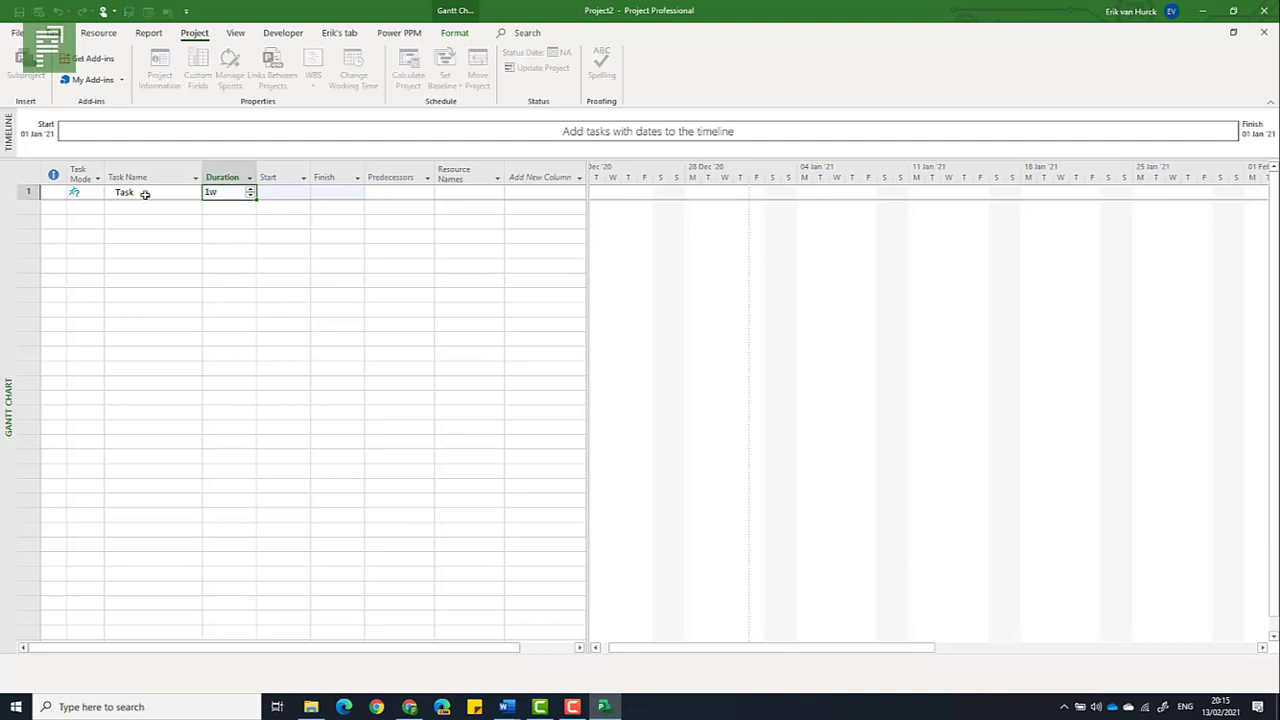
pyautogui.click(81, 192)
pyautogui.click(98, 193)
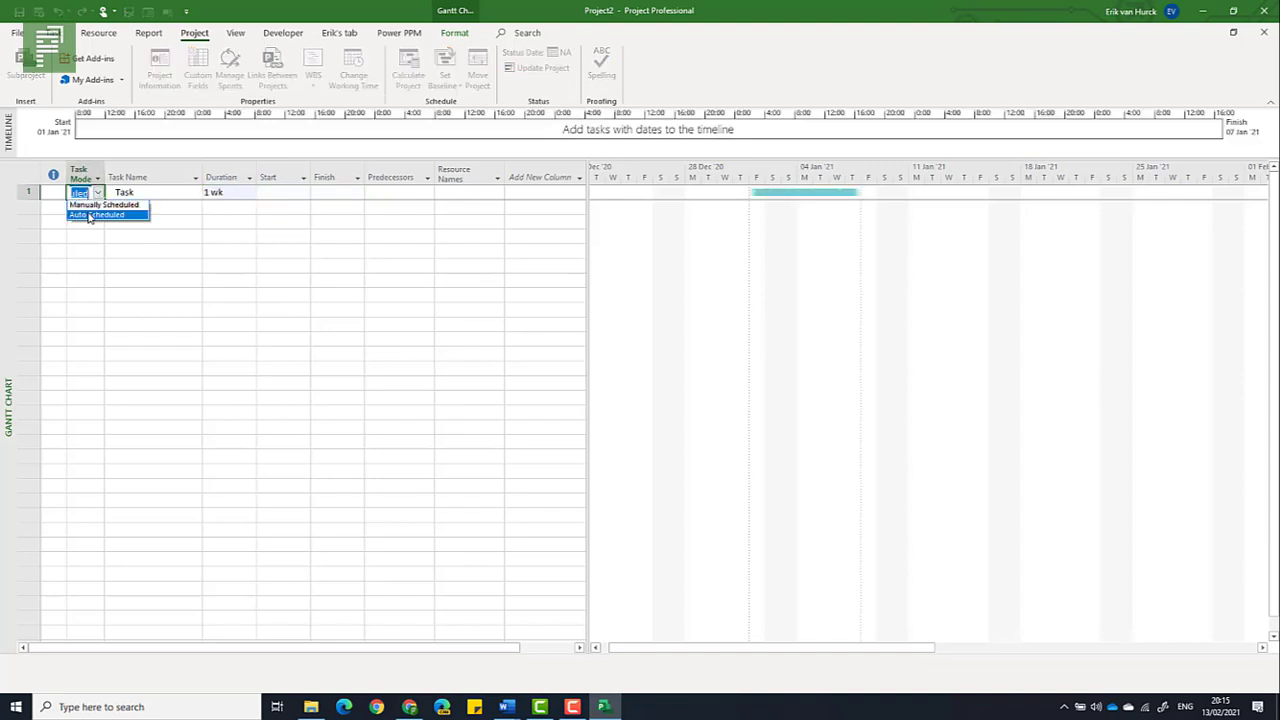
pyautogui.click(88, 215)
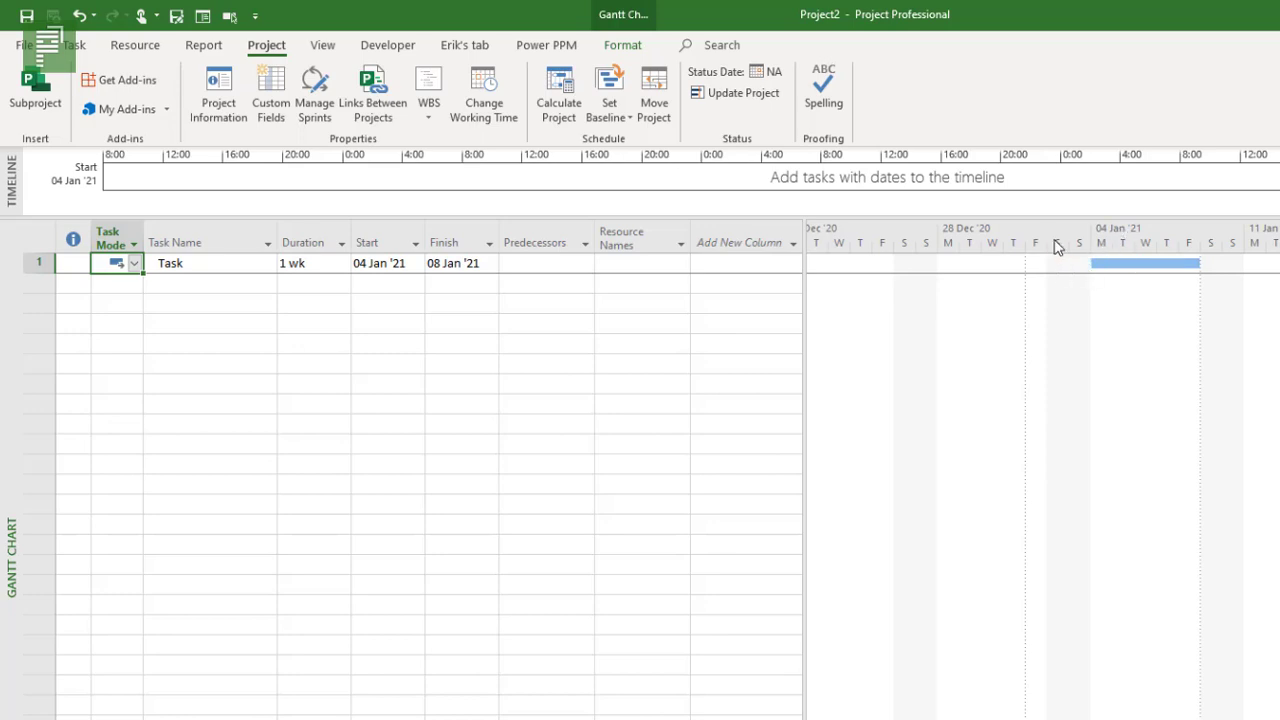
# - Set the Gantt chart timescale's non-working time to follow The Project Corner Calendar (Project Calendar)
pyautogui.rightClick(1058, 241)
pyautogui.click(1080, 252)
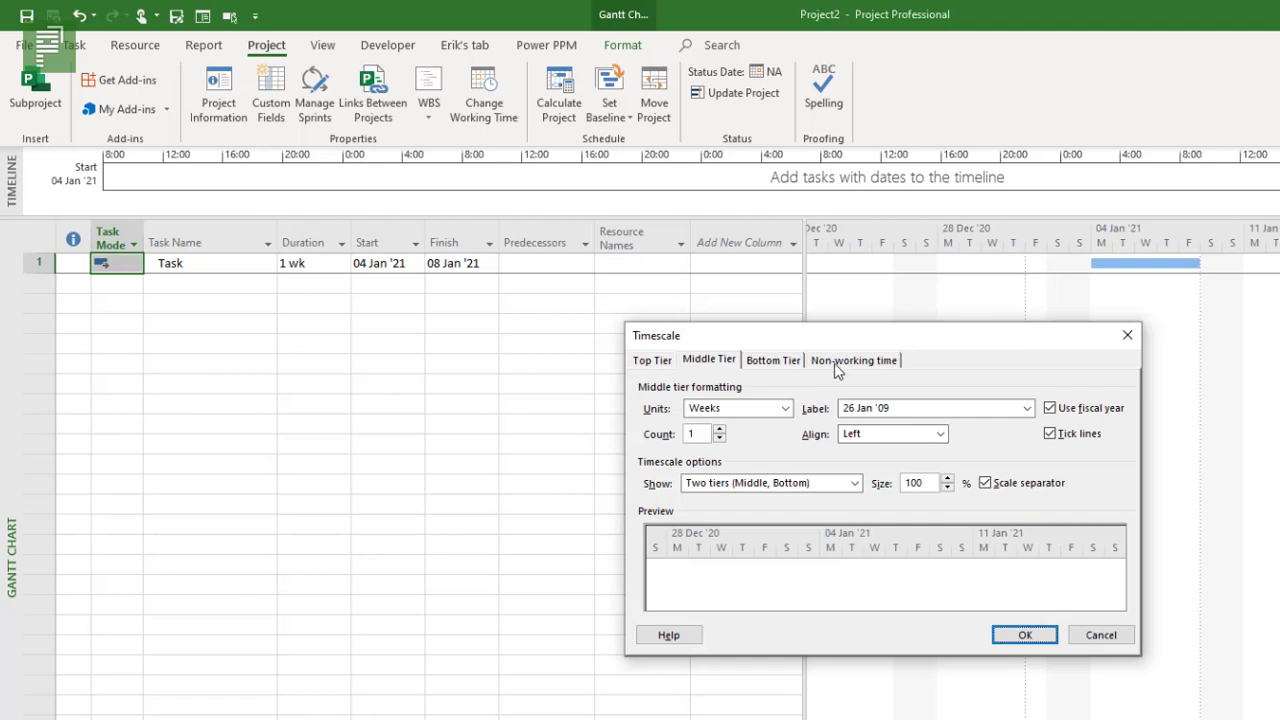
pyautogui.click(838, 362)
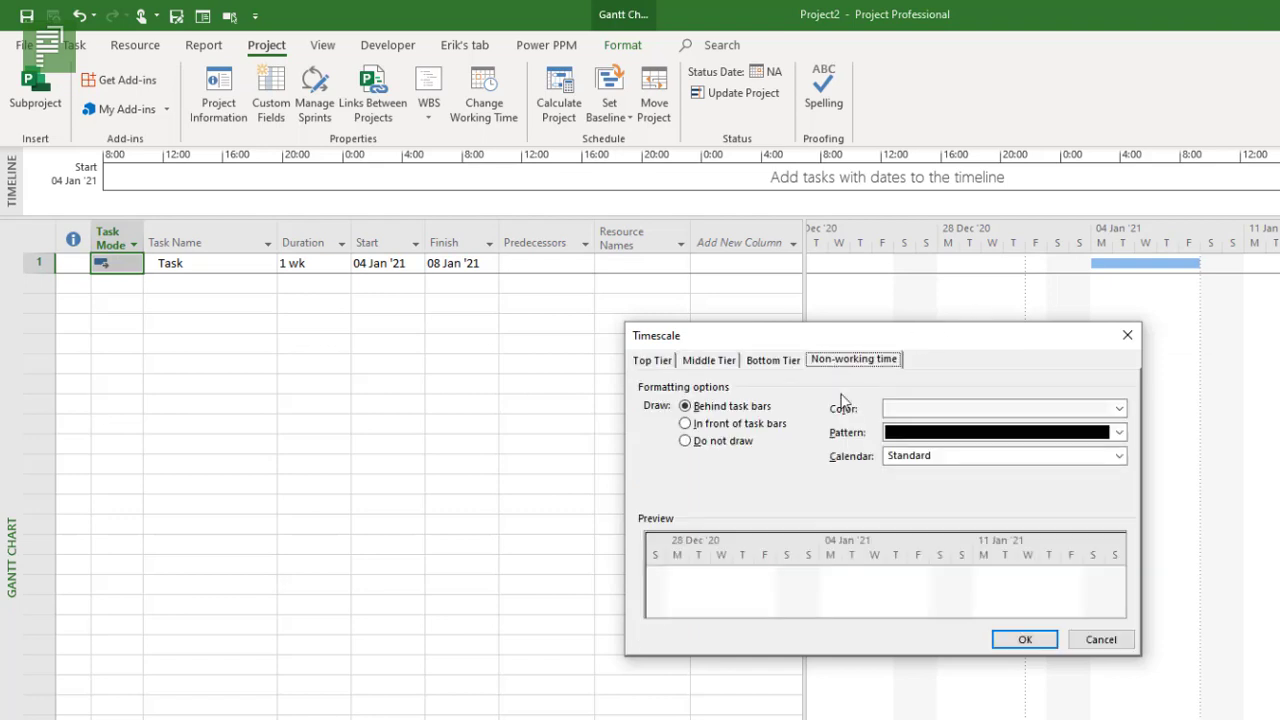
pyautogui.click(912, 457)
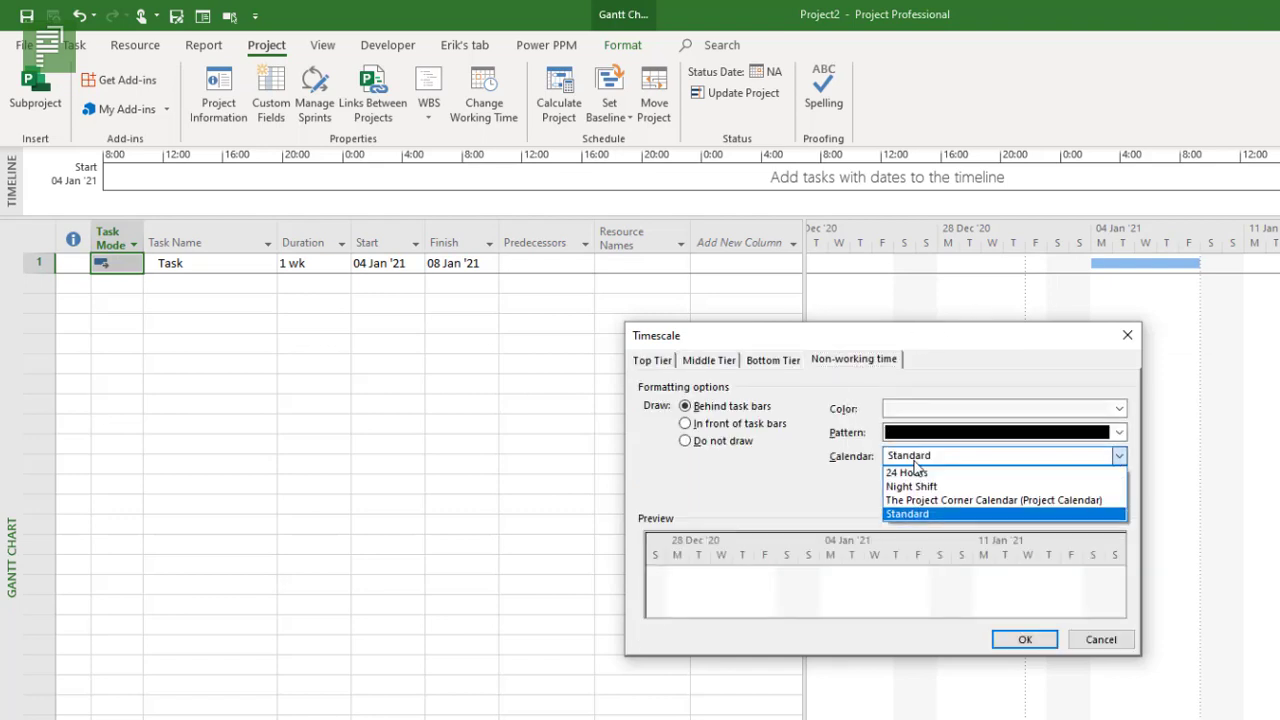
pyautogui.click(946, 502)
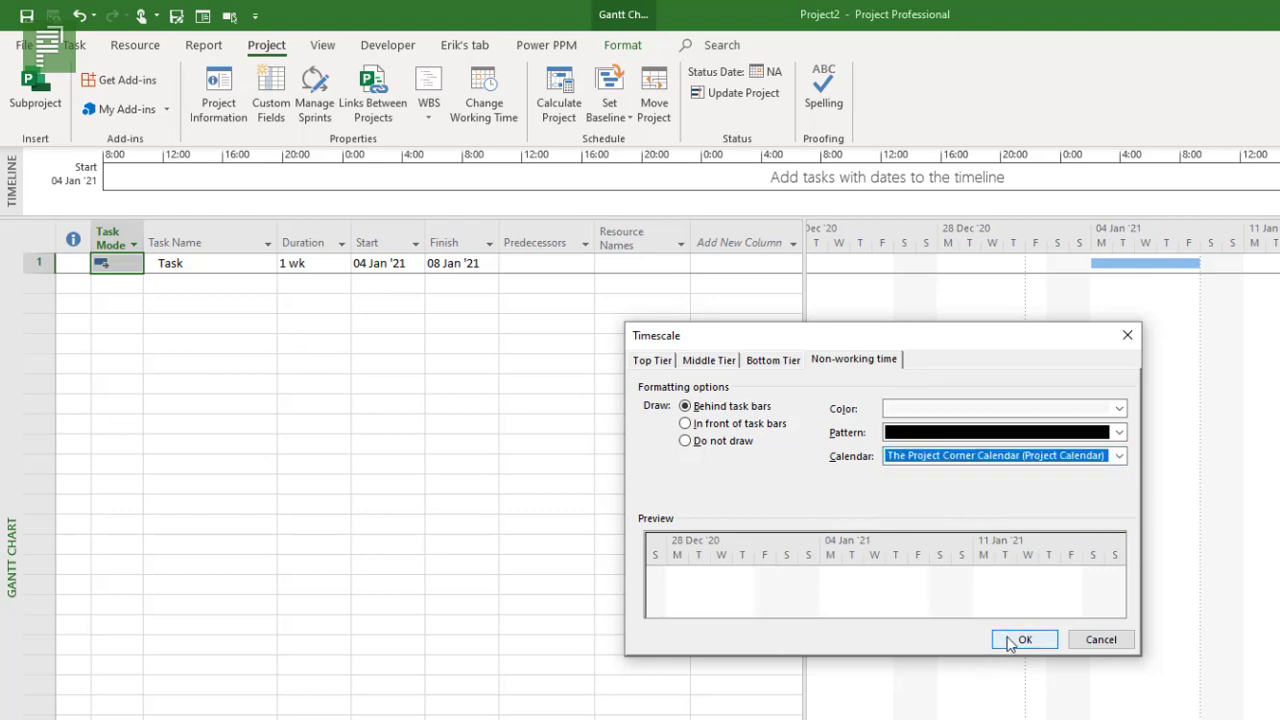
pyautogui.click(1022, 640)
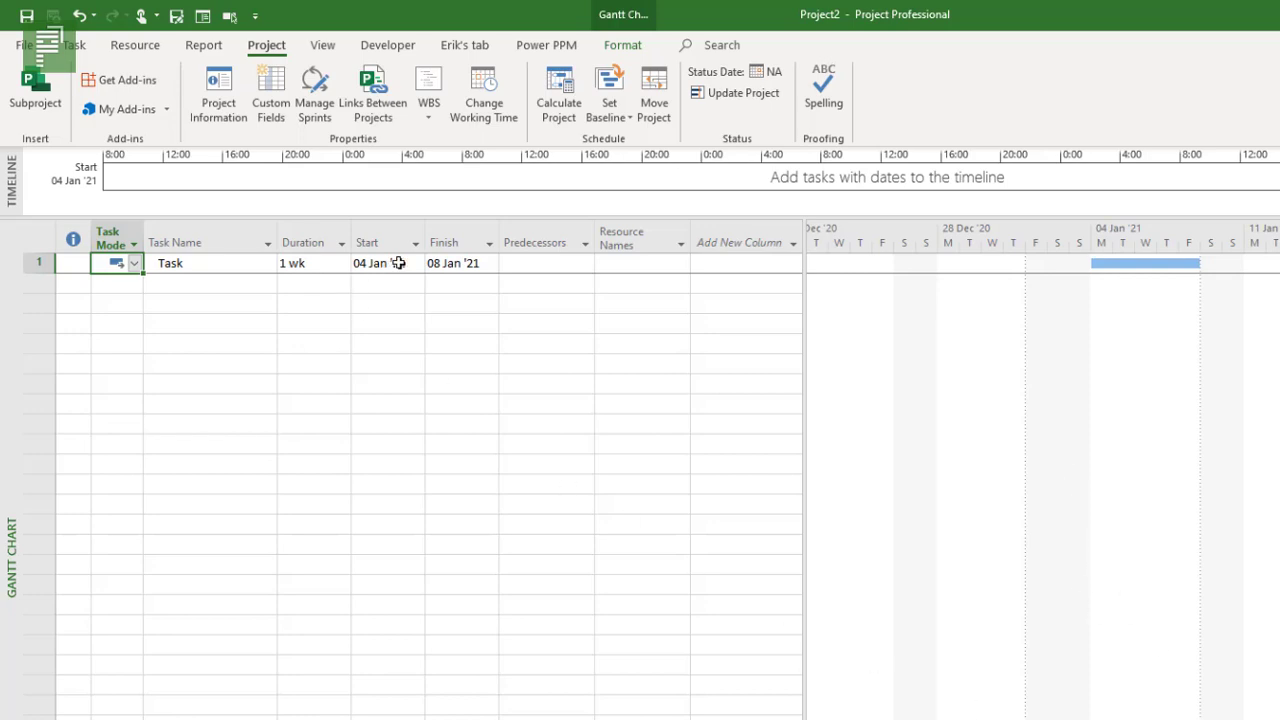
# - Set the duration of Task to 5mo and check the late May non-working days in the Gantt chart
pyautogui.click(324, 265)
pyautogui.click(323, 265)
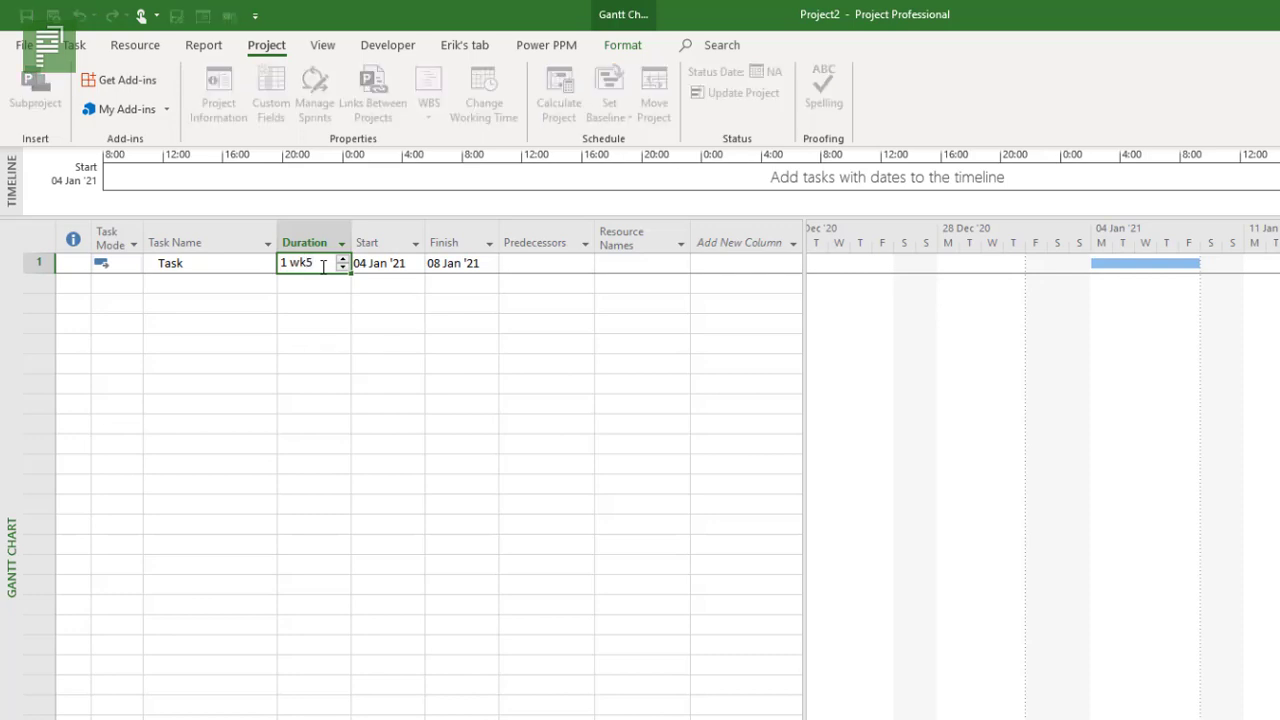
pyautogui.write('5mp')
pyautogui.press('Return')
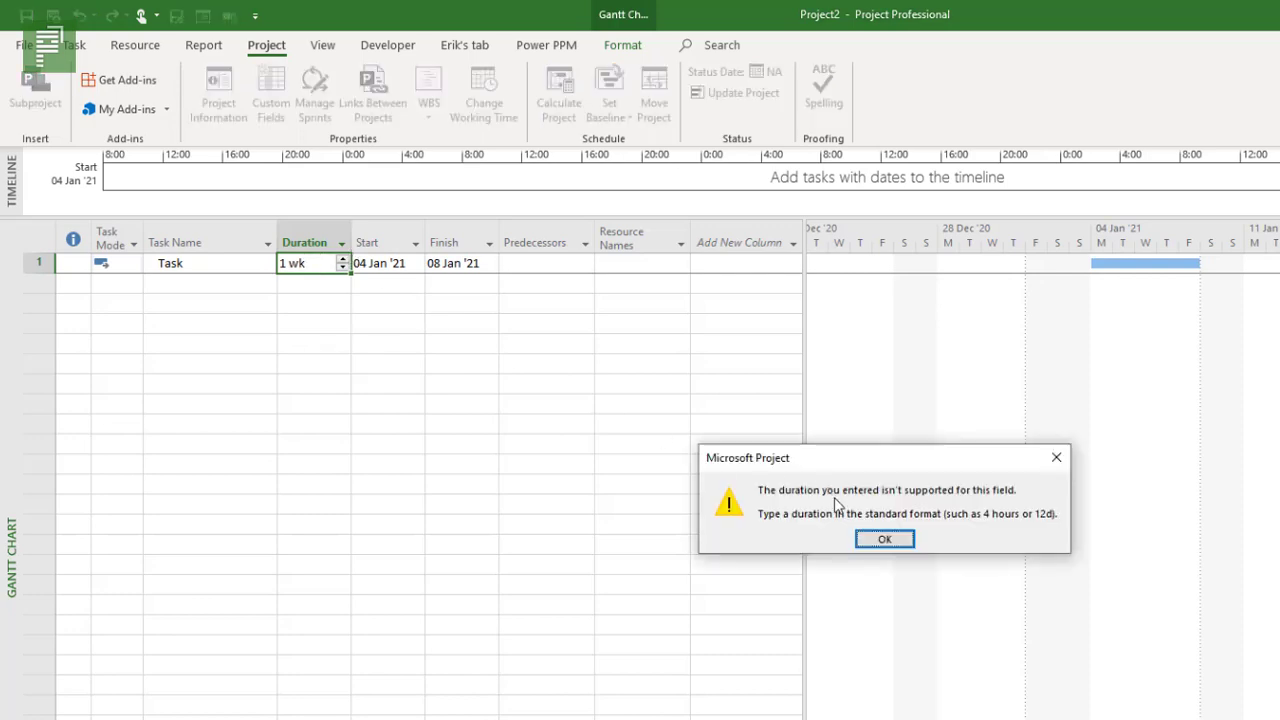
pyautogui.click(862, 543)
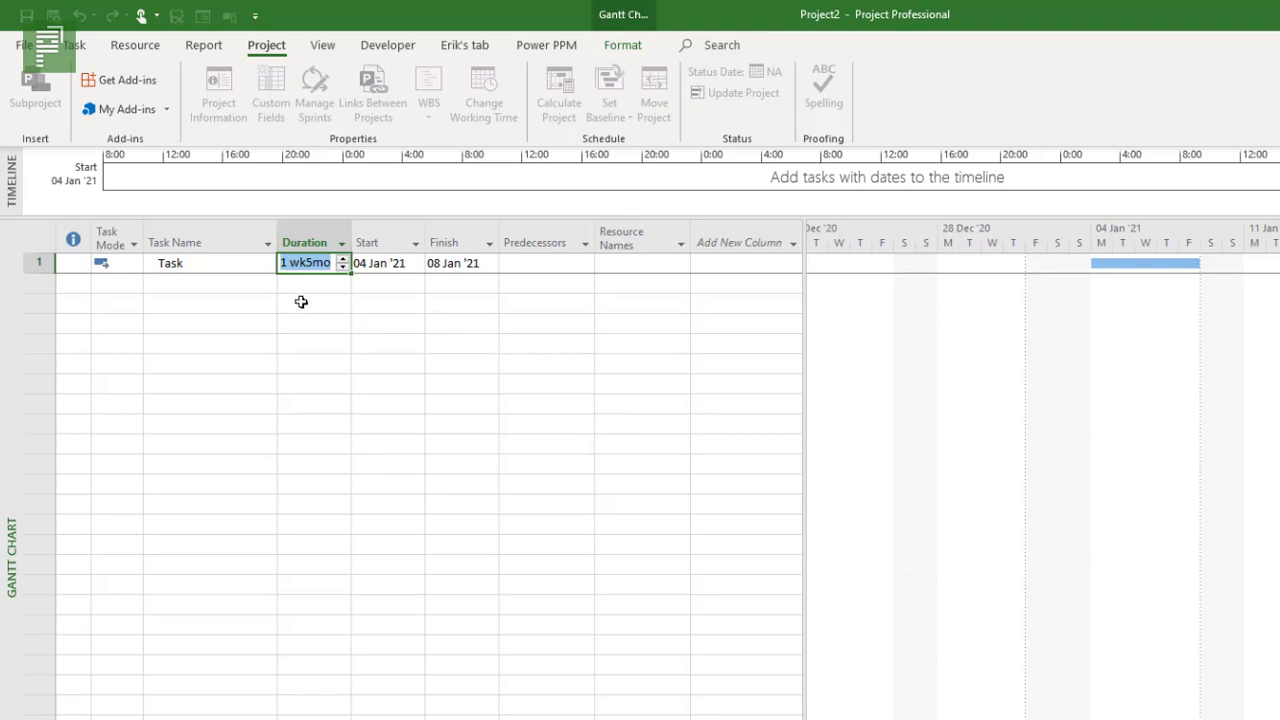
pyautogui.write('5')
pyautogui.press('Return')
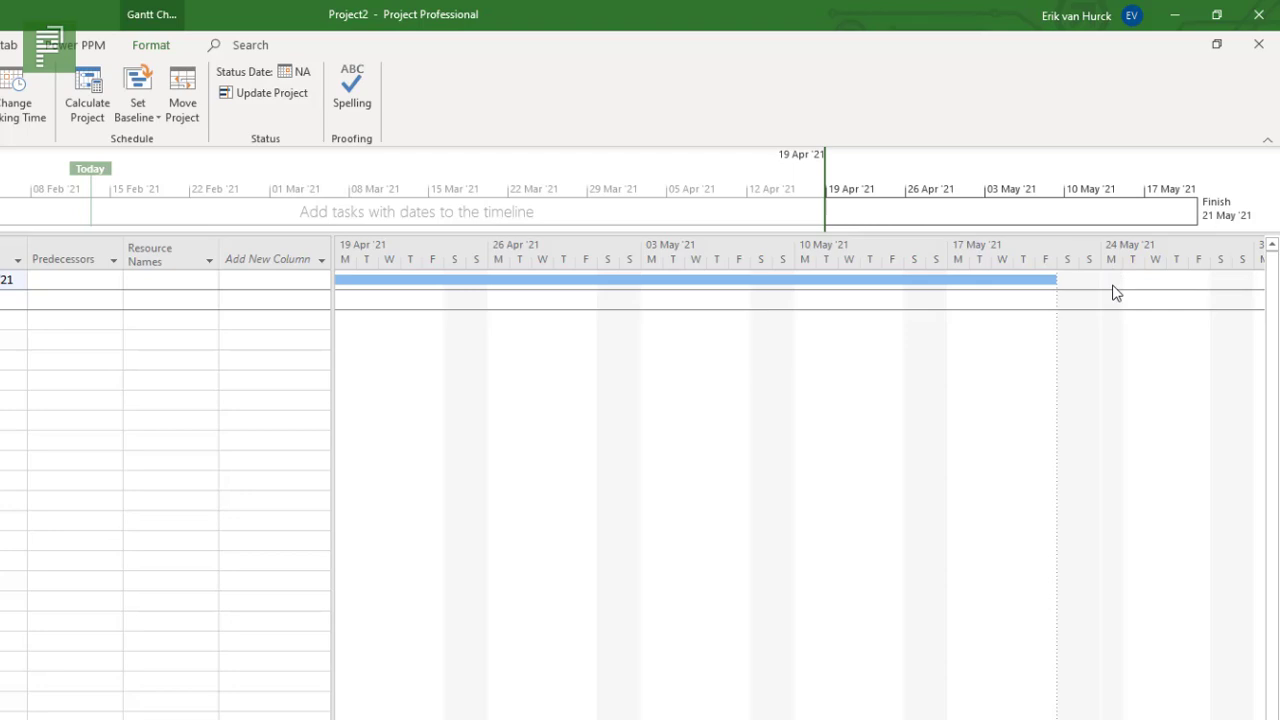
pyautogui.click(933, 182)
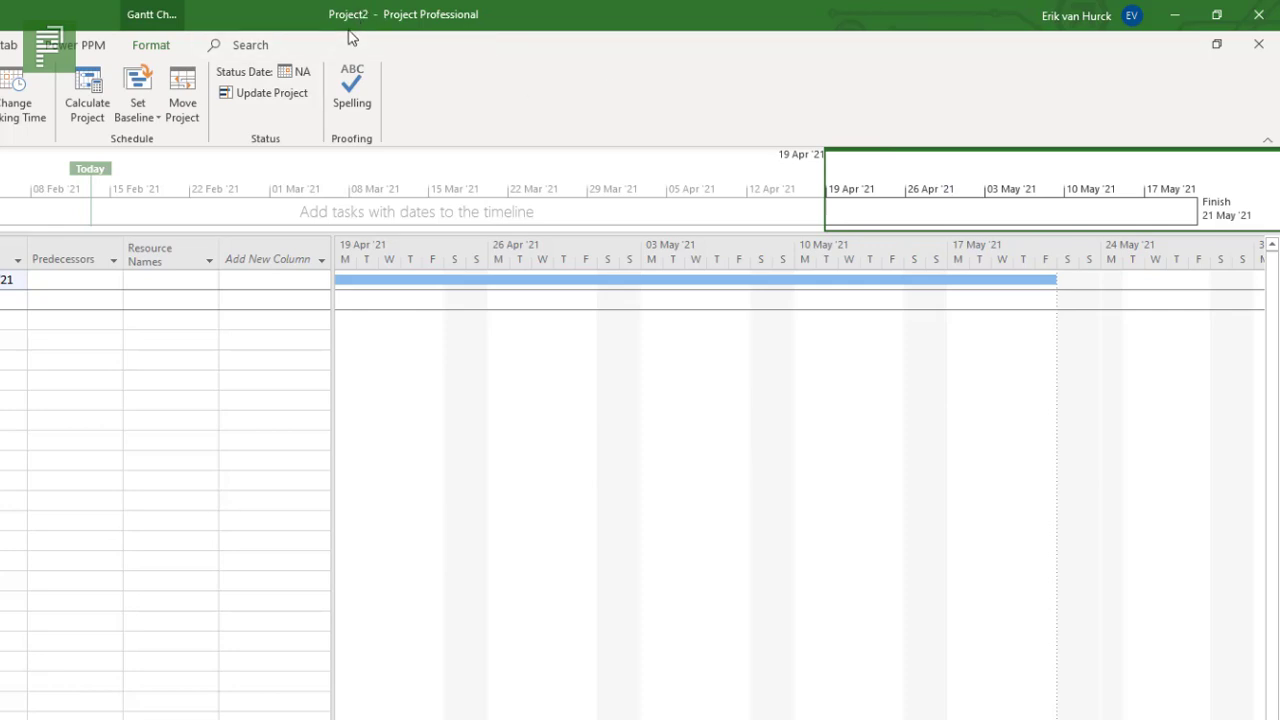